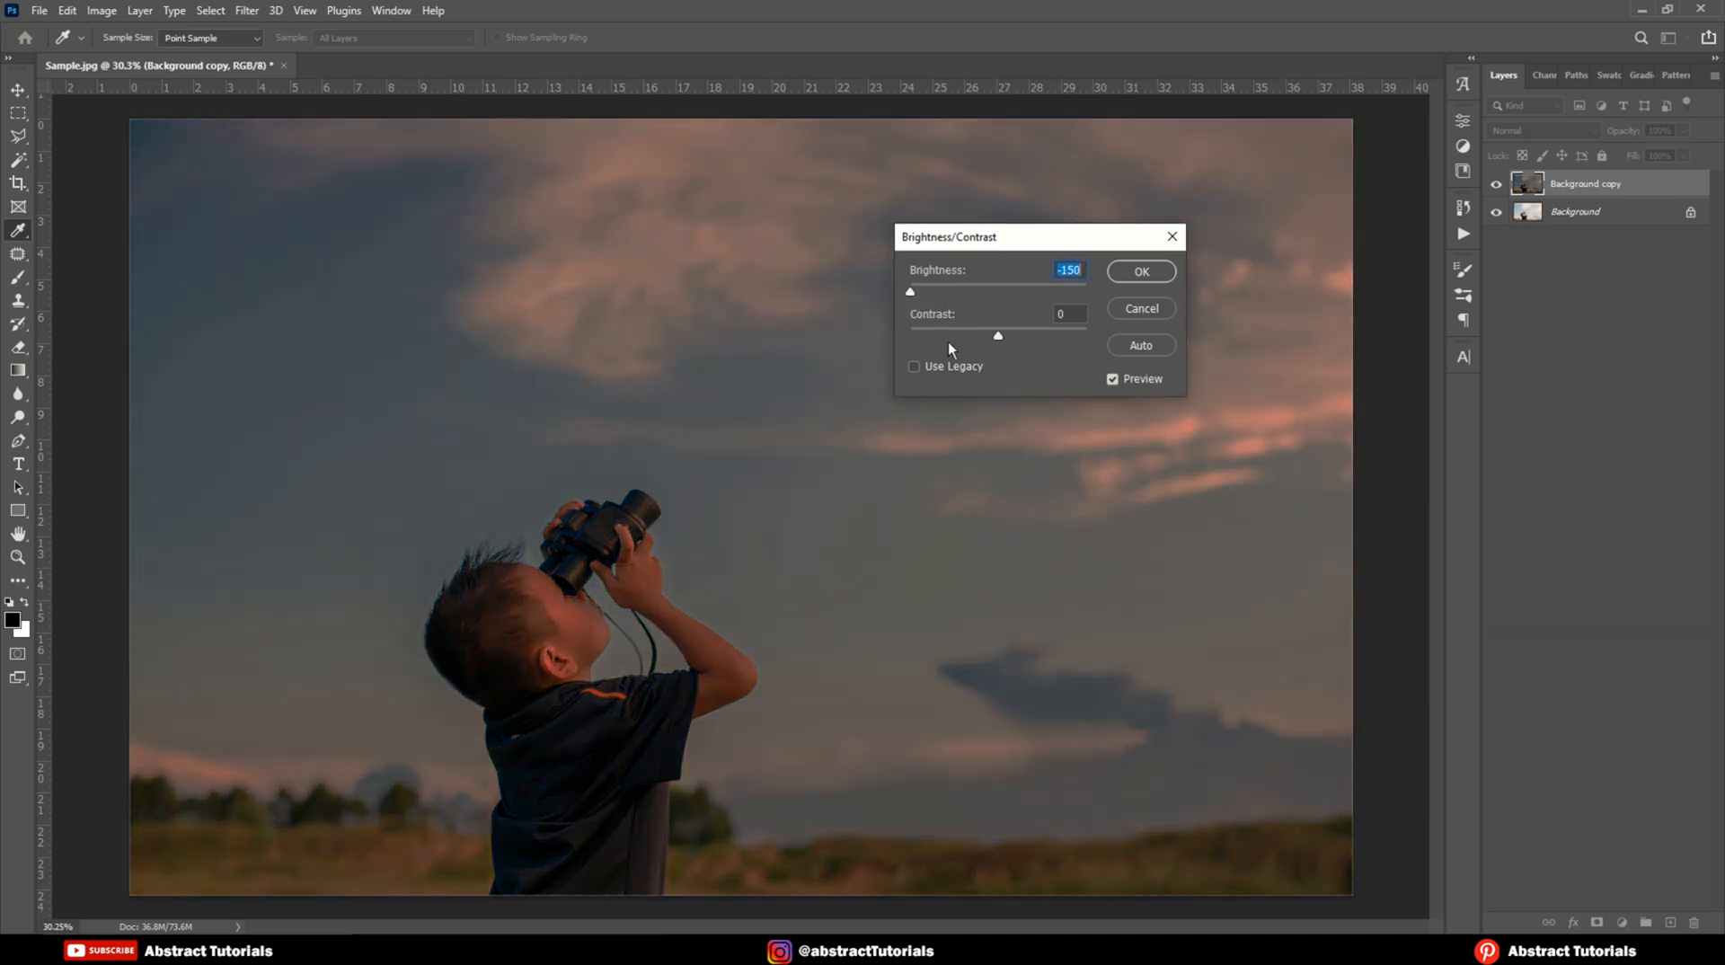
# Step: Set the contrast to 52 and apply the Brightness/Contrast adjustment to the background copy
pyautogui.moveTo(994, 339); pyautogui.dragTo(1037, 340)
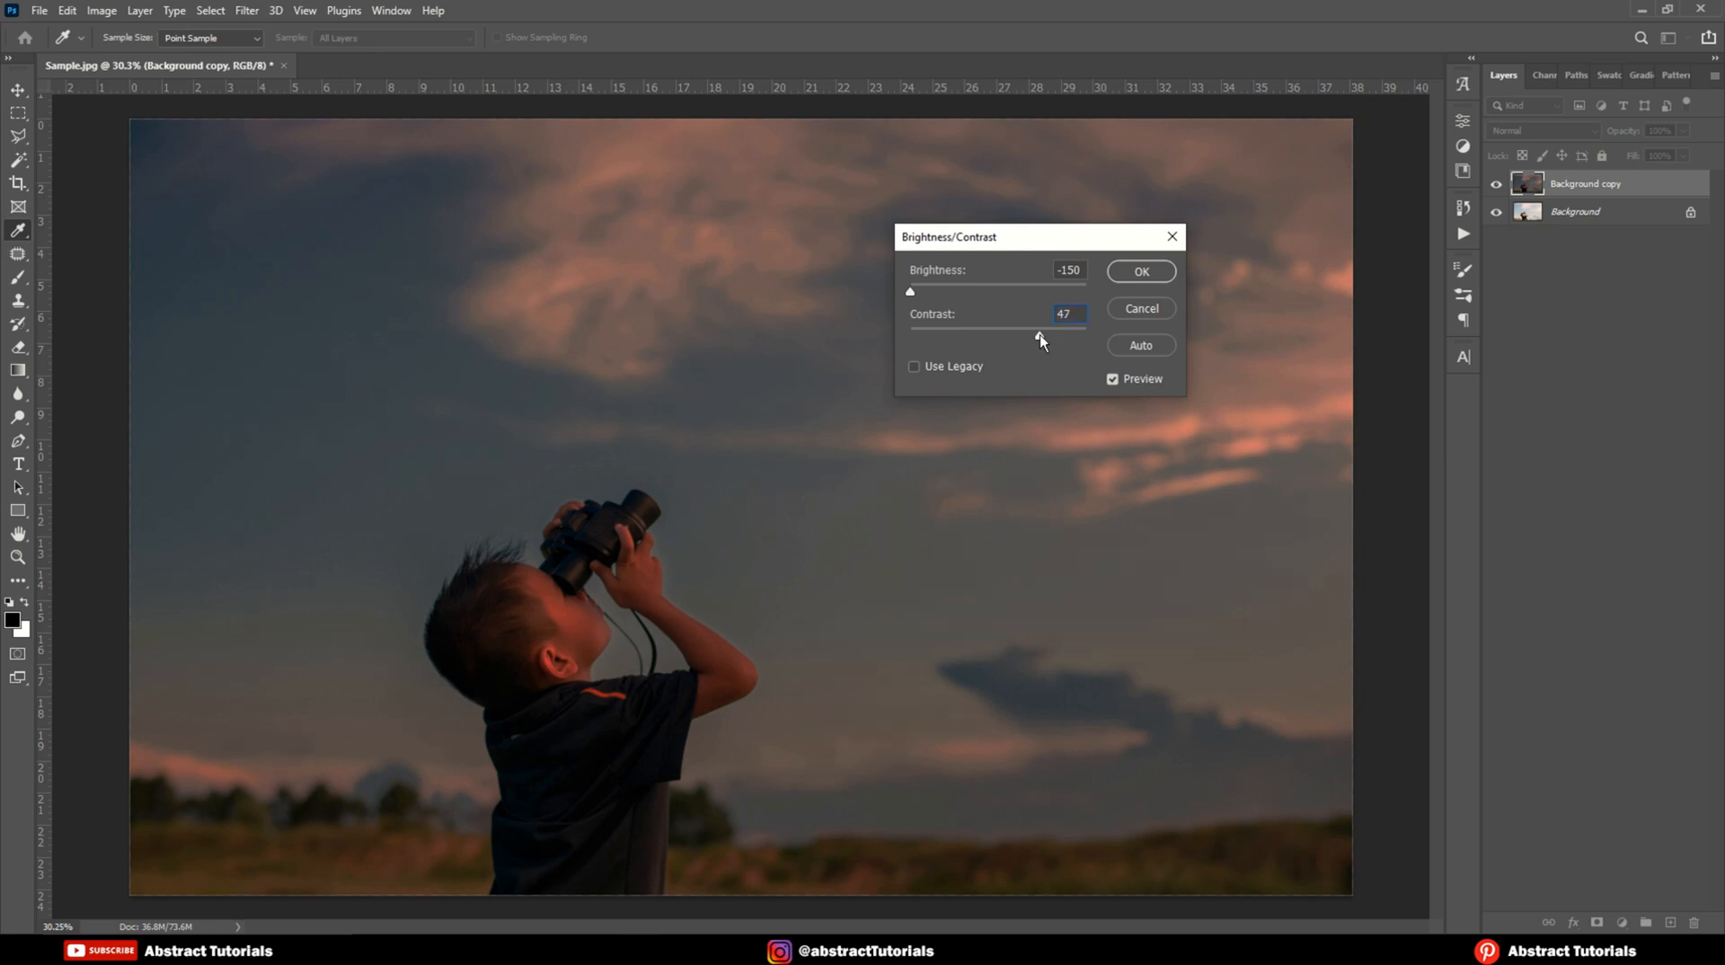
pyautogui.moveTo(1041, 340); pyautogui.dragTo(1045, 336)
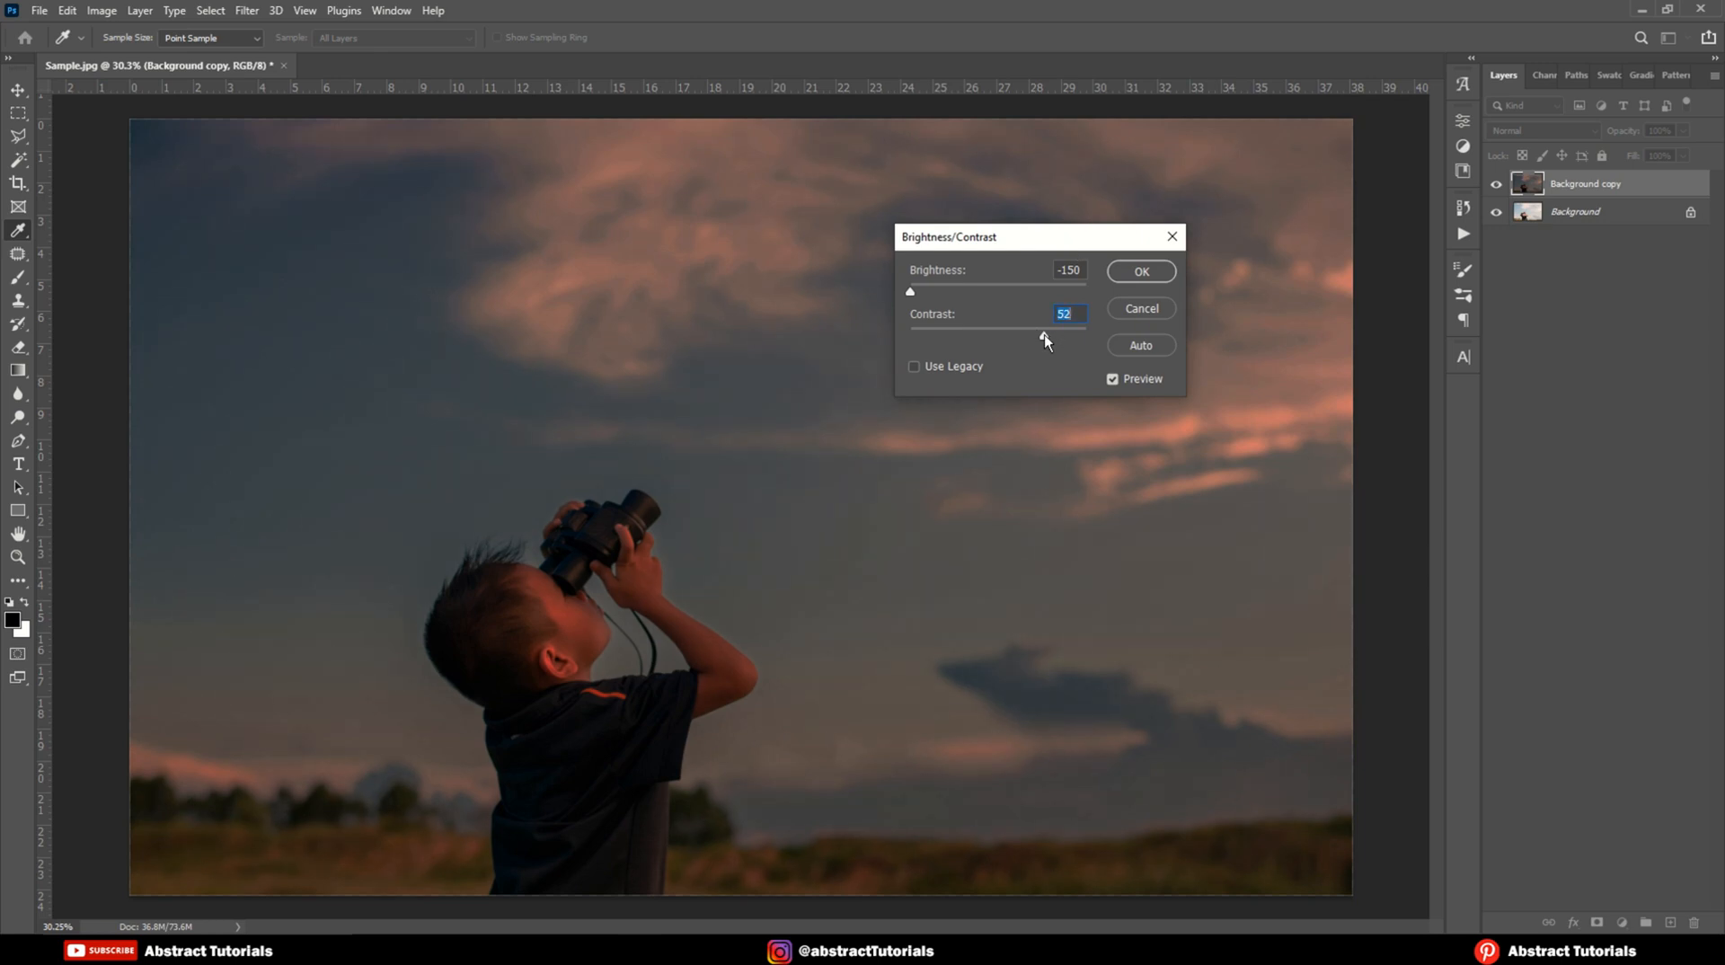
pyautogui.click(1142, 273)
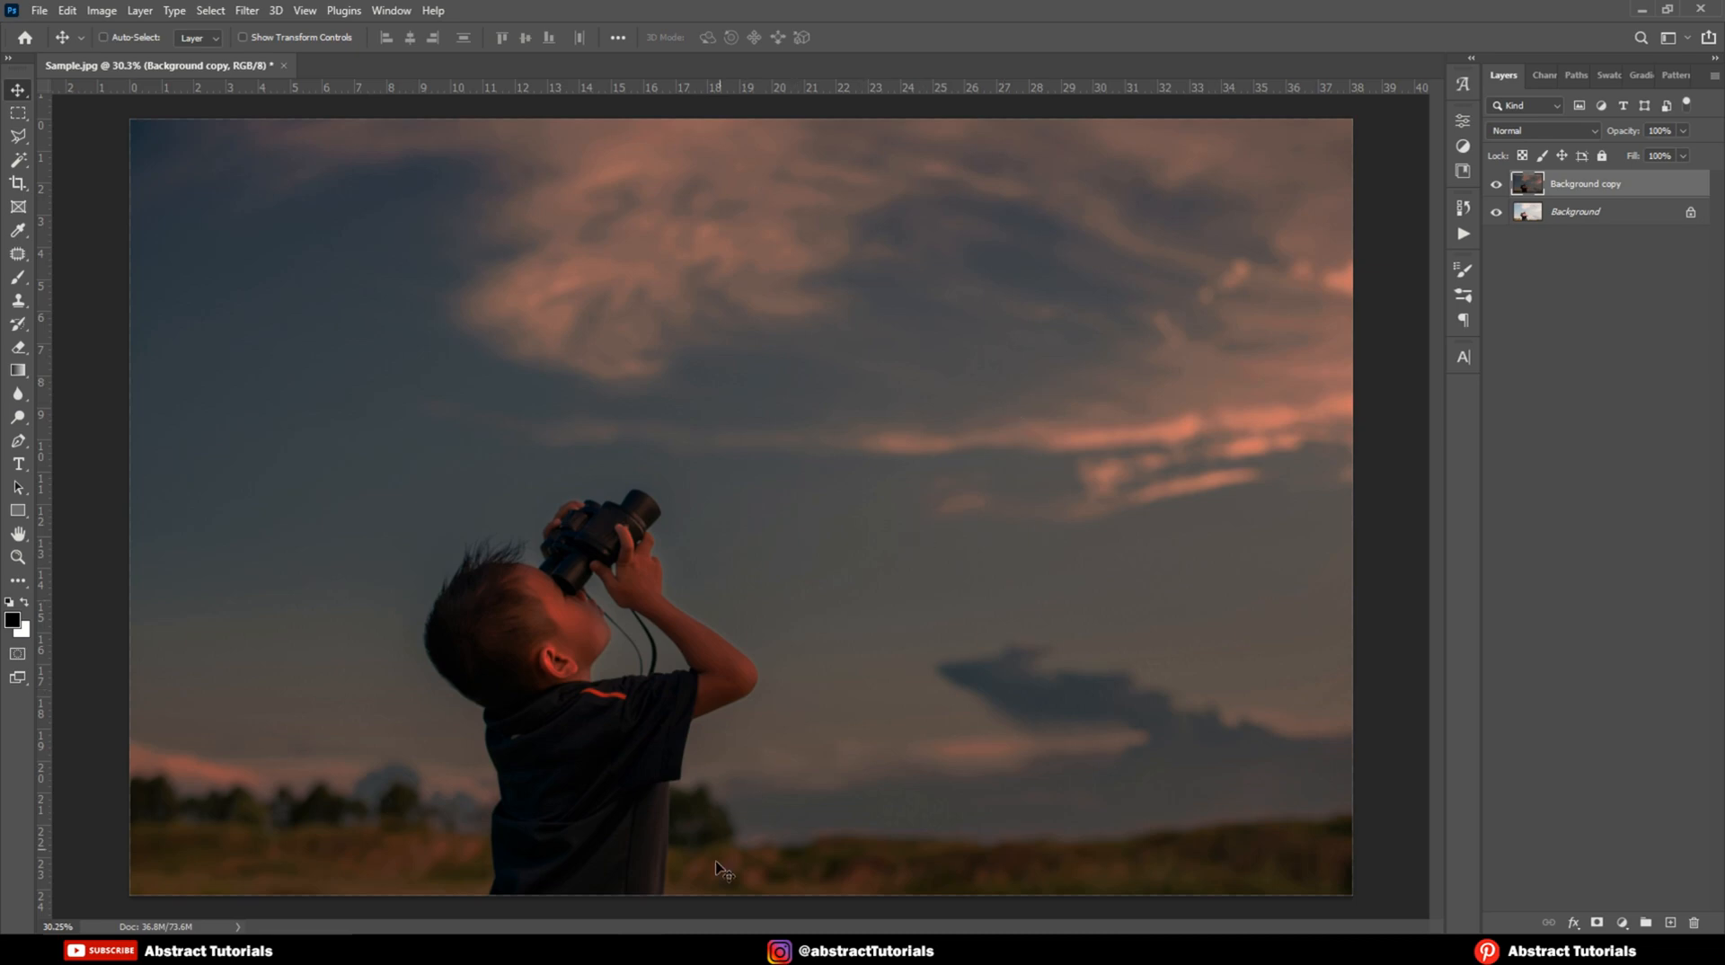
# Step: Place the butterfly image from the Glow effect folder, scaled to about 12.5%, in the sky above the boy
pyautogui.click(681, 894)
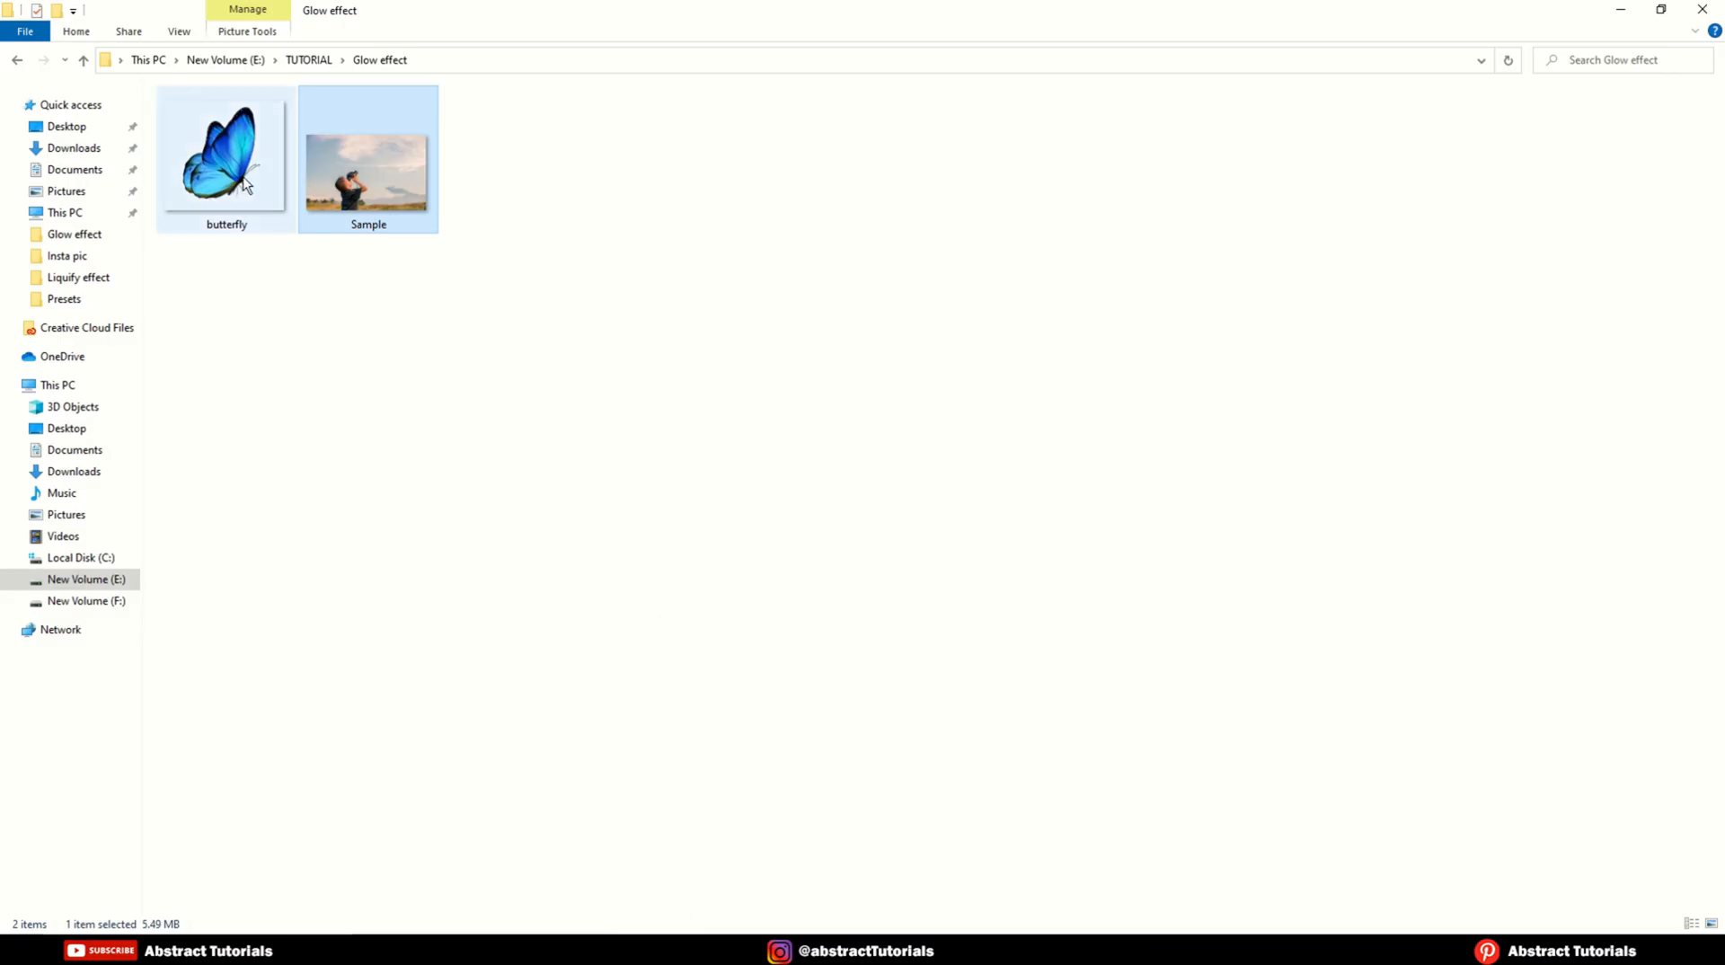
pyautogui.click(214, 164)
pyautogui.moveTo(213, 164); pyautogui.dragTo(795, 520)
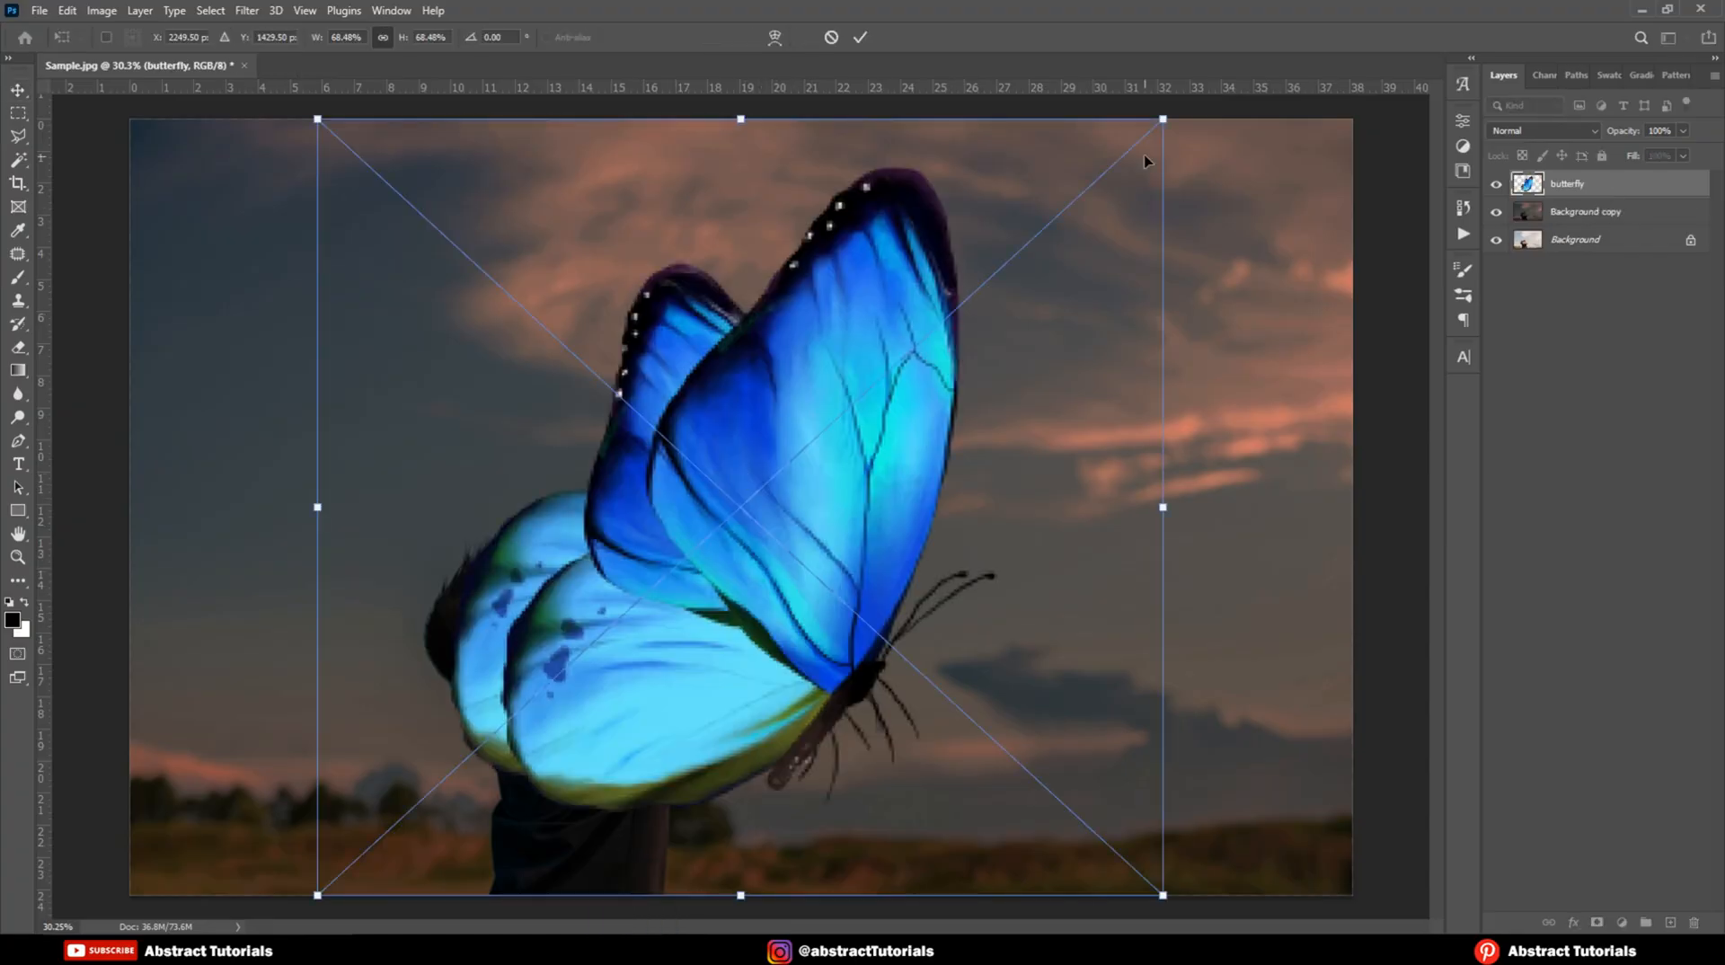
pyautogui.moveTo(1156, 129); pyautogui.dragTo(830, 425)
pyautogui.moveTo(775, 491); pyautogui.dragTo(878, 269)
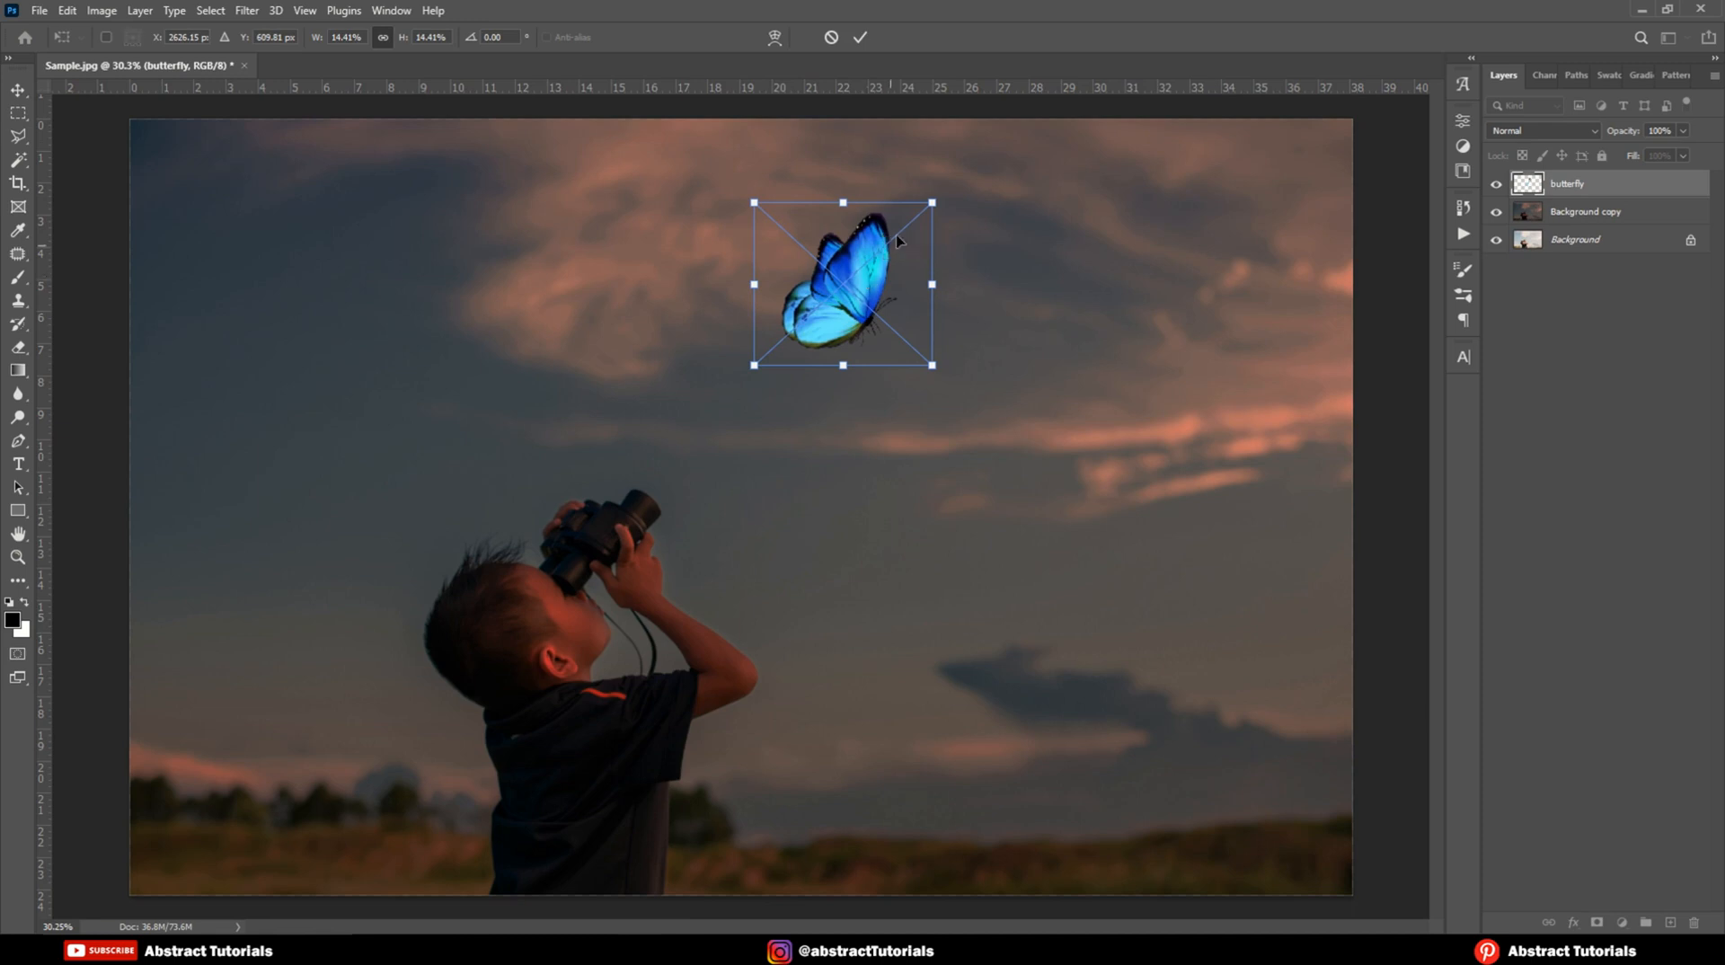
pyautogui.moveTo(931, 200); pyautogui.dragTo(921, 213)
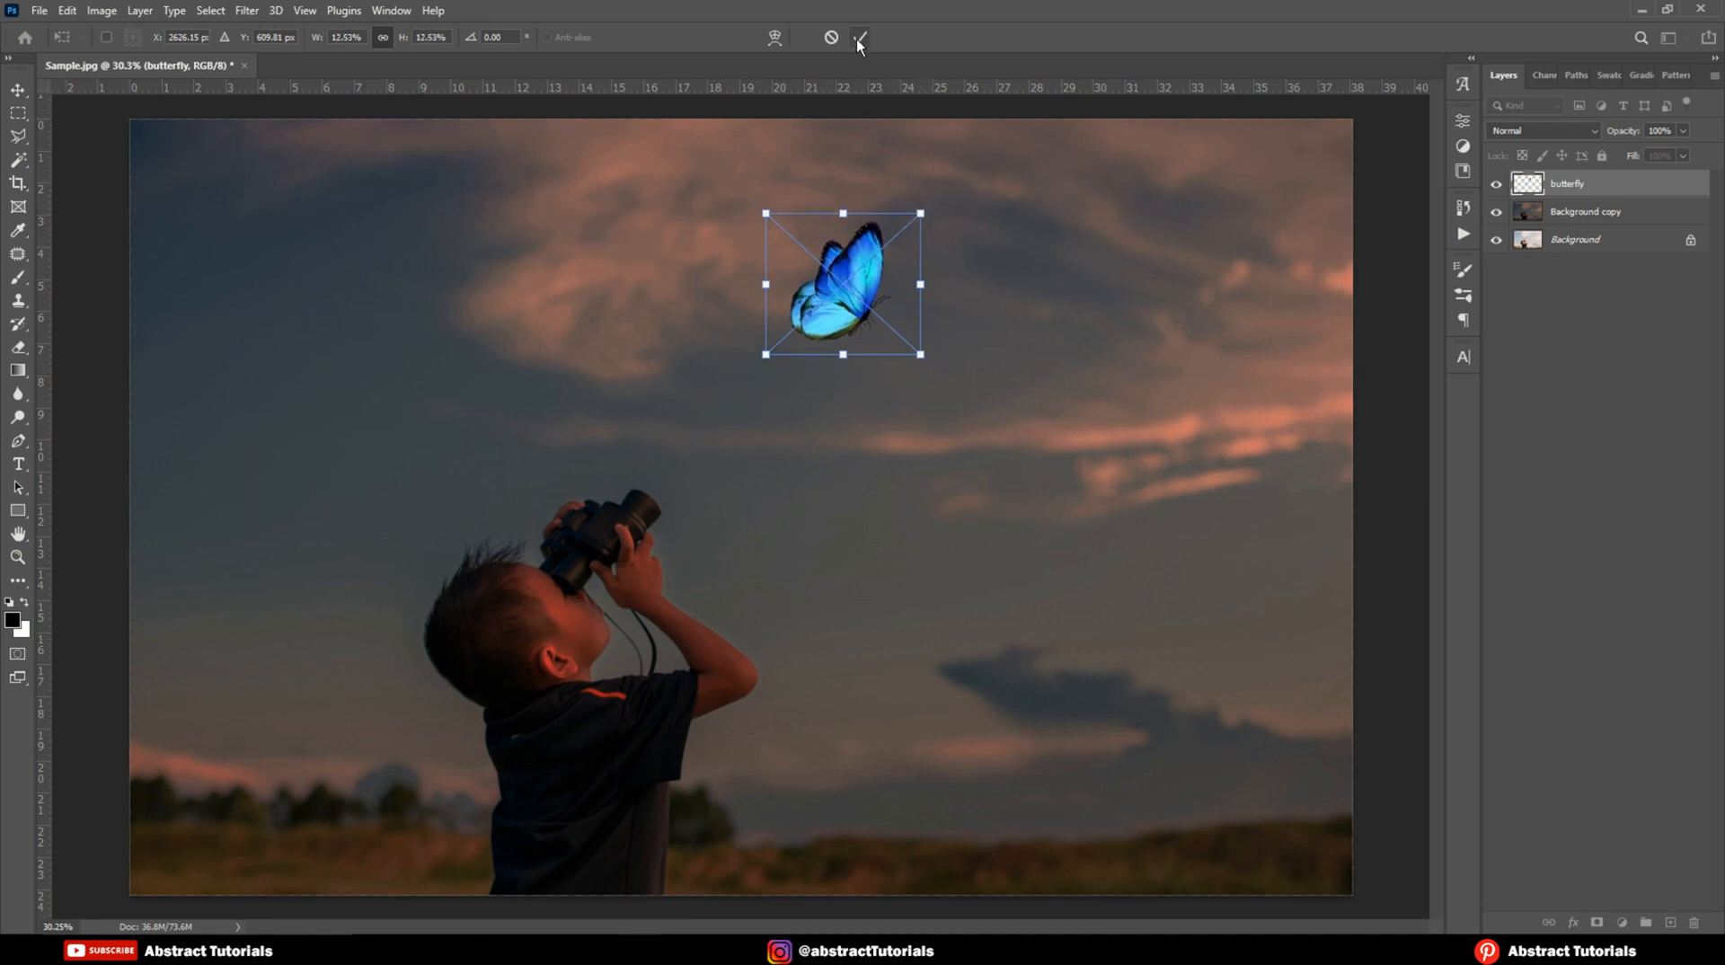
pyautogui.click(858, 40)
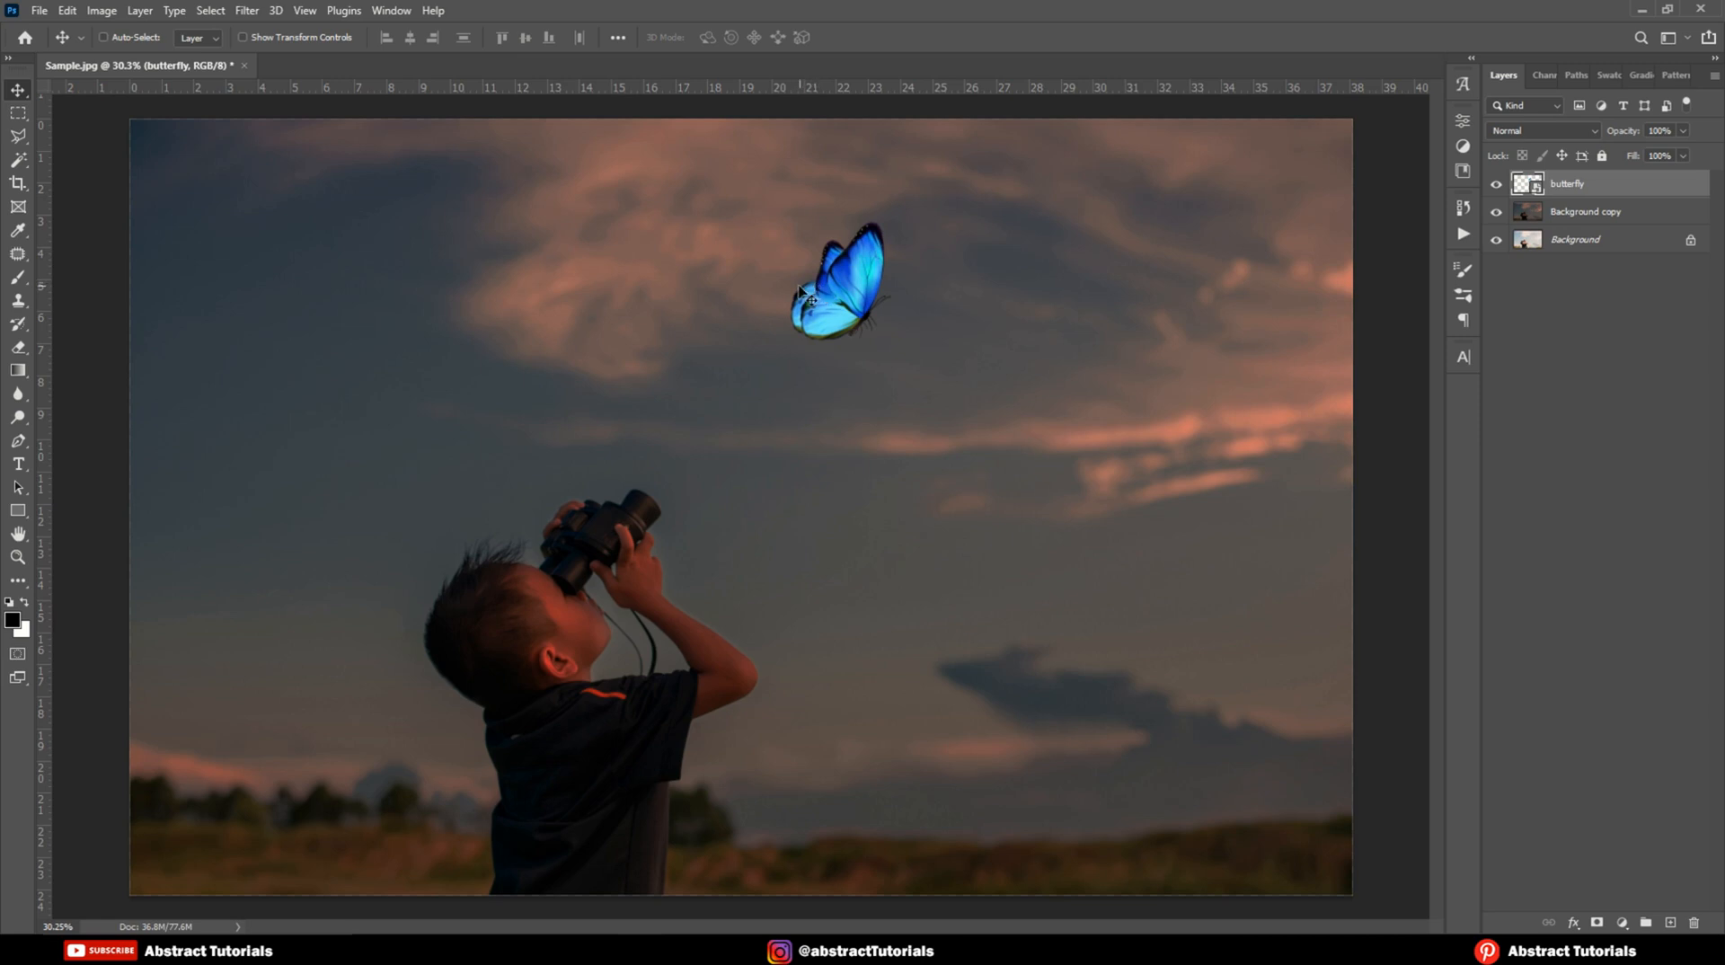
# Step: Duplicate the butterfly layer and set the duplicate's blend mode to Screen
pyautogui.rightClick(1576, 183)
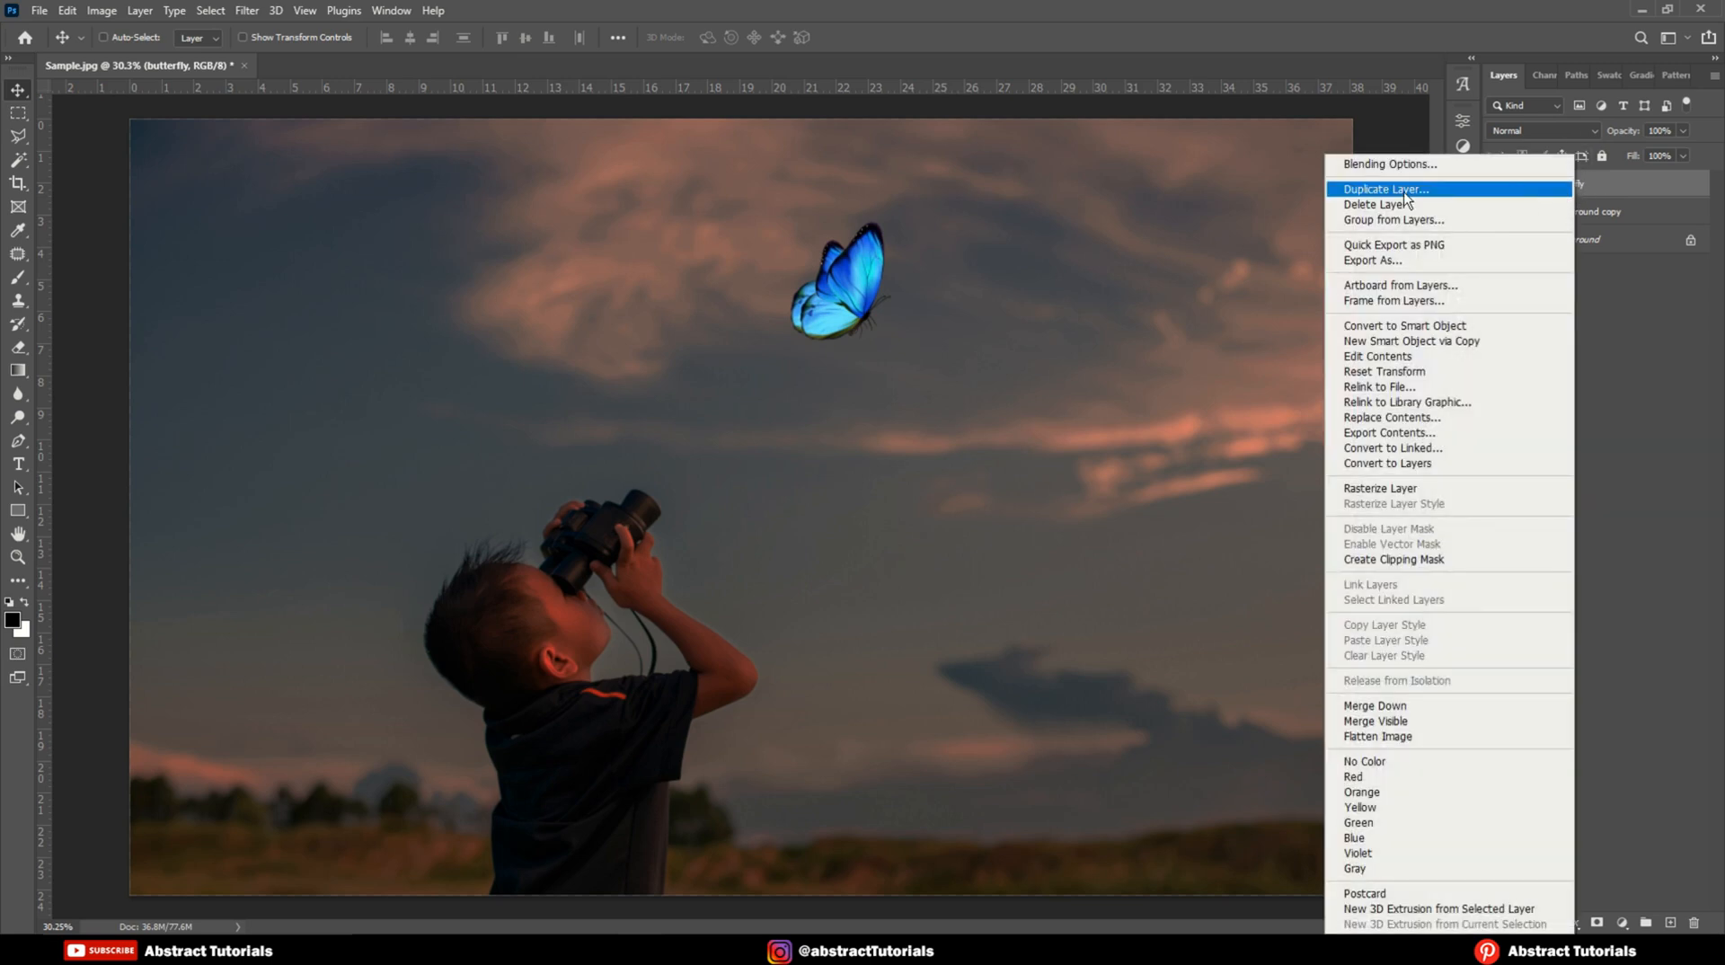
pyautogui.click(1366, 190)
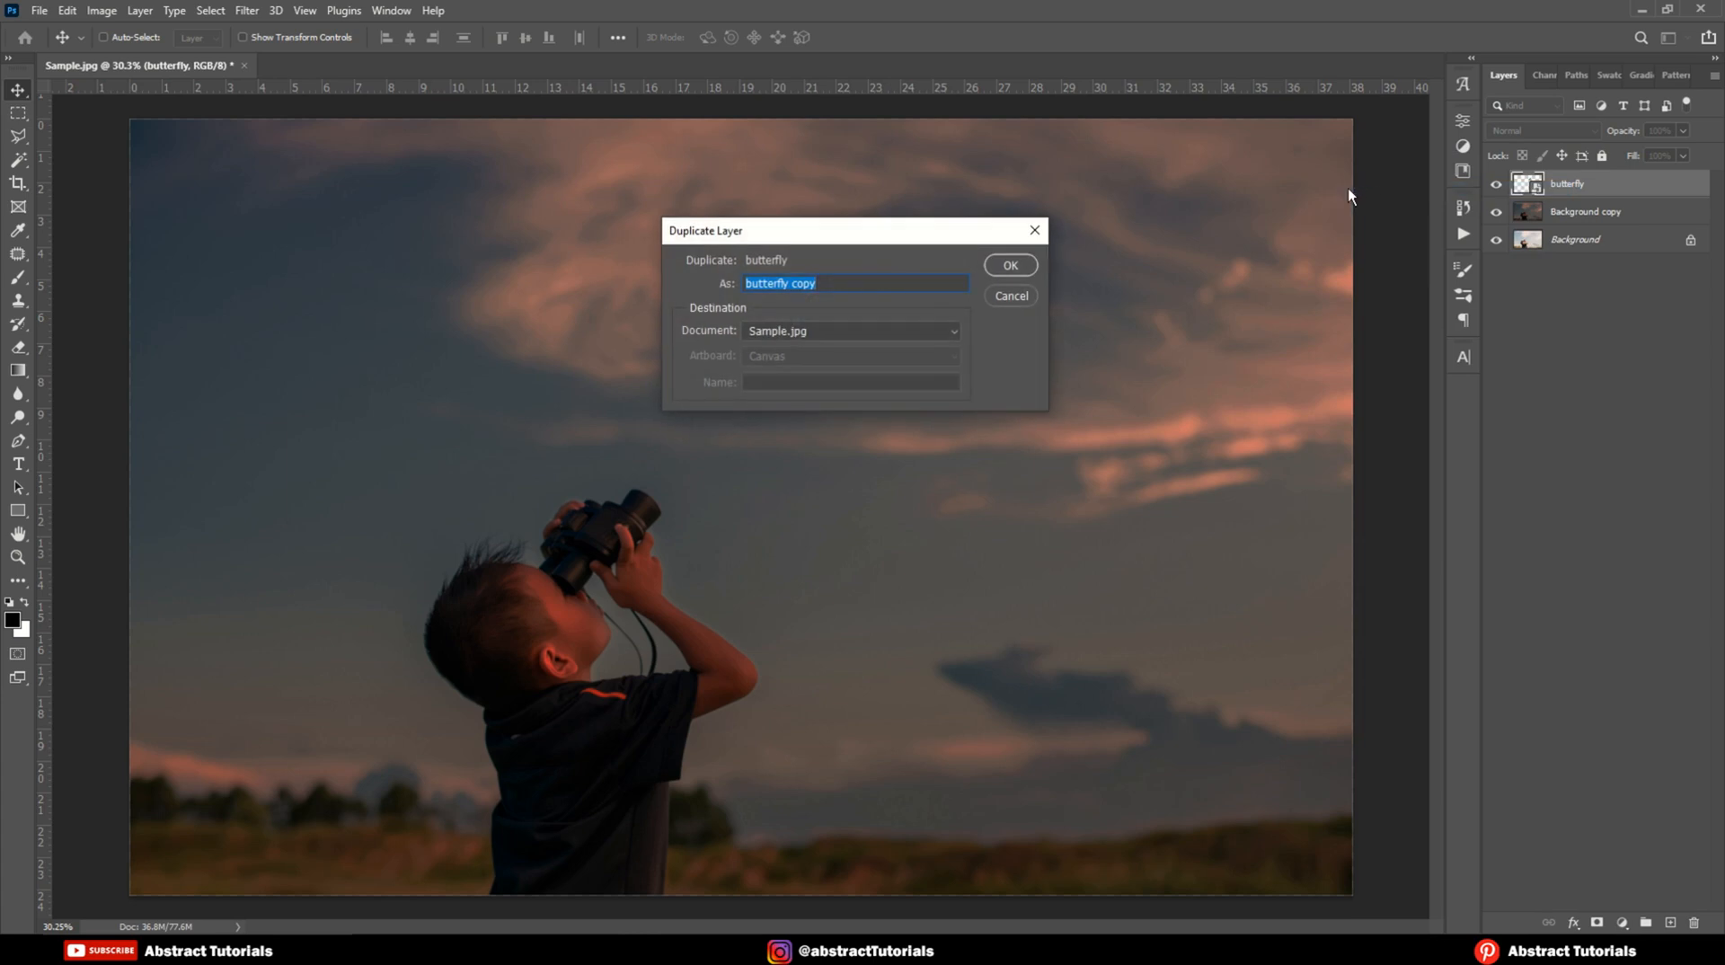
pyautogui.click(1028, 266)
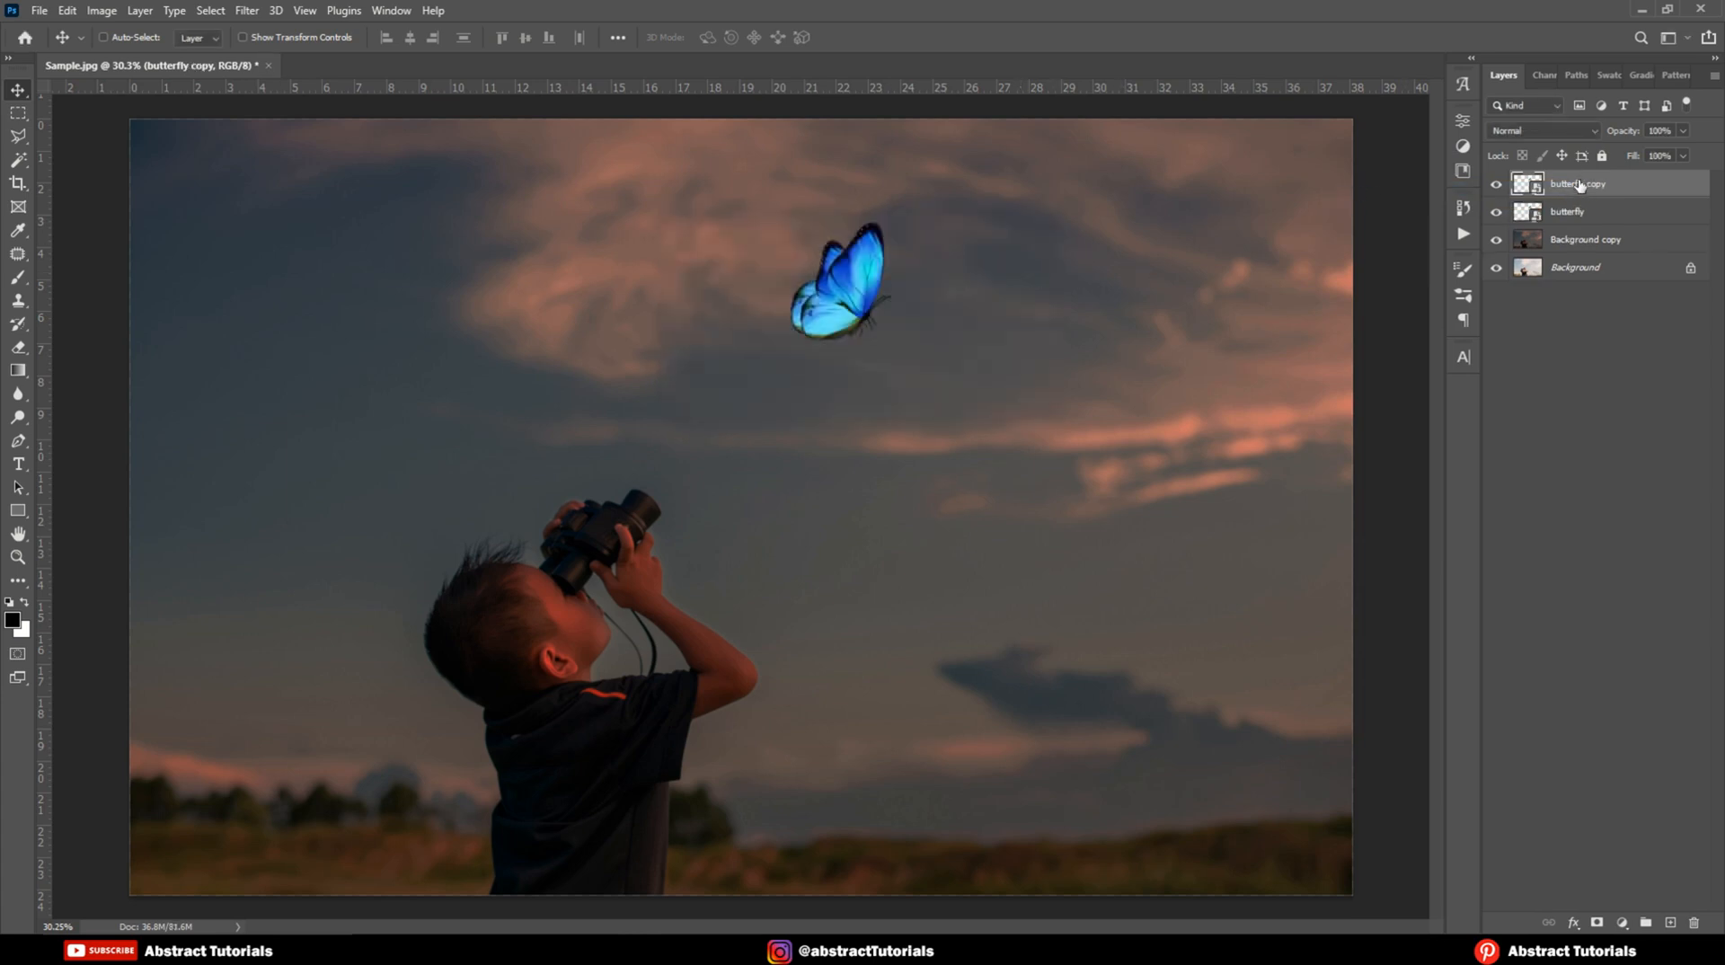
pyautogui.click(1550, 133)
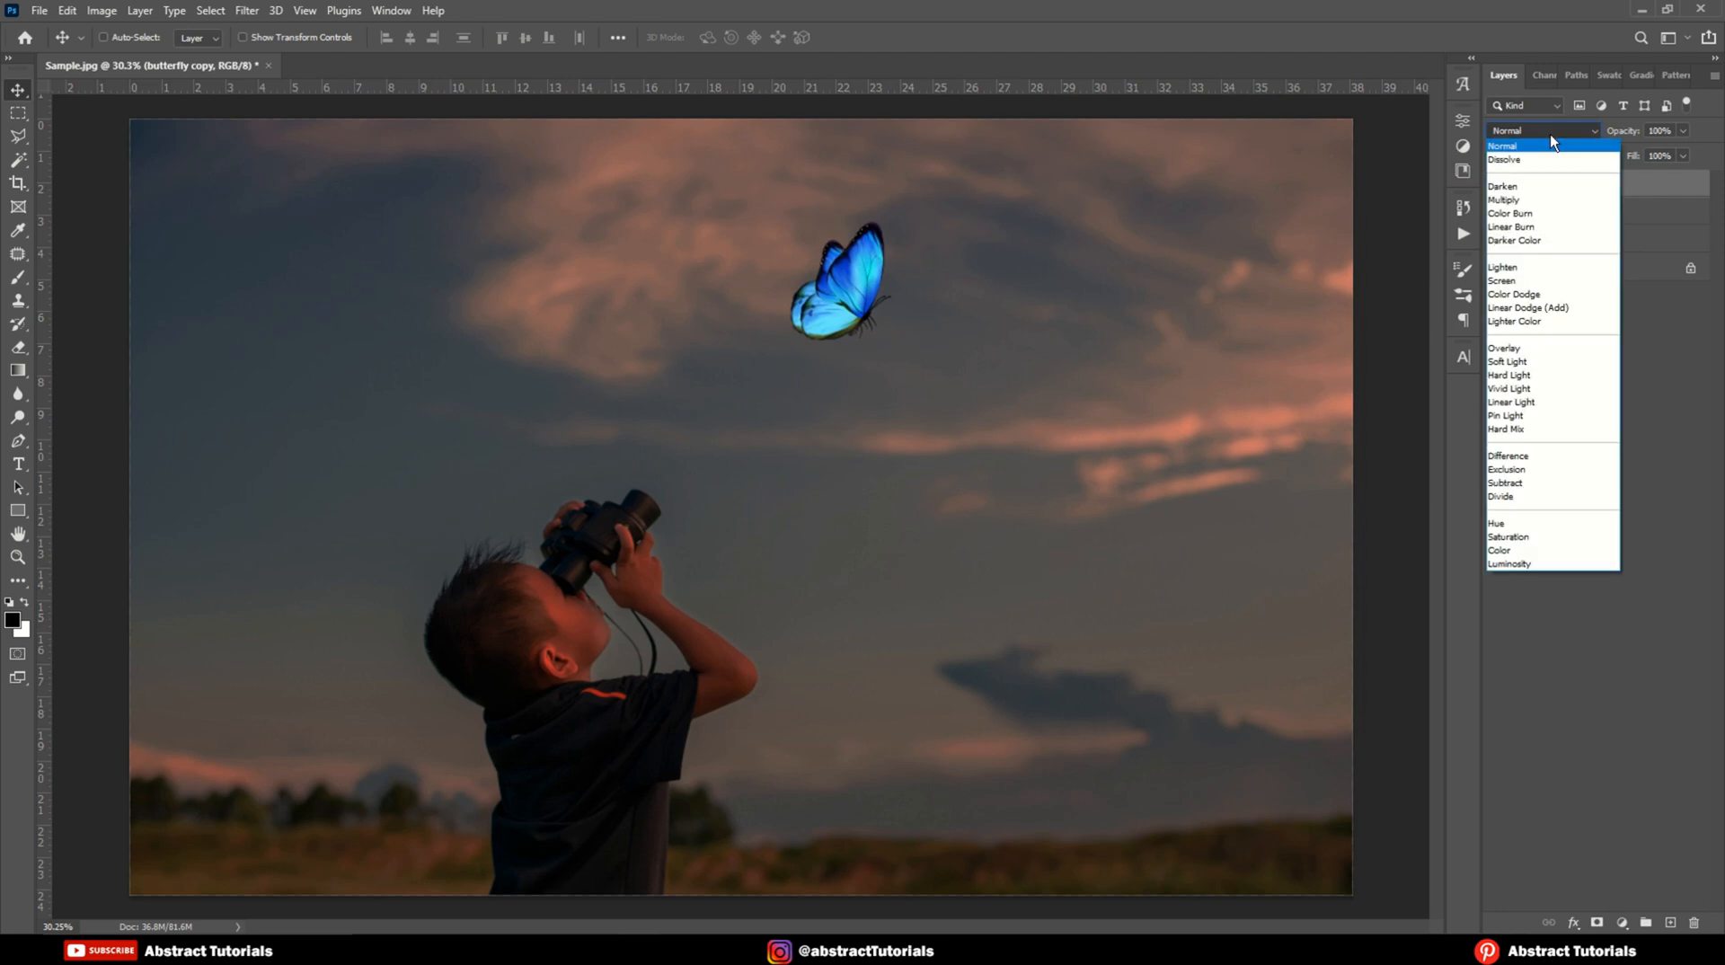
pyautogui.click(1509, 281)
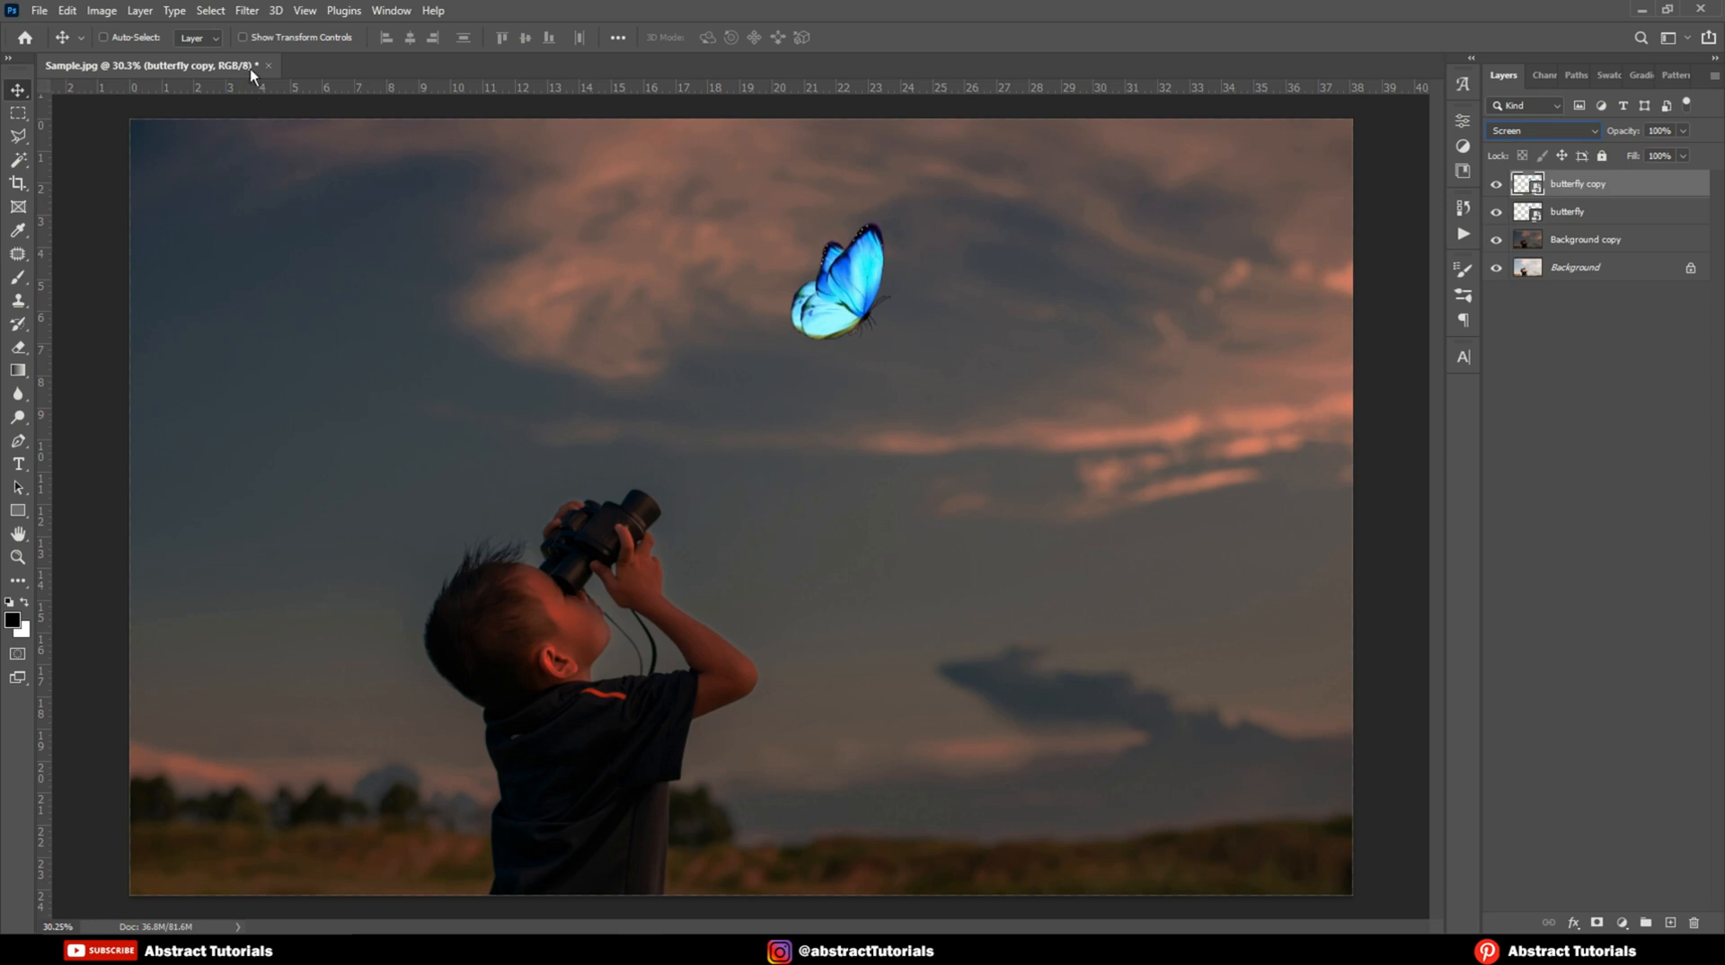
# Step: Apply a Gaussian Blur with a 10-pixel radius to the butterfly copy layer
pyautogui.click(246, 10)
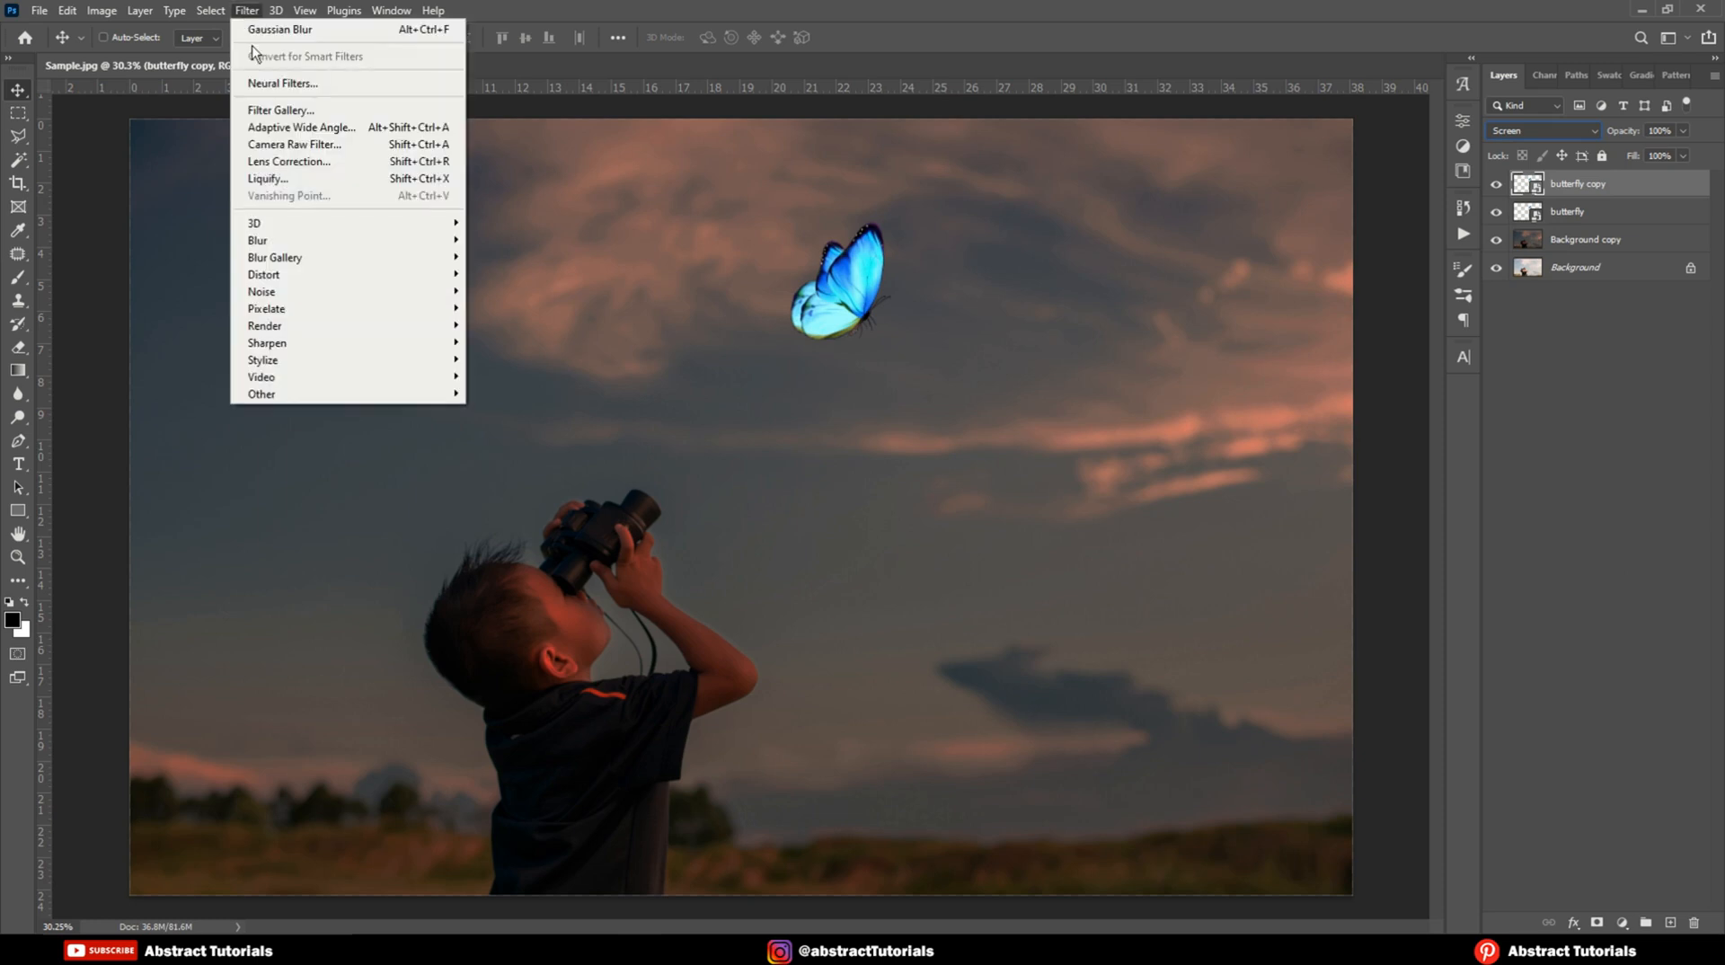
pyautogui.moveTo(281, 244)
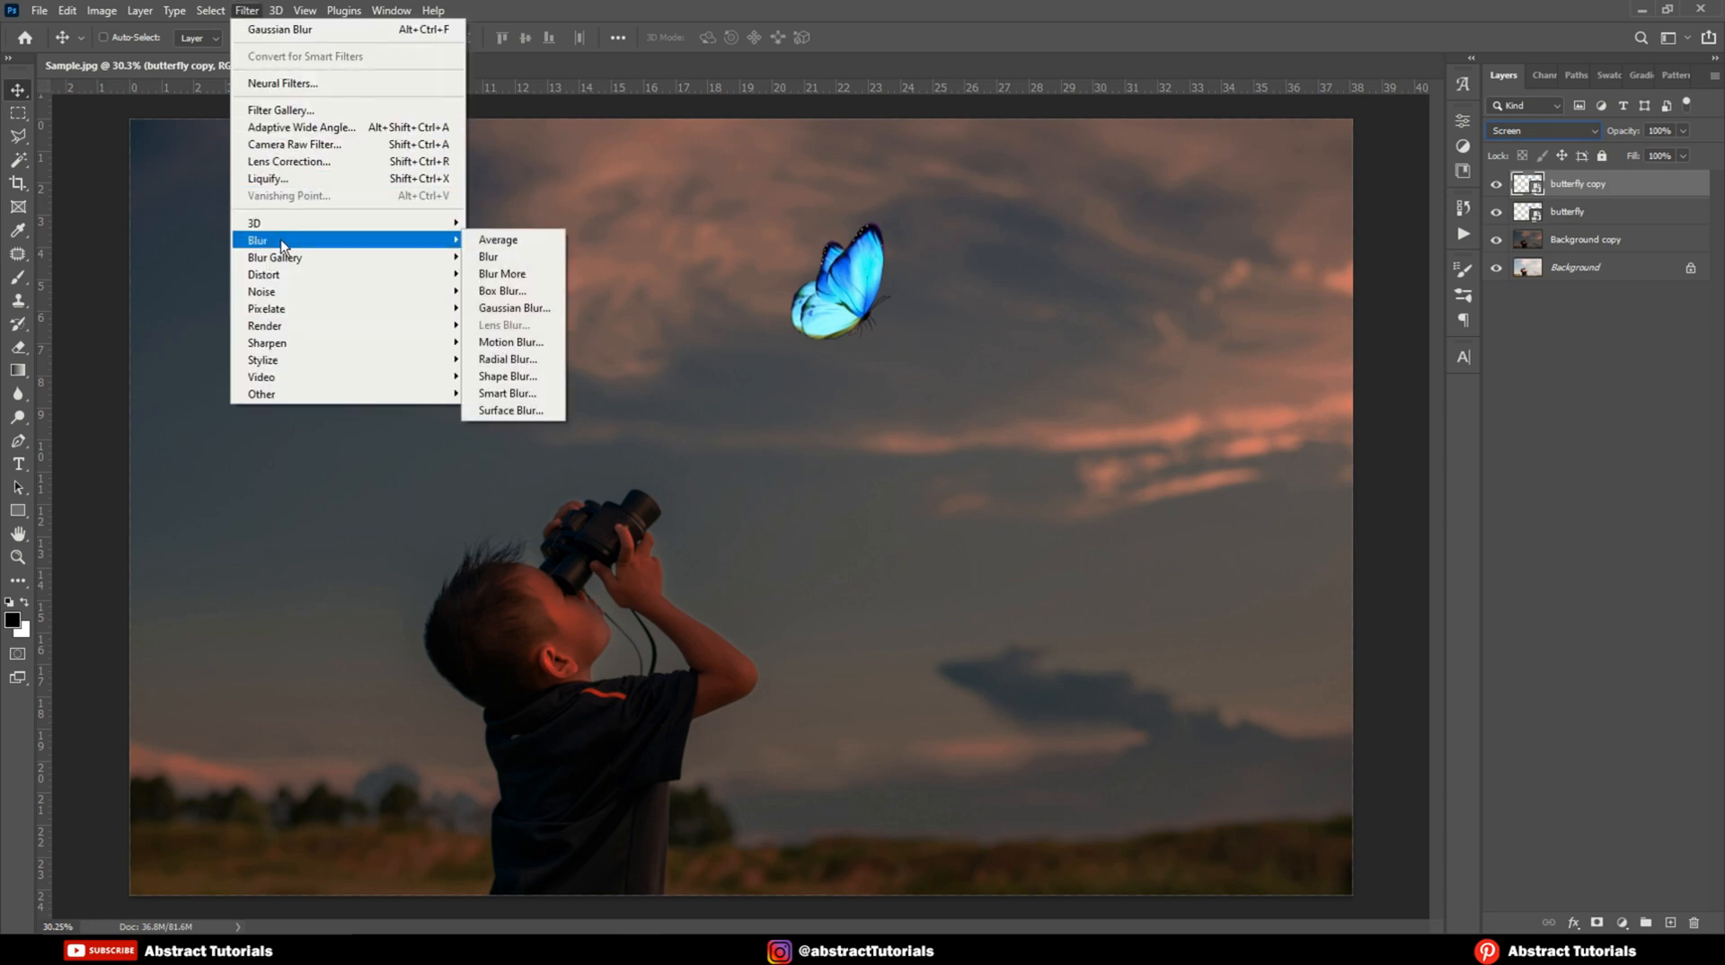
pyautogui.click(514, 309)
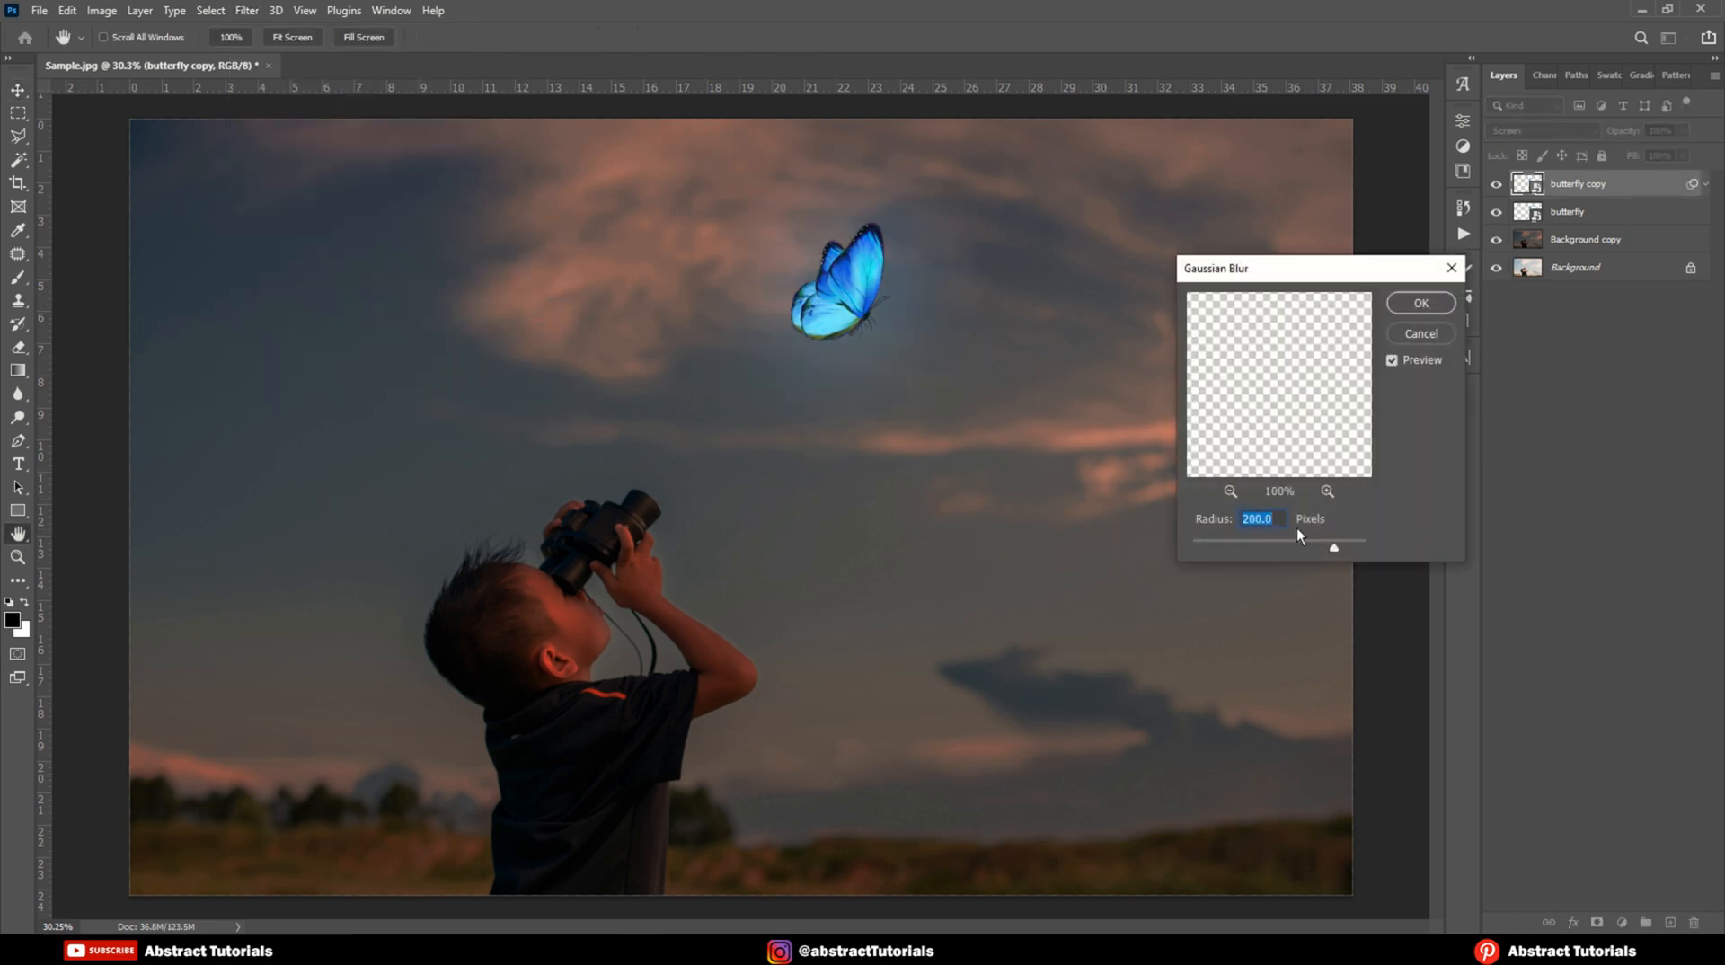
pyautogui.write('10')
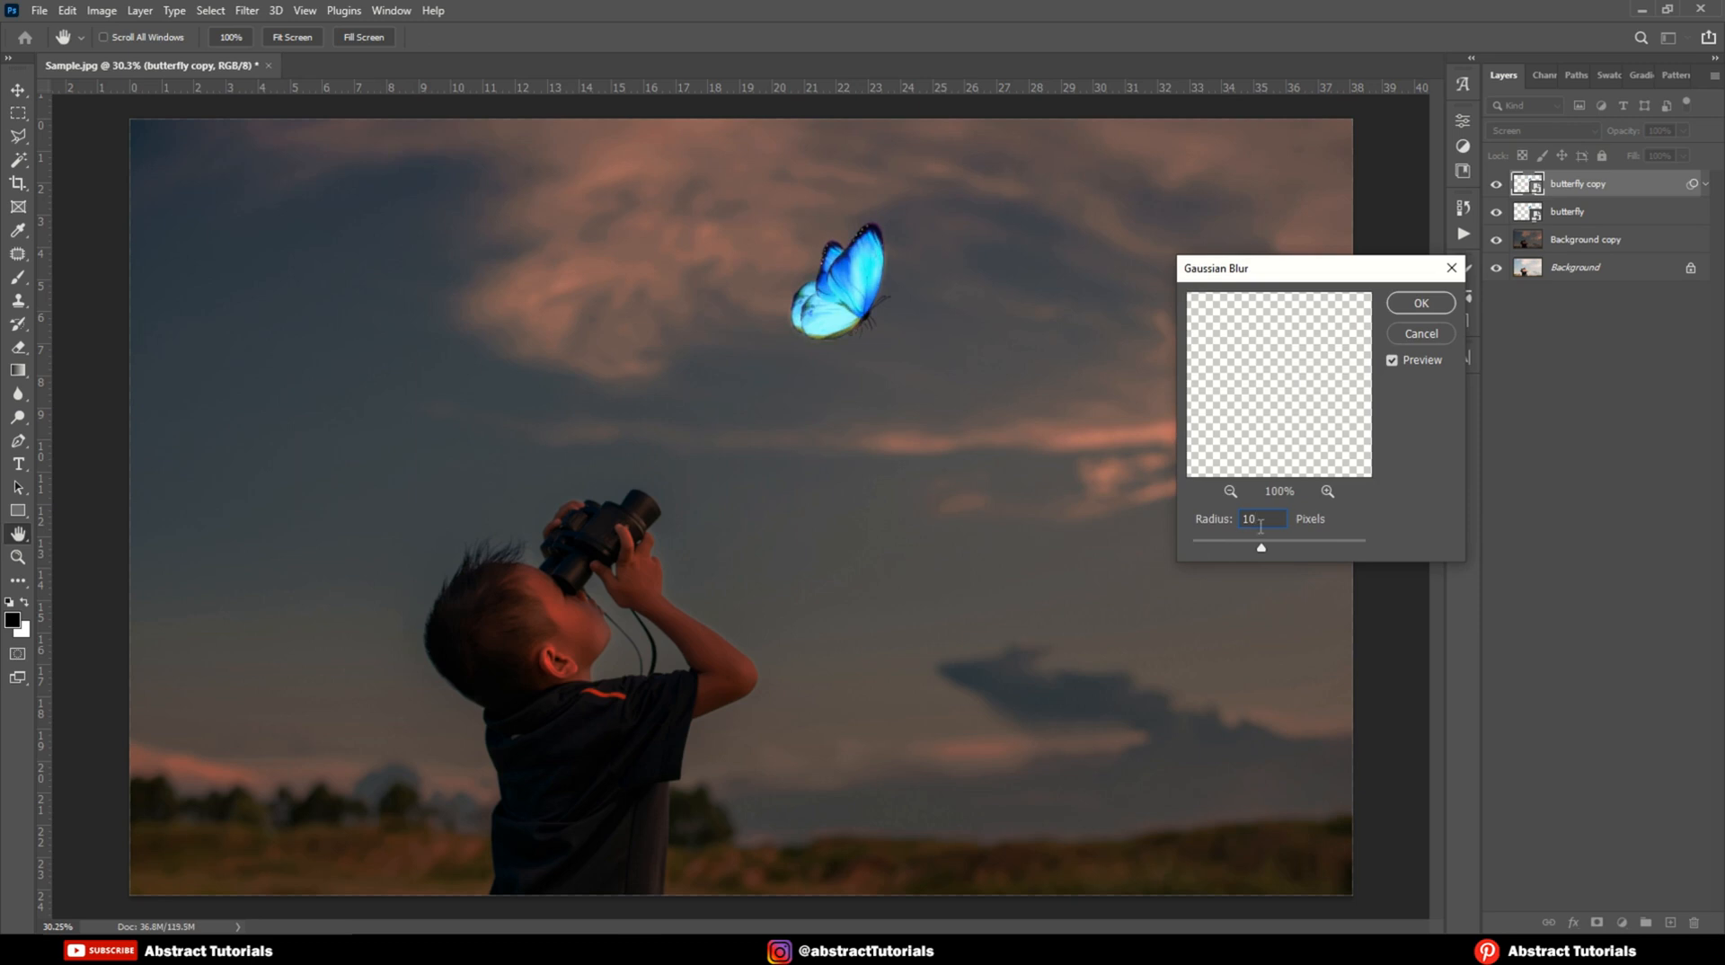
pyautogui.click(1419, 303)
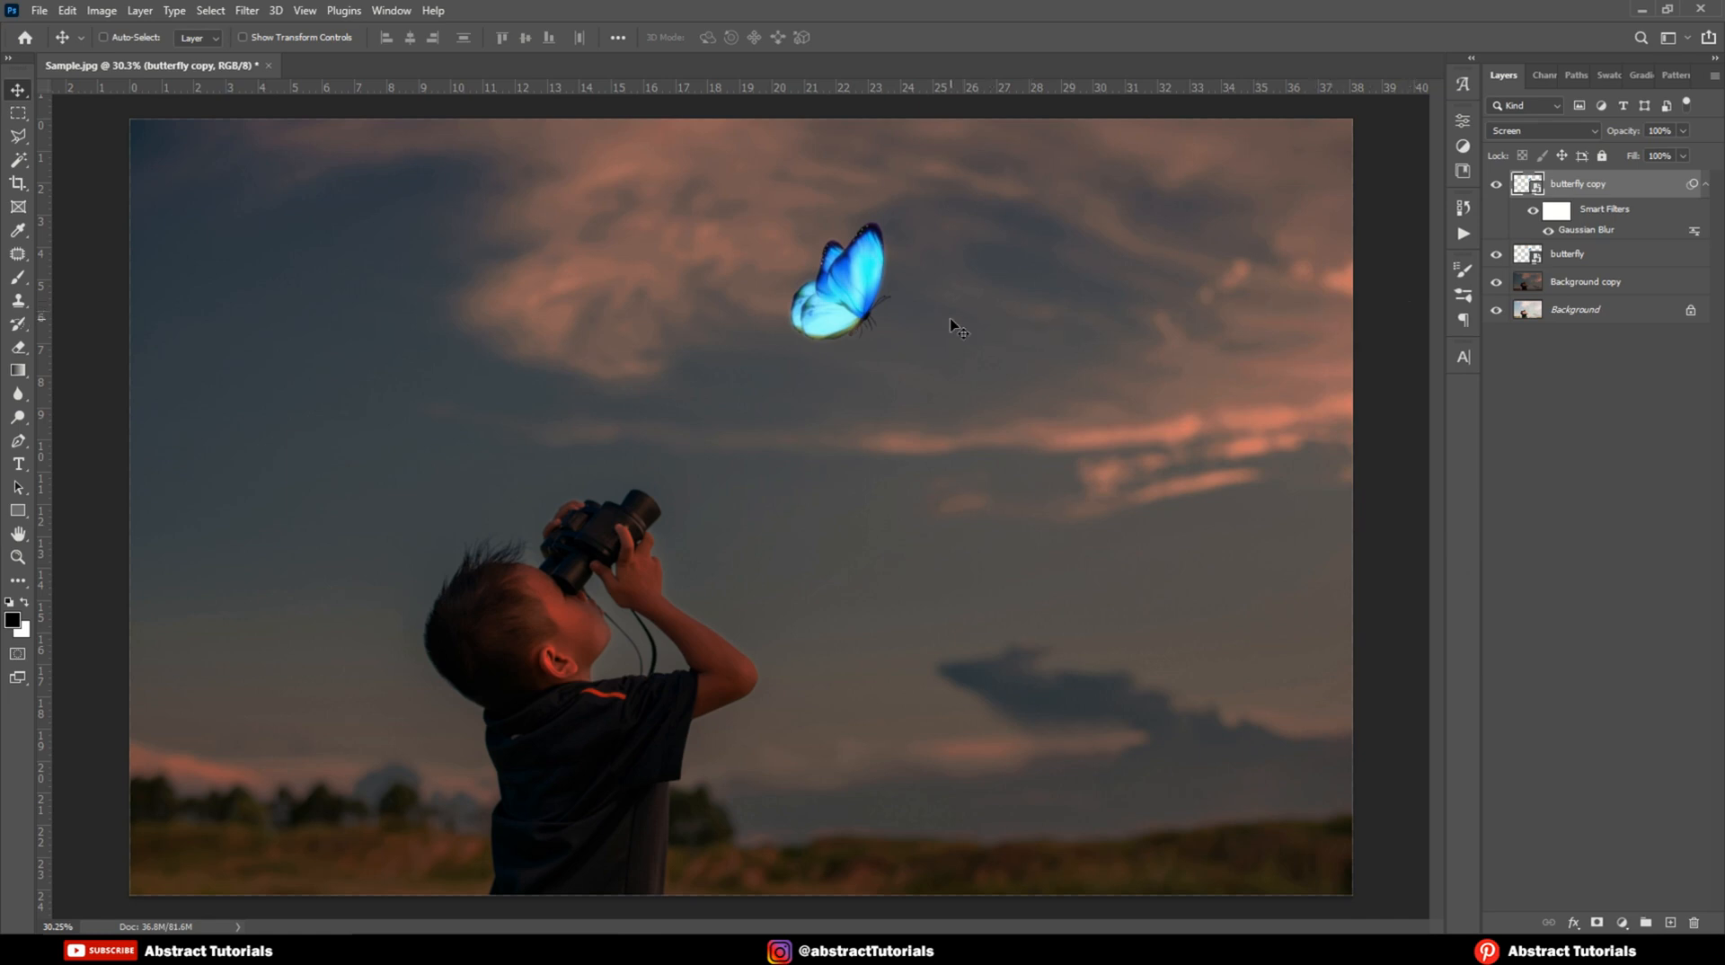
# Step: Duplicate the blurred butterfly copy and set the new layer's Gaussian Blur radius to 50 pixels
pyautogui.rightClick(1630, 186)
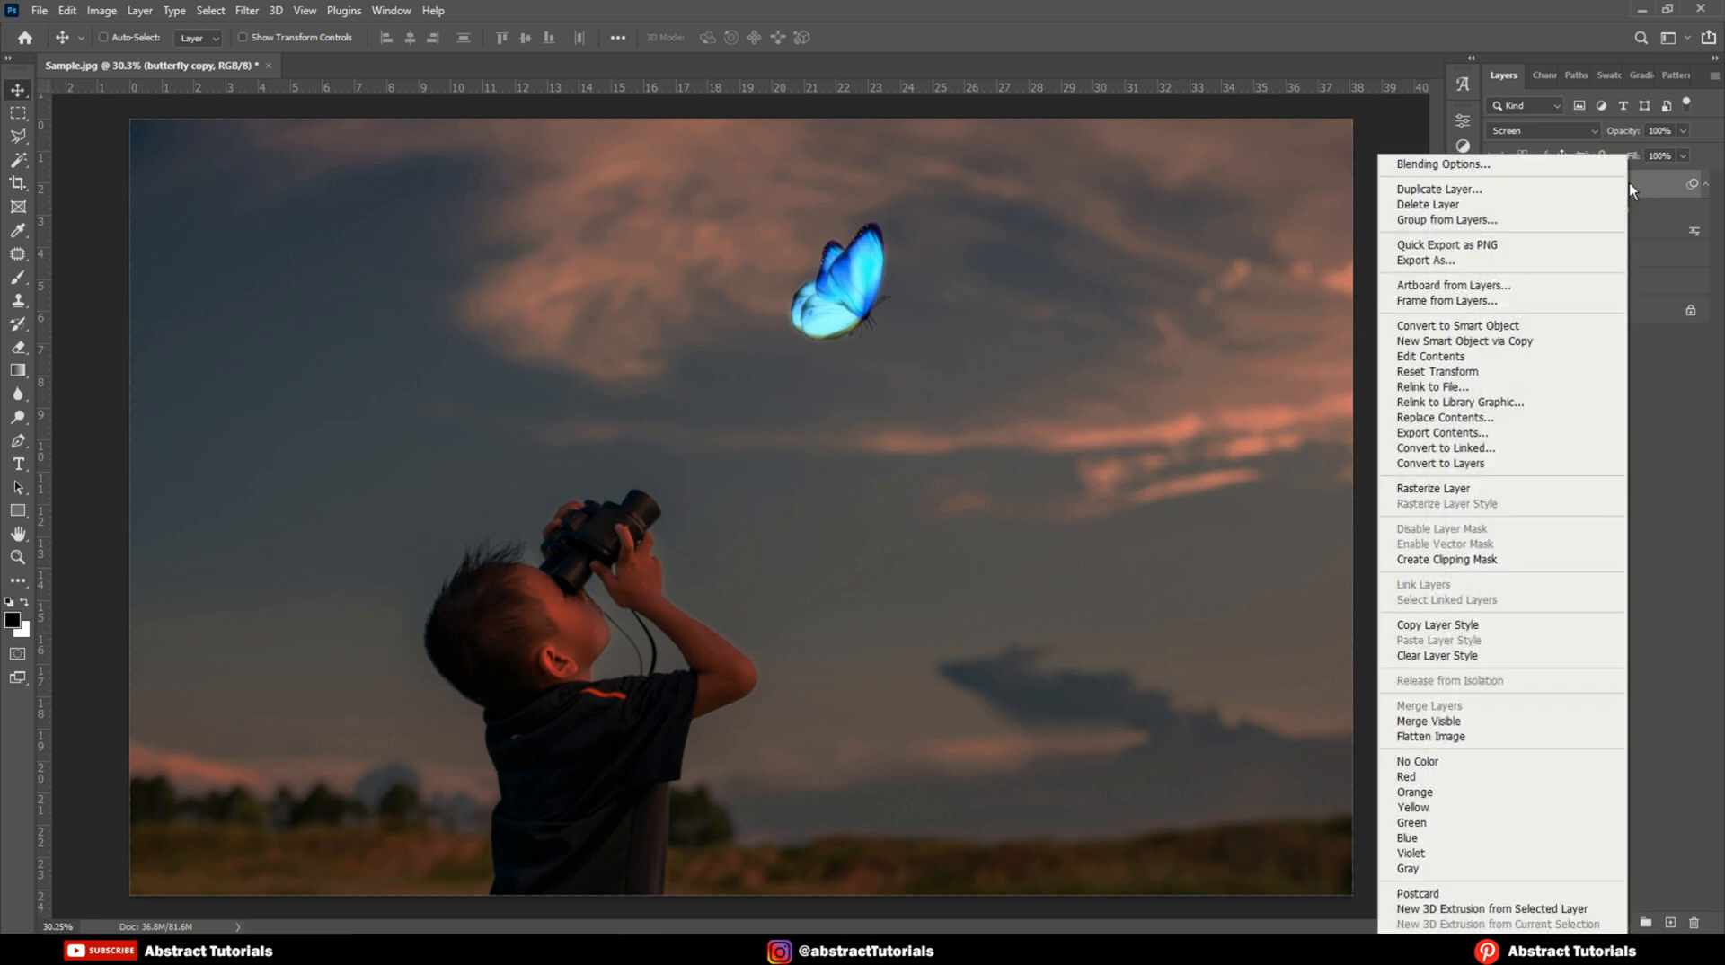
pyautogui.click(1449, 190)
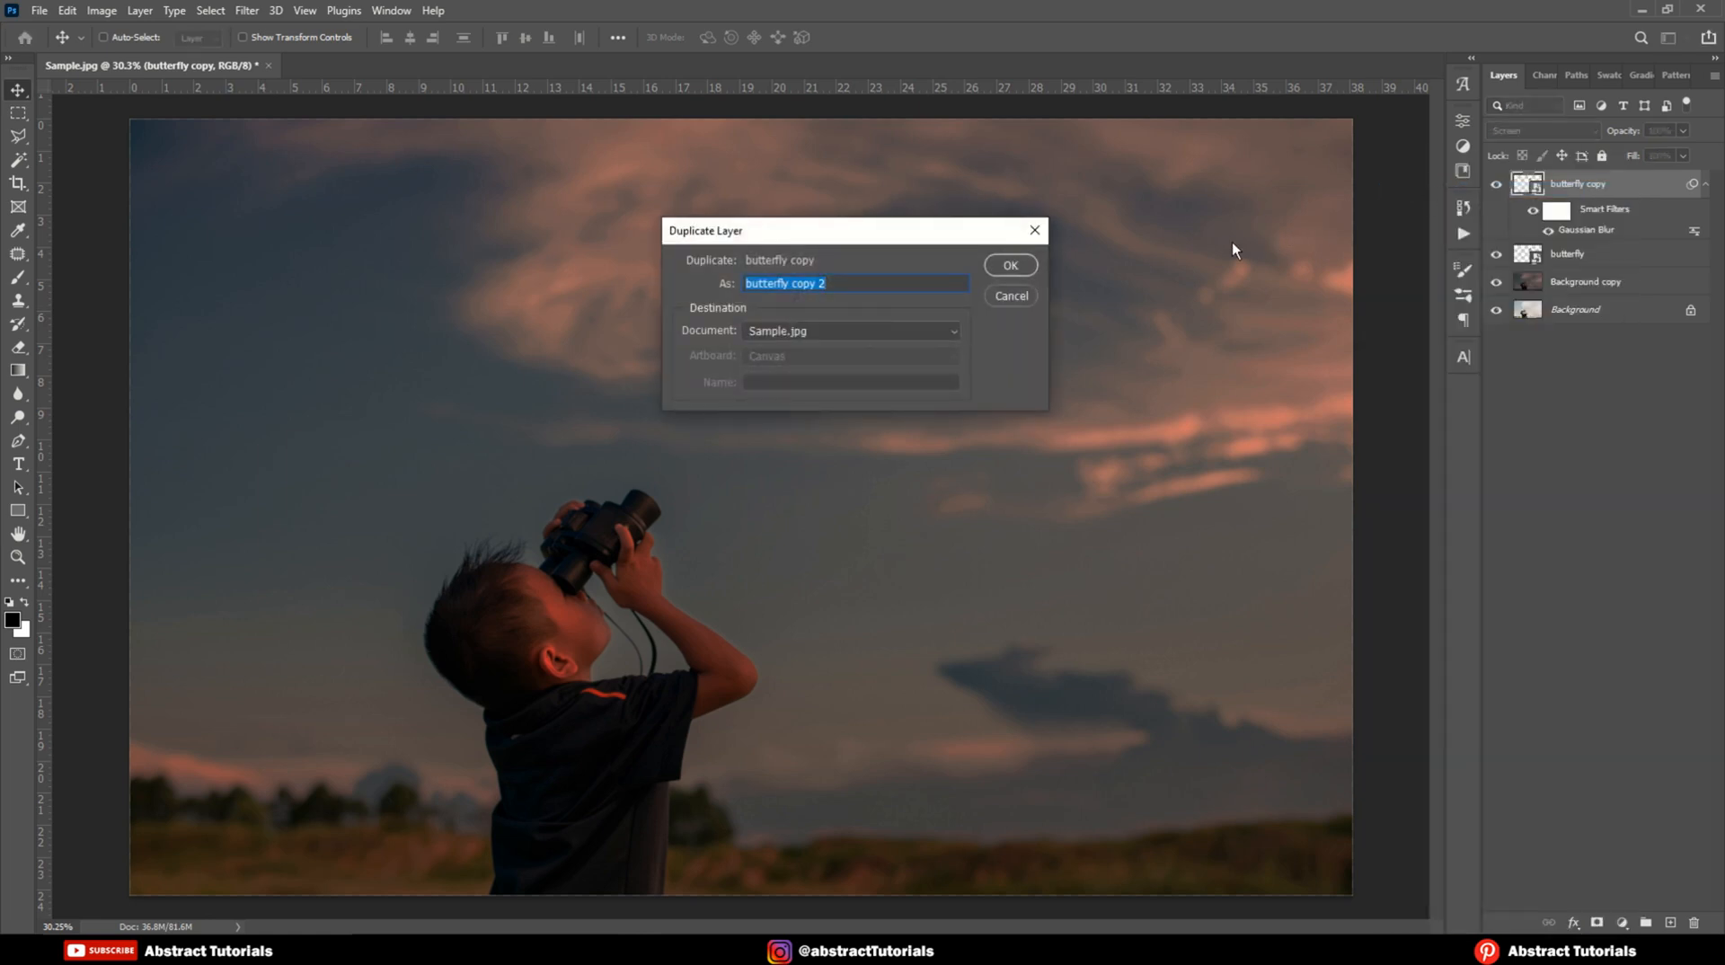
pyautogui.click(1011, 265)
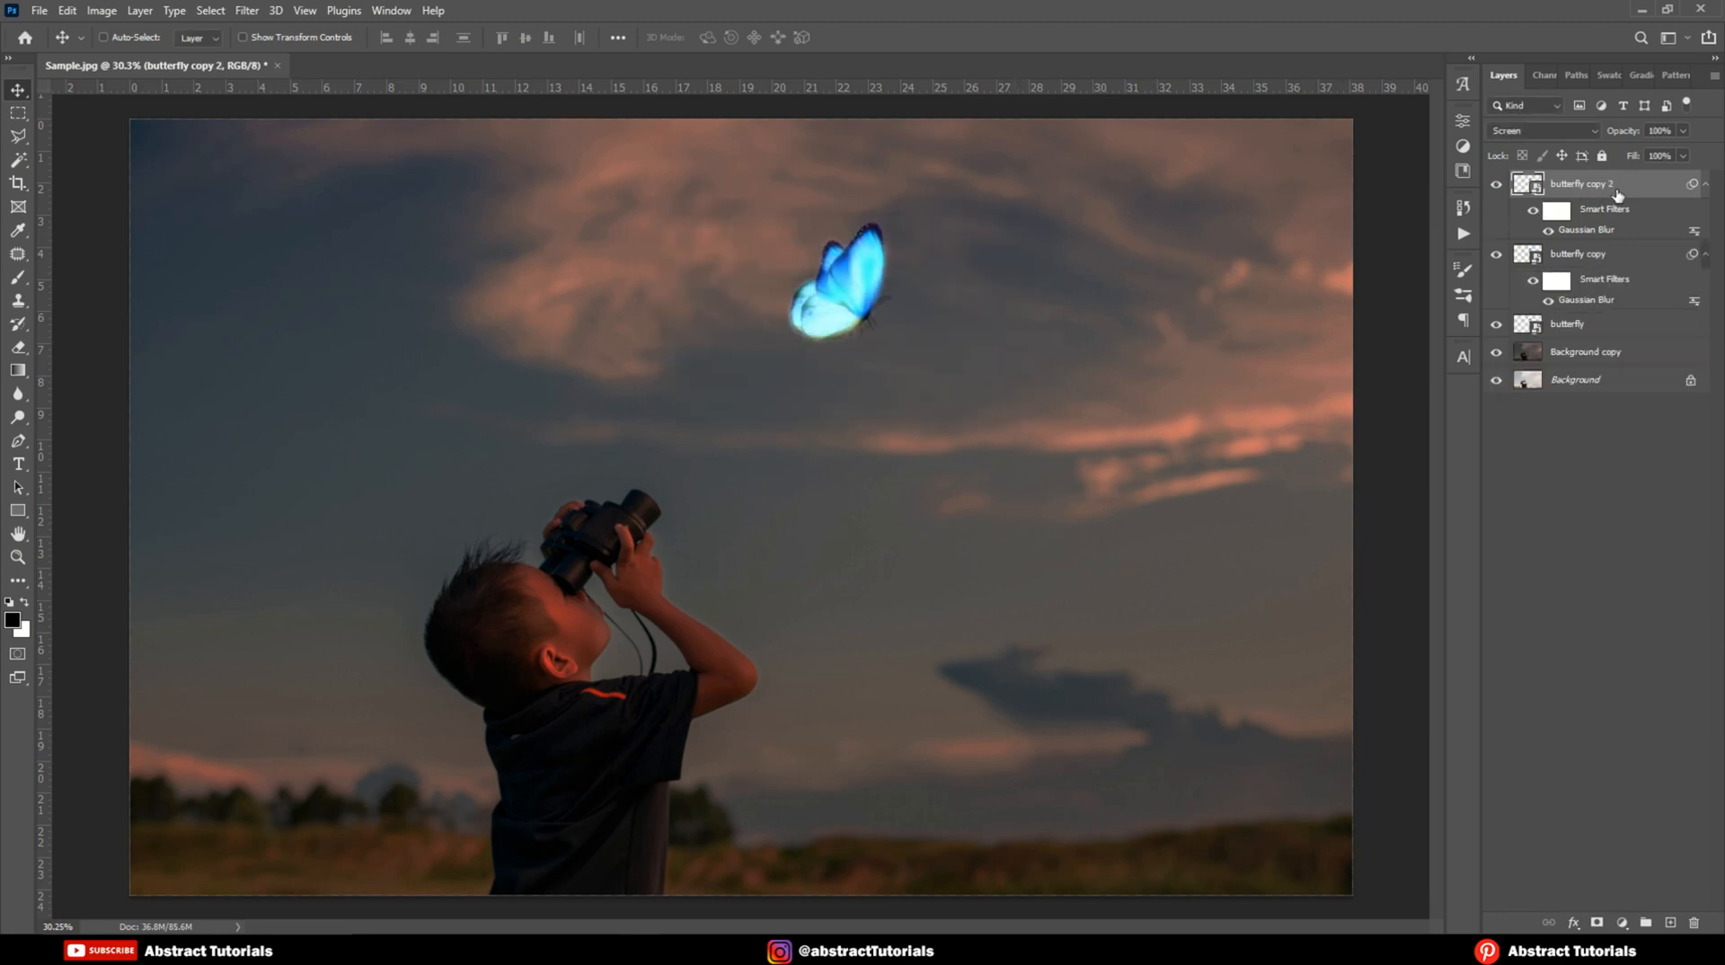
pyautogui.doubleClick(1600, 230)
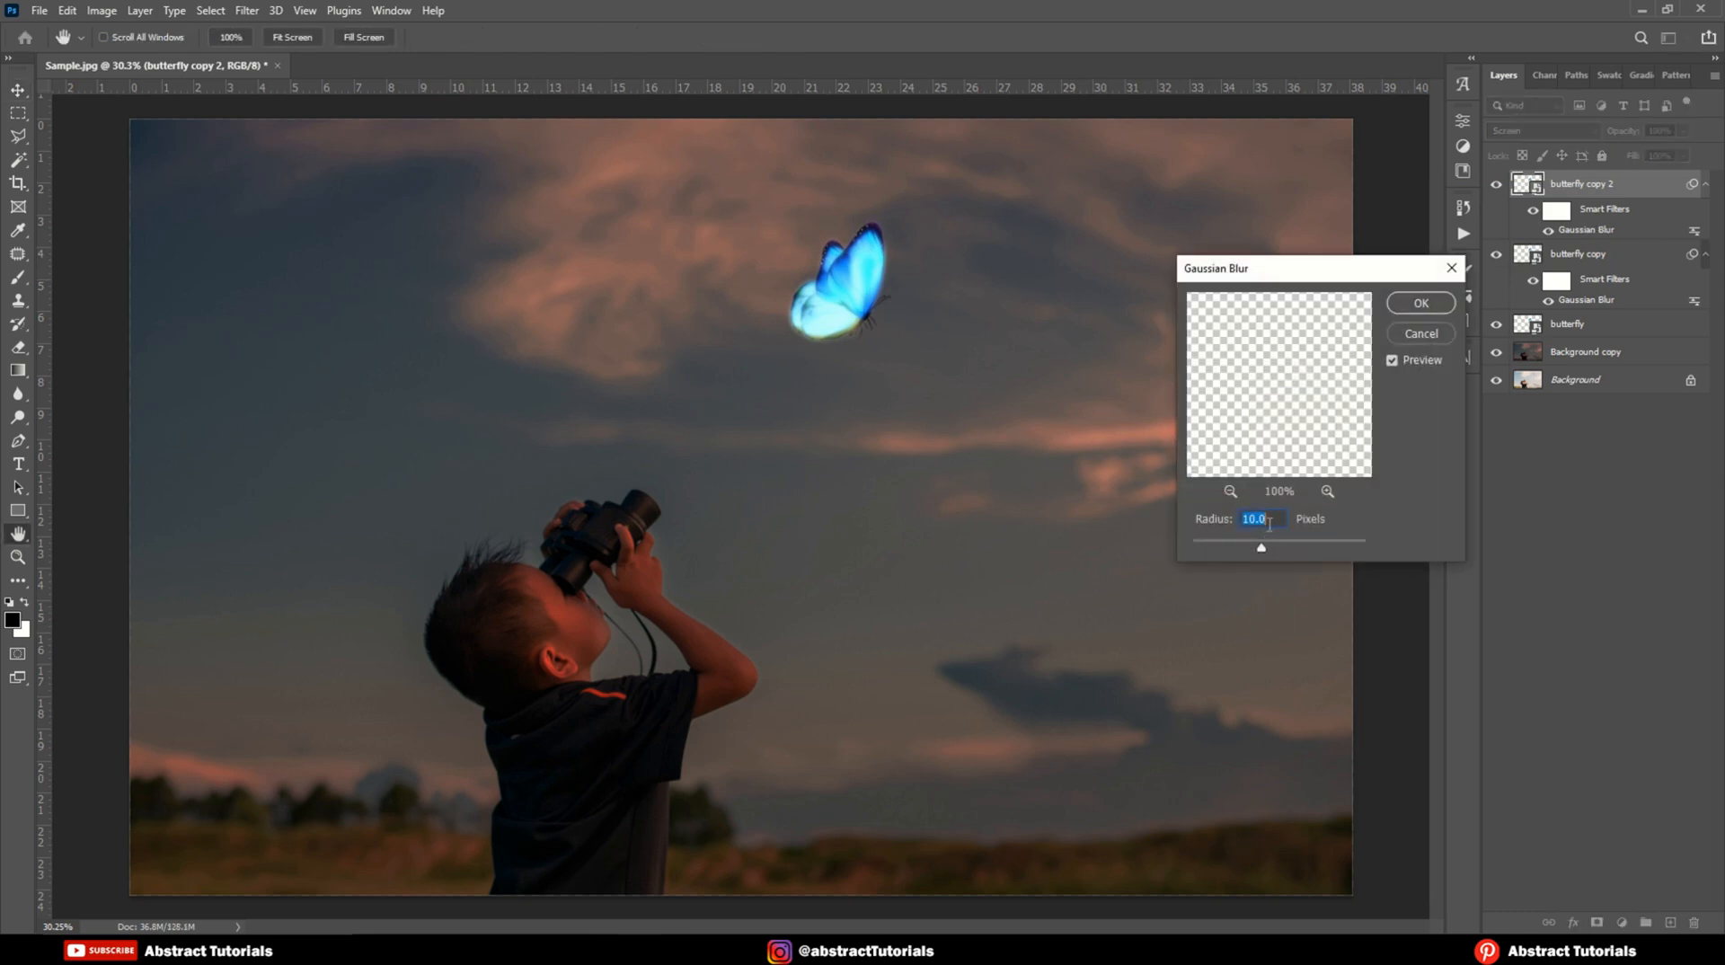
pyautogui.write('50')
pyautogui.click(1420, 305)
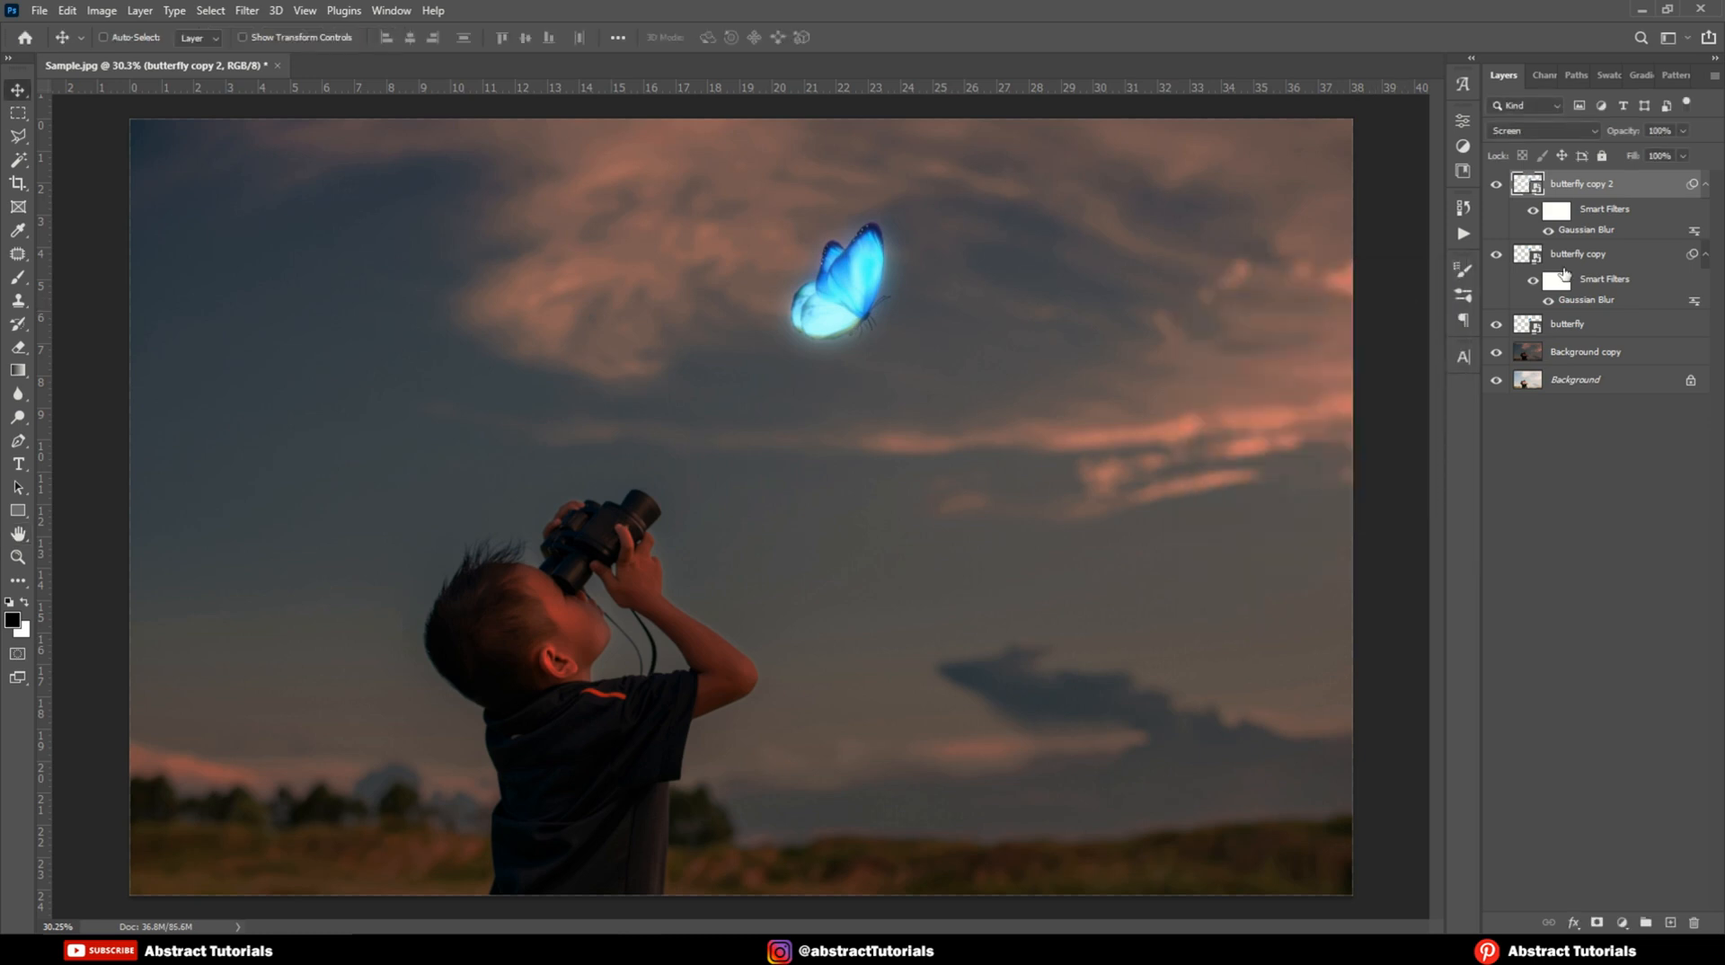
# Step: Duplicate the butterfly copy 2 layer and set the duplicate's Gaussian Blur radius to 100 pixels
pyautogui.rightClick(1621, 185)
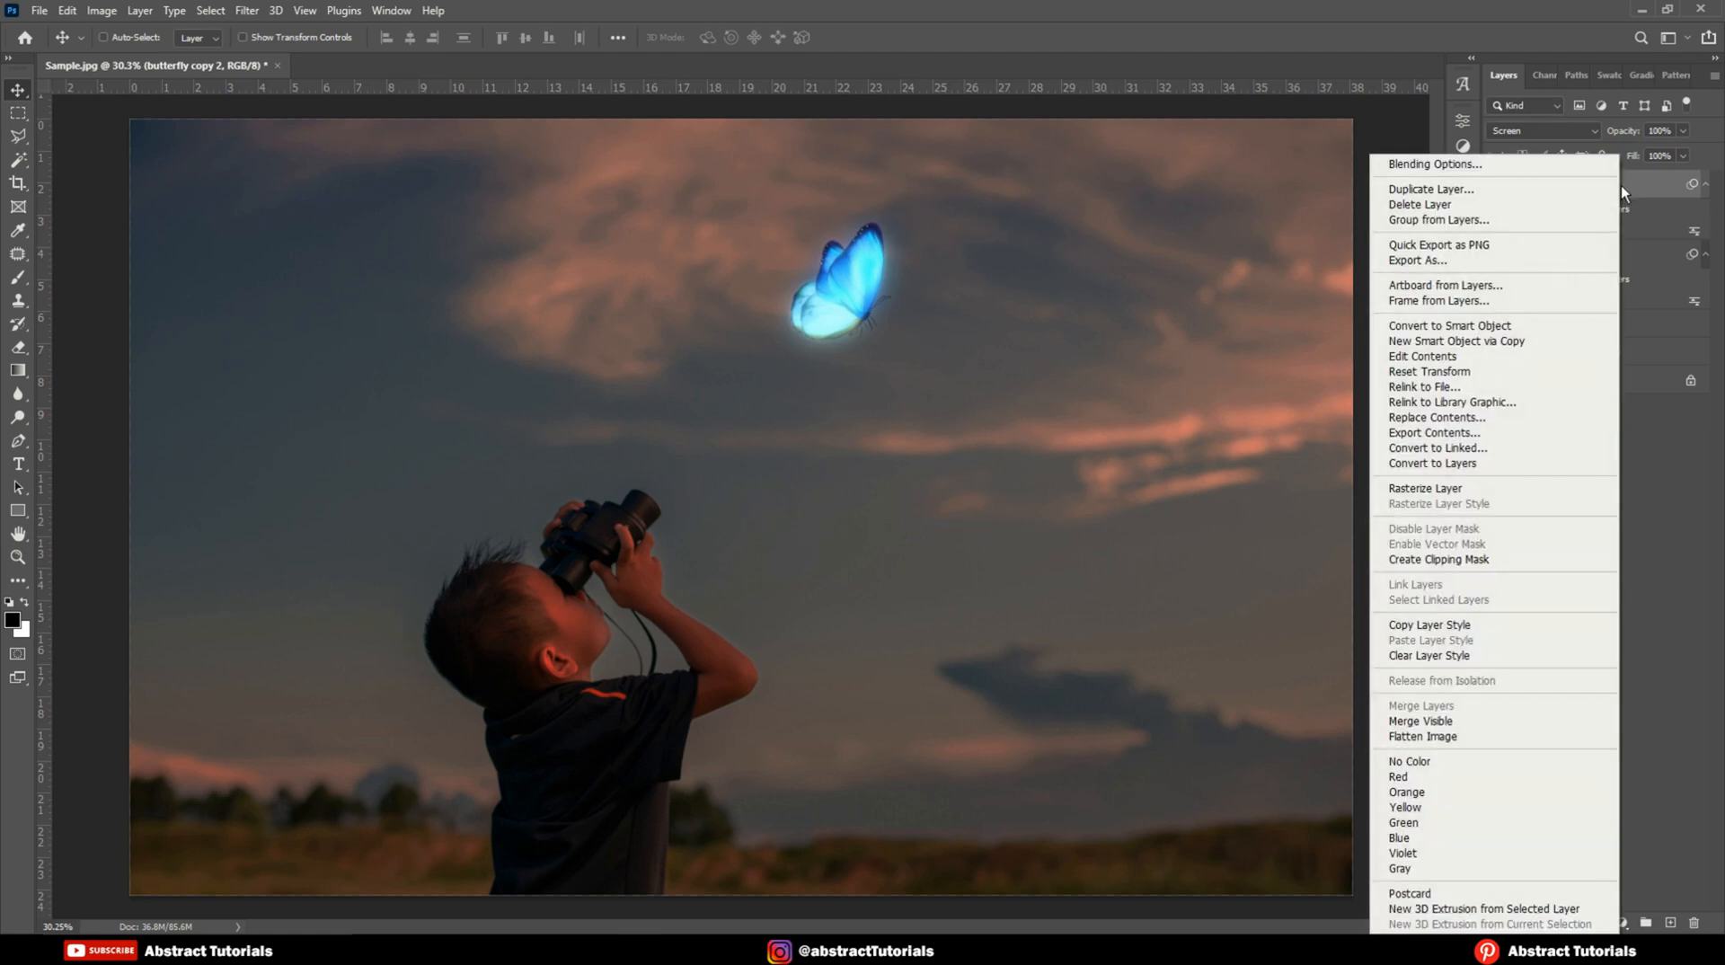
pyautogui.click(1465, 190)
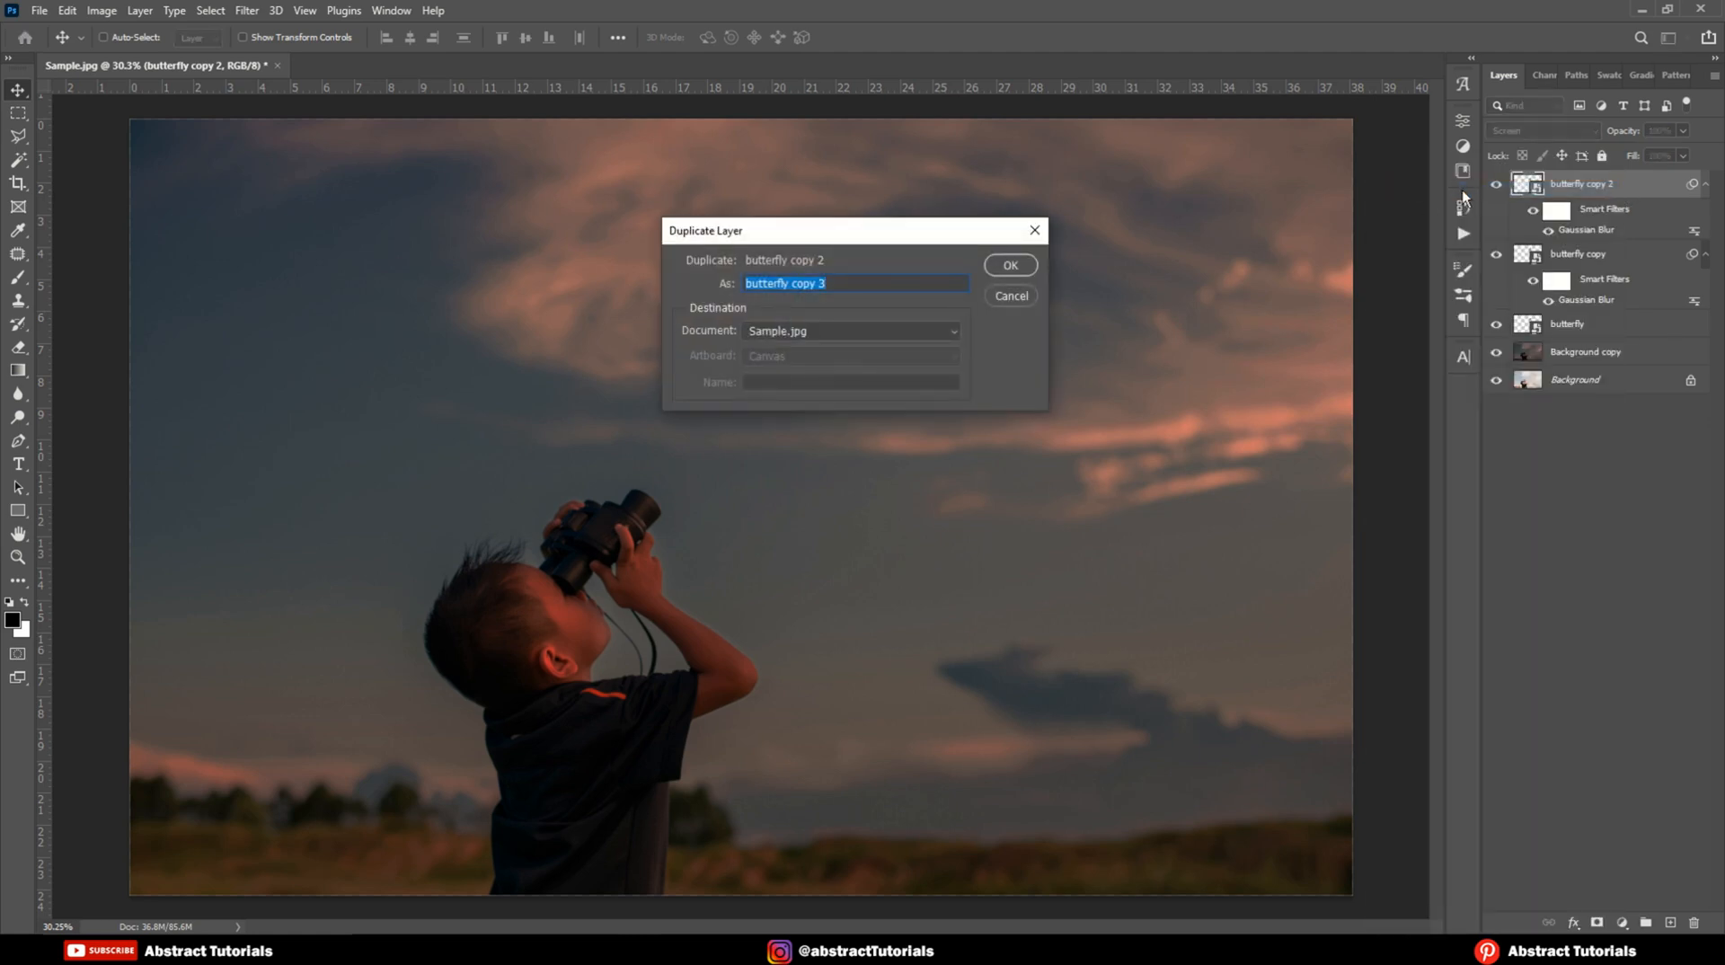
pyautogui.click(1029, 271)
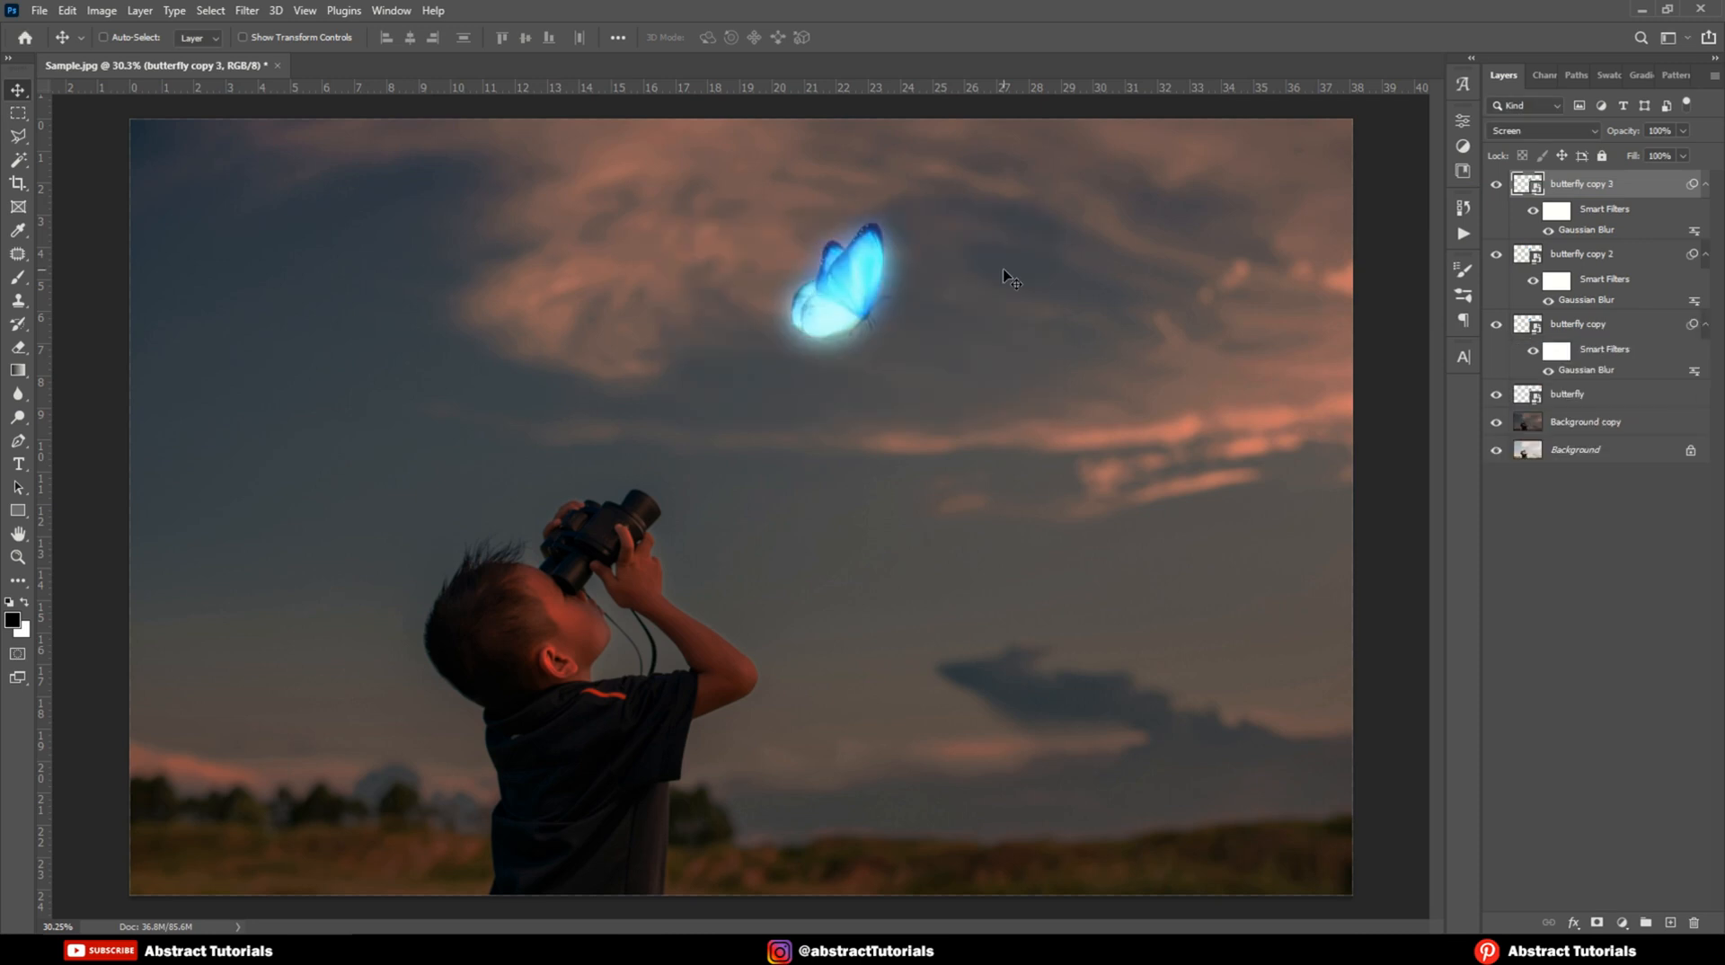
pyautogui.doubleClick(1606, 232)
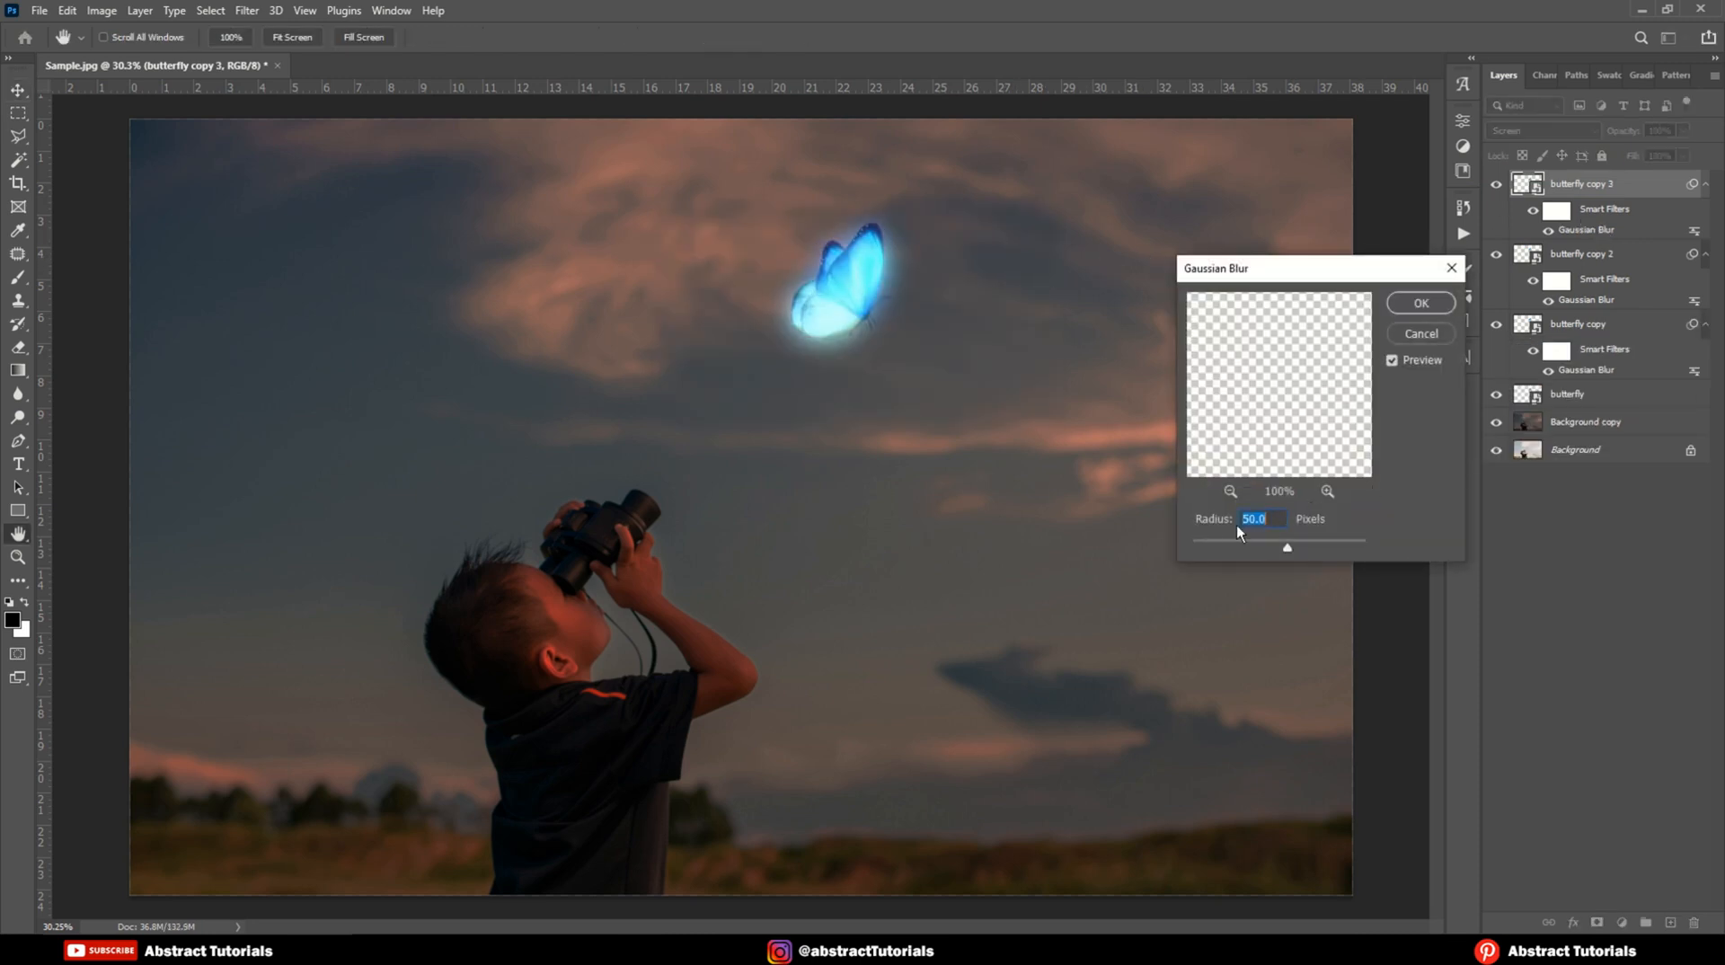
pyautogui.write('100')
pyautogui.click(1412, 305)
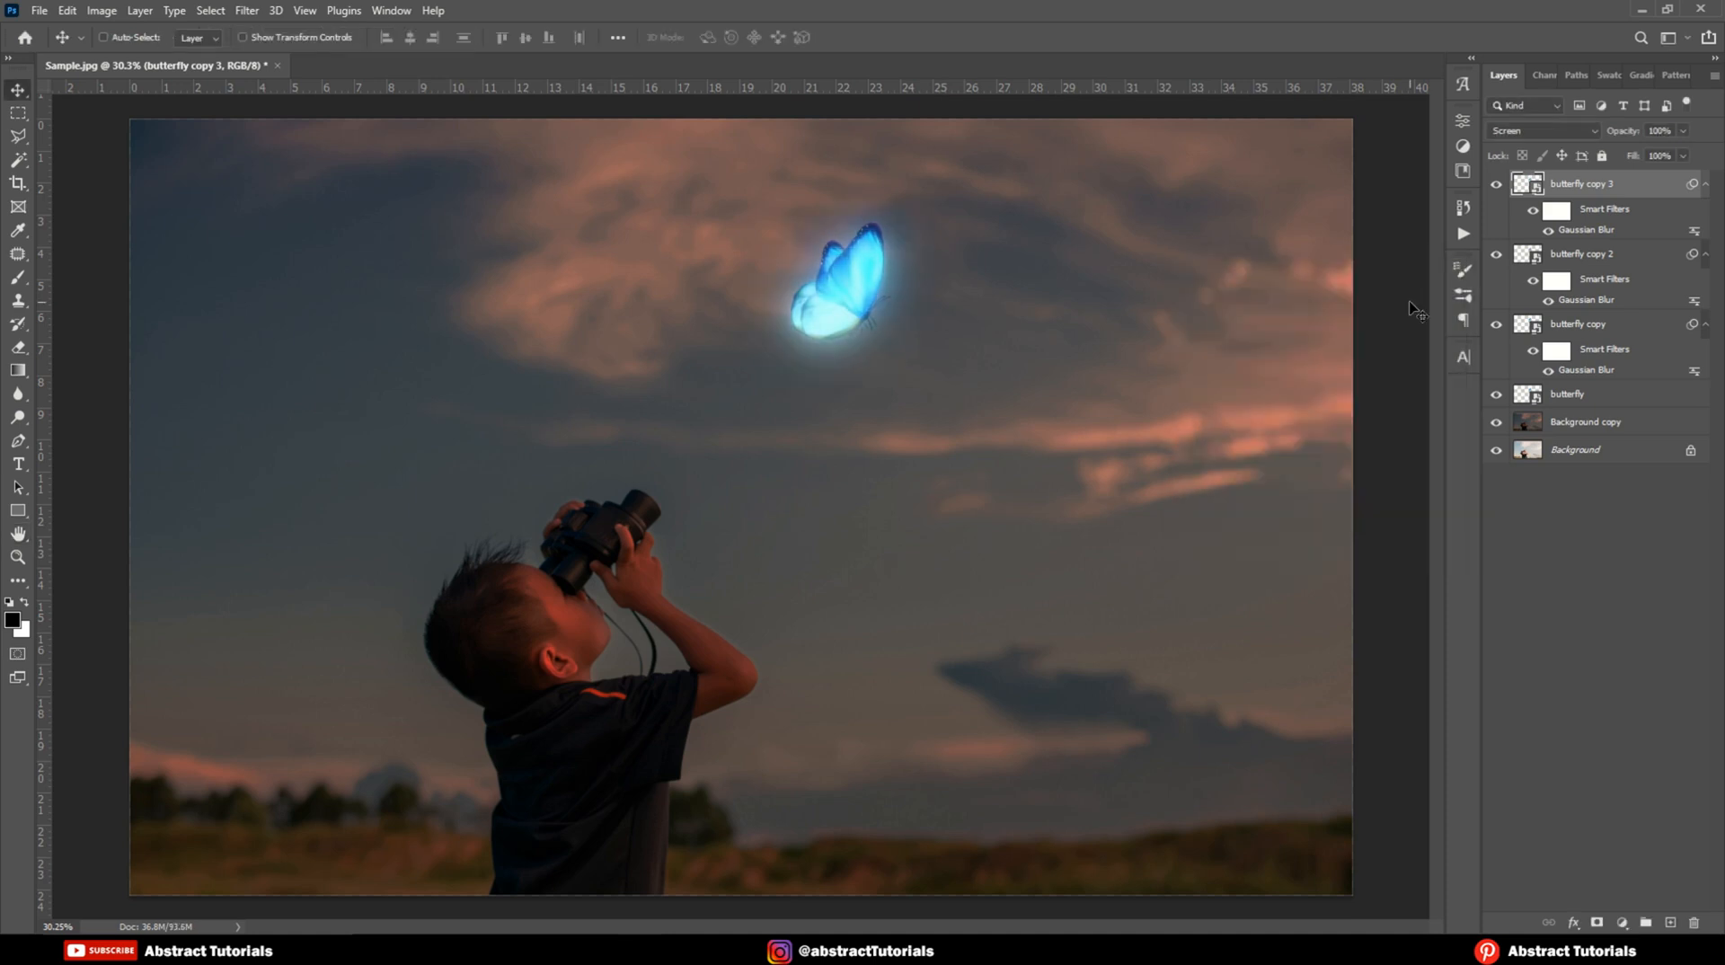
# Step: Duplicate the butterfly copy 3 layer and set the duplicate's Gaussian Blur radius to 250 pixels
pyautogui.rightClick(1636, 186)
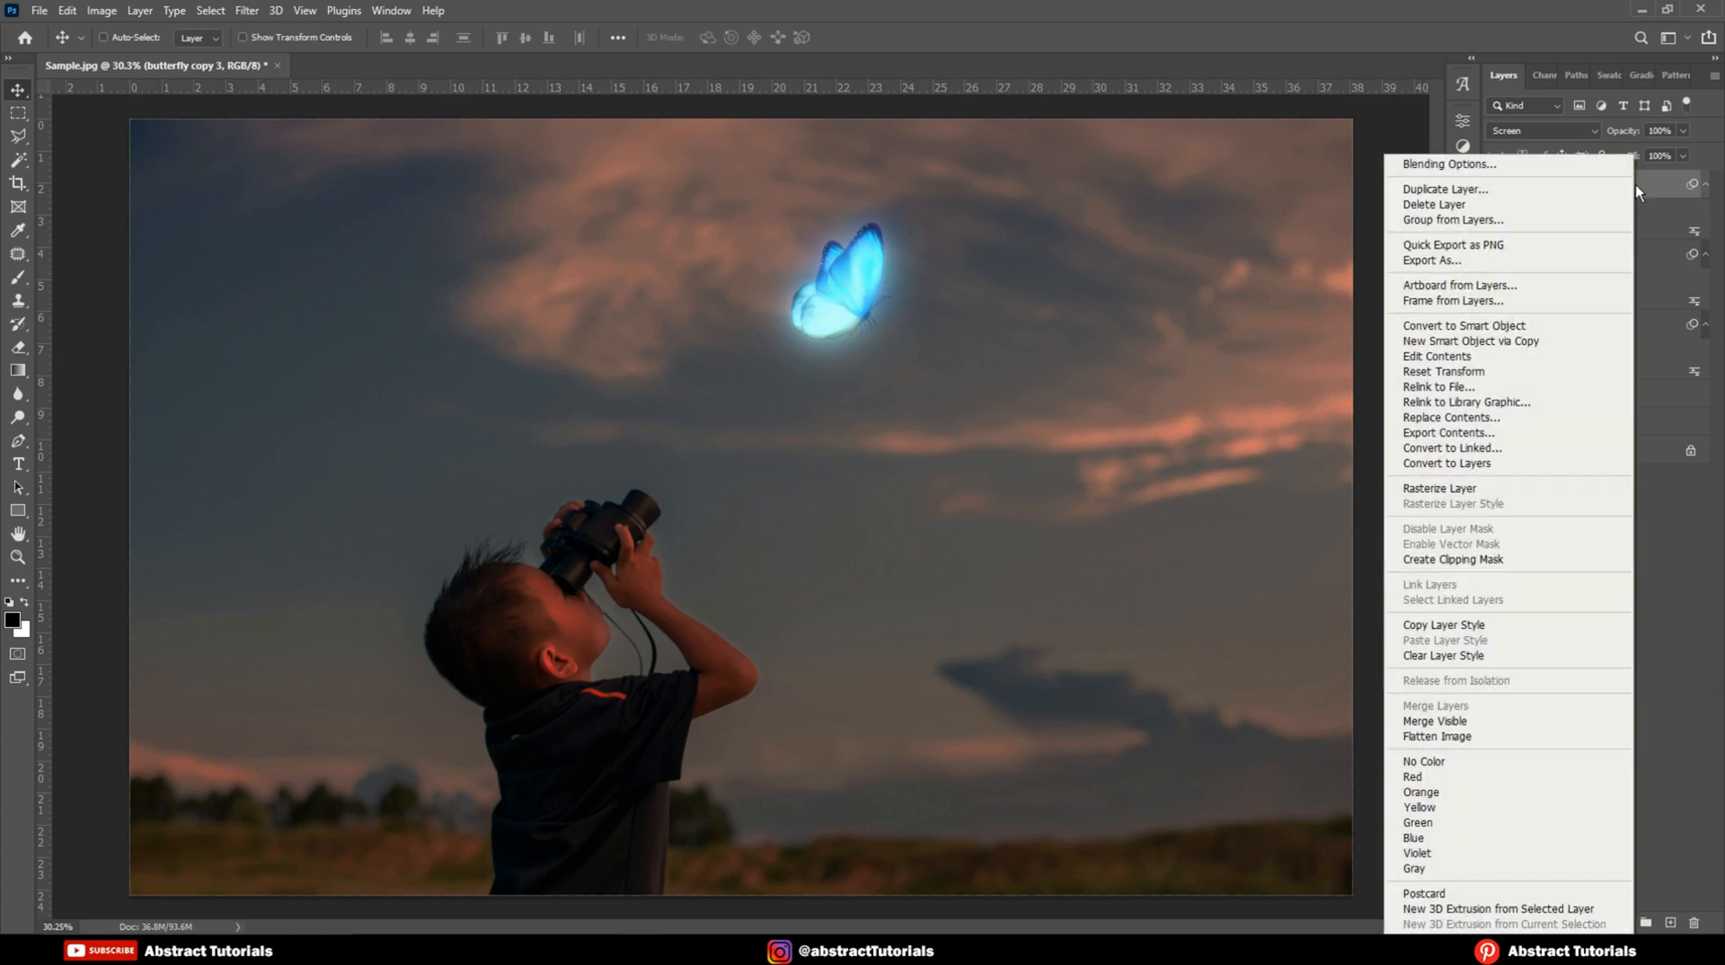
pyautogui.click(1443, 189)
pyautogui.click(1008, 270)
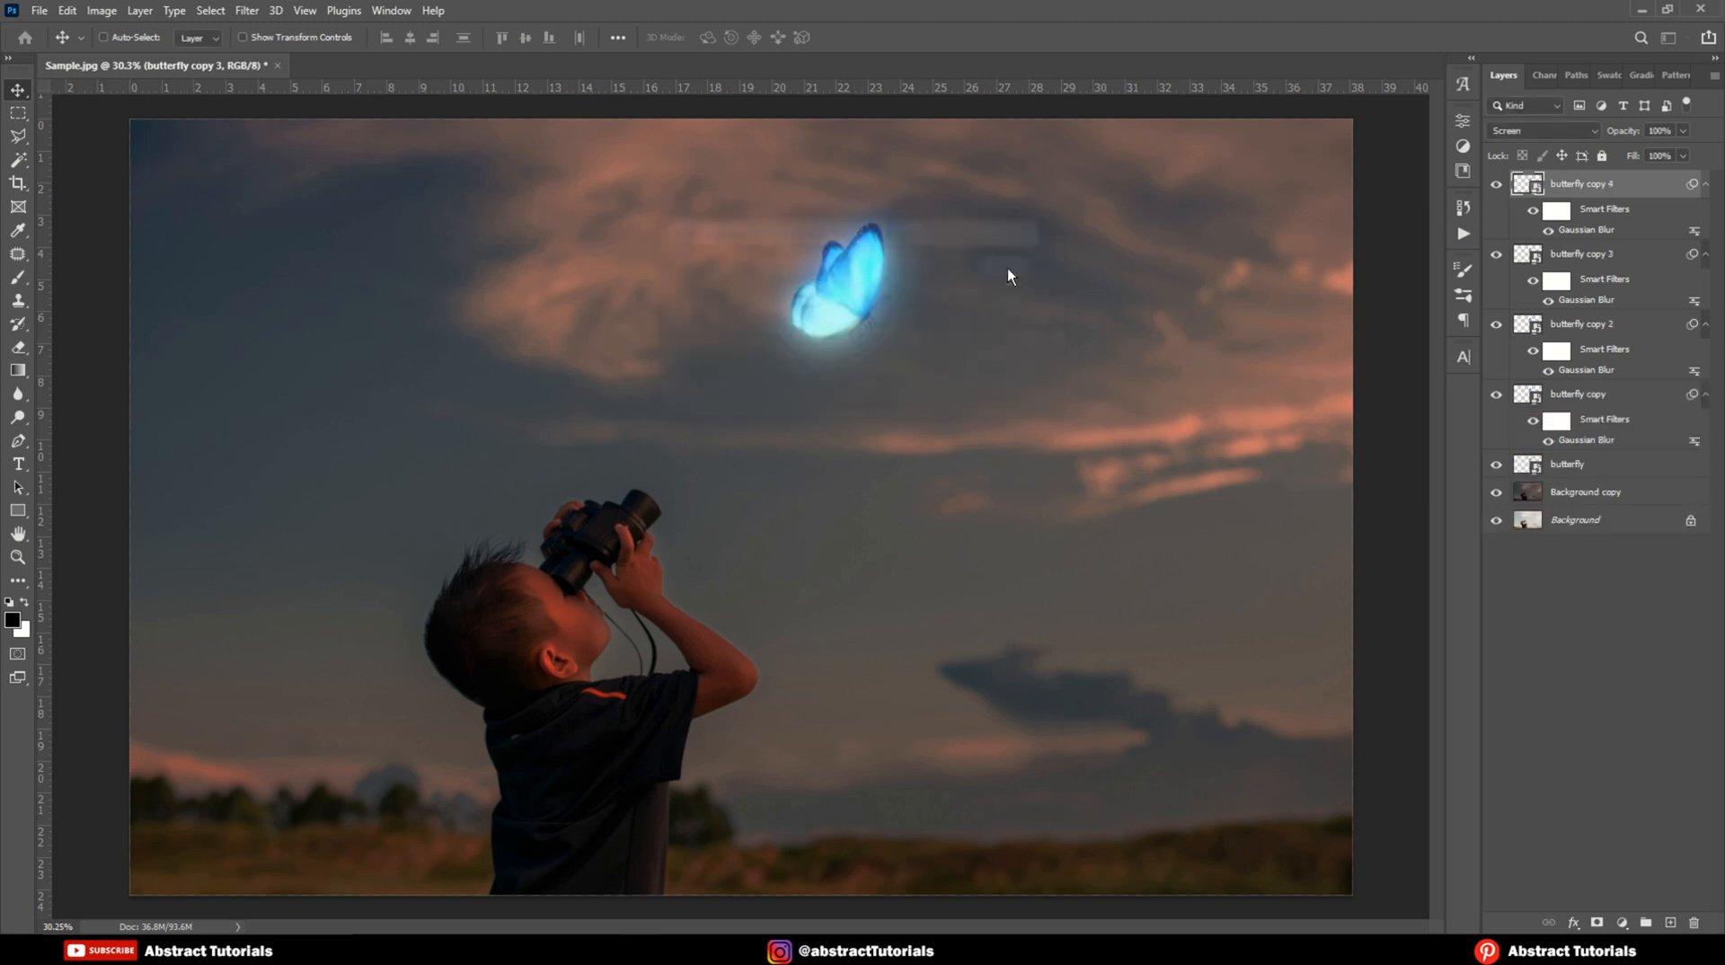
pyautogui.doubleClick(1585, 230)
pyautogui.write('250')
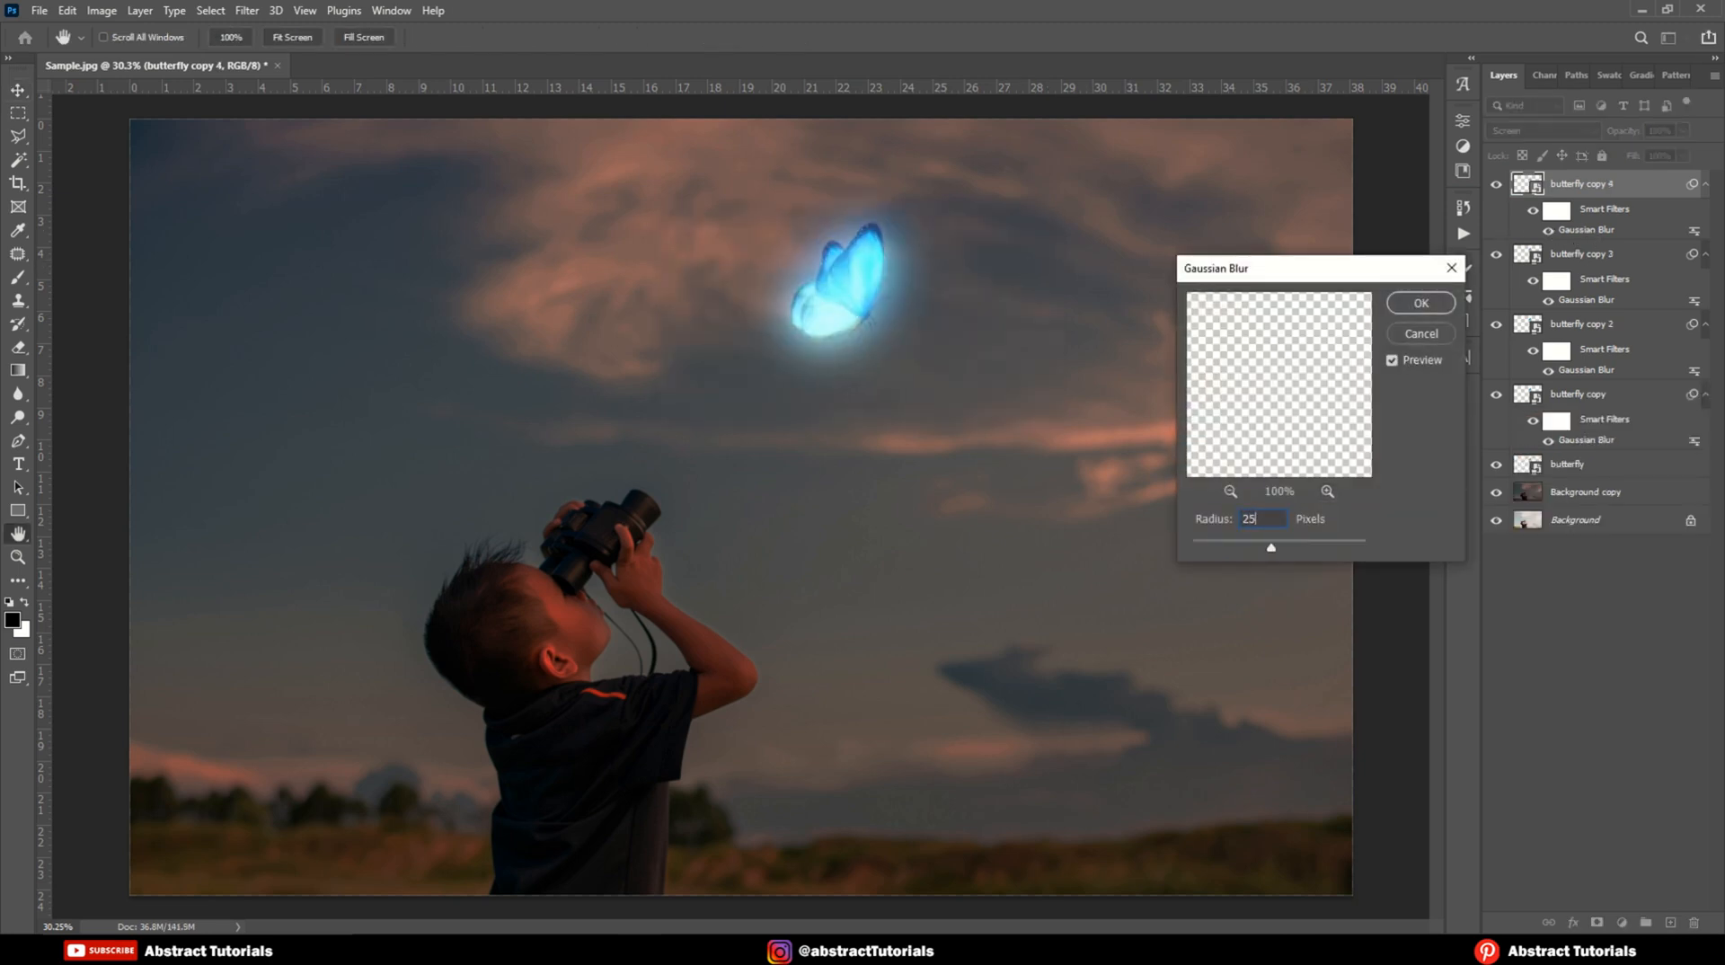
pyautogui.click(1419, 303)
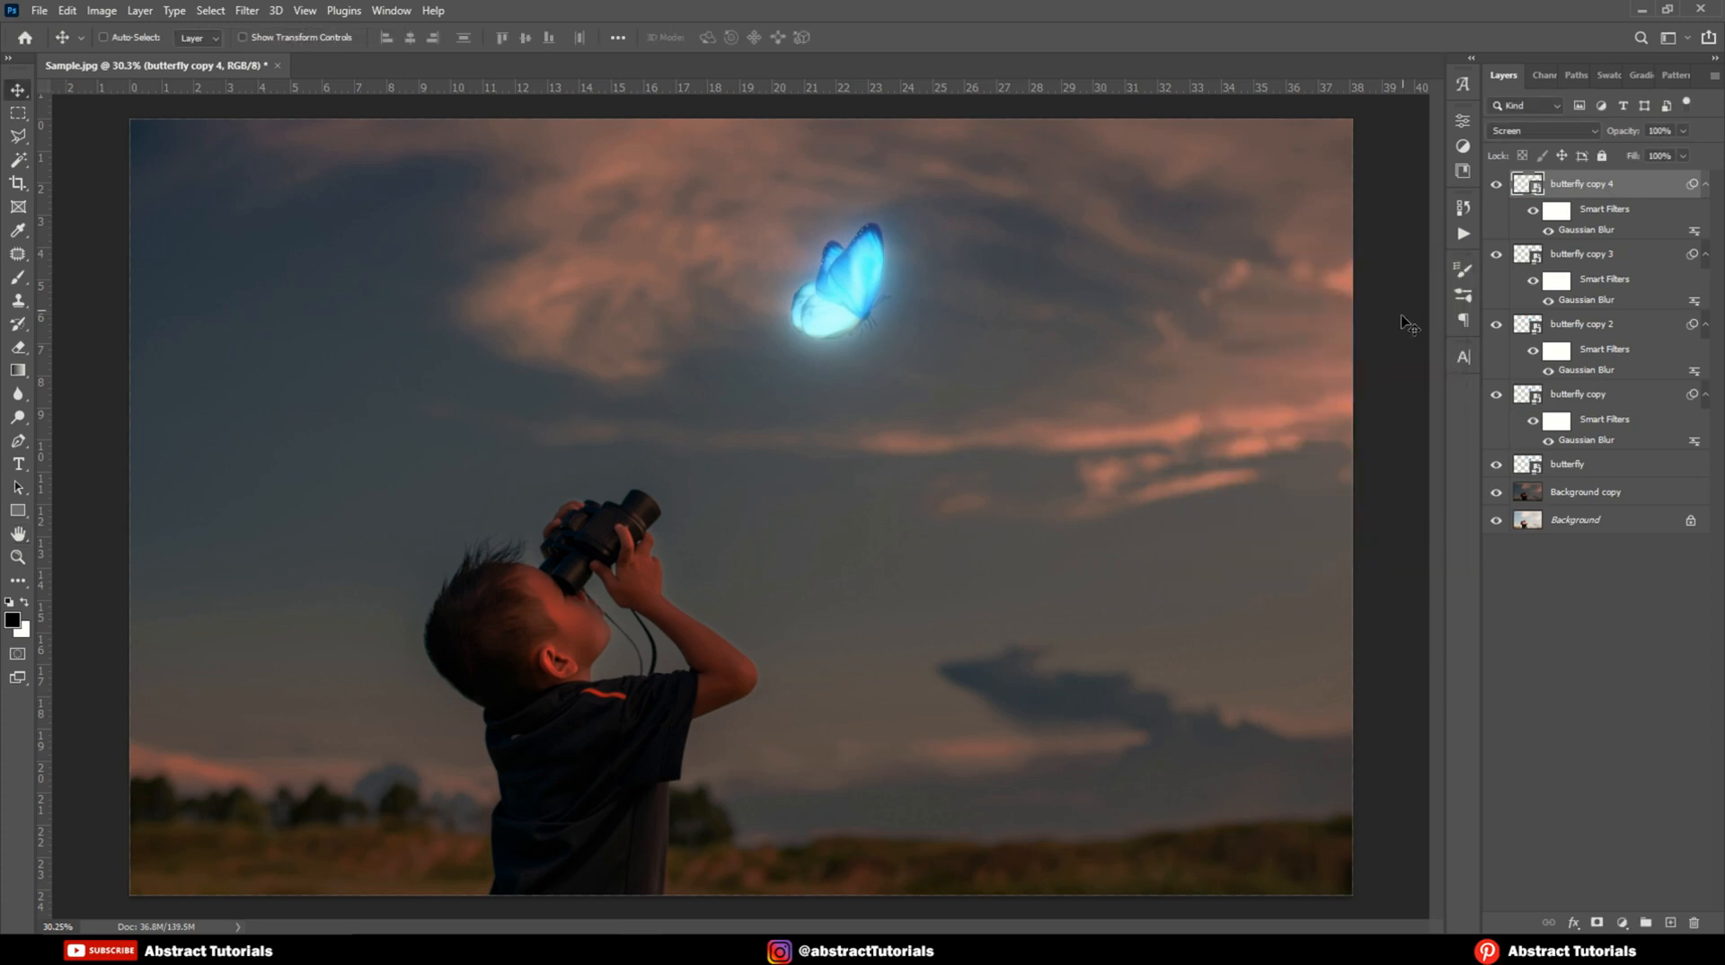
# Step: Group the butterfly layer and its four blurred copies into a single layer group
pyautogui.keyDown('ctrl'); pyautogui.click(1595, 256); pyautogui.keyUp('ctrl')
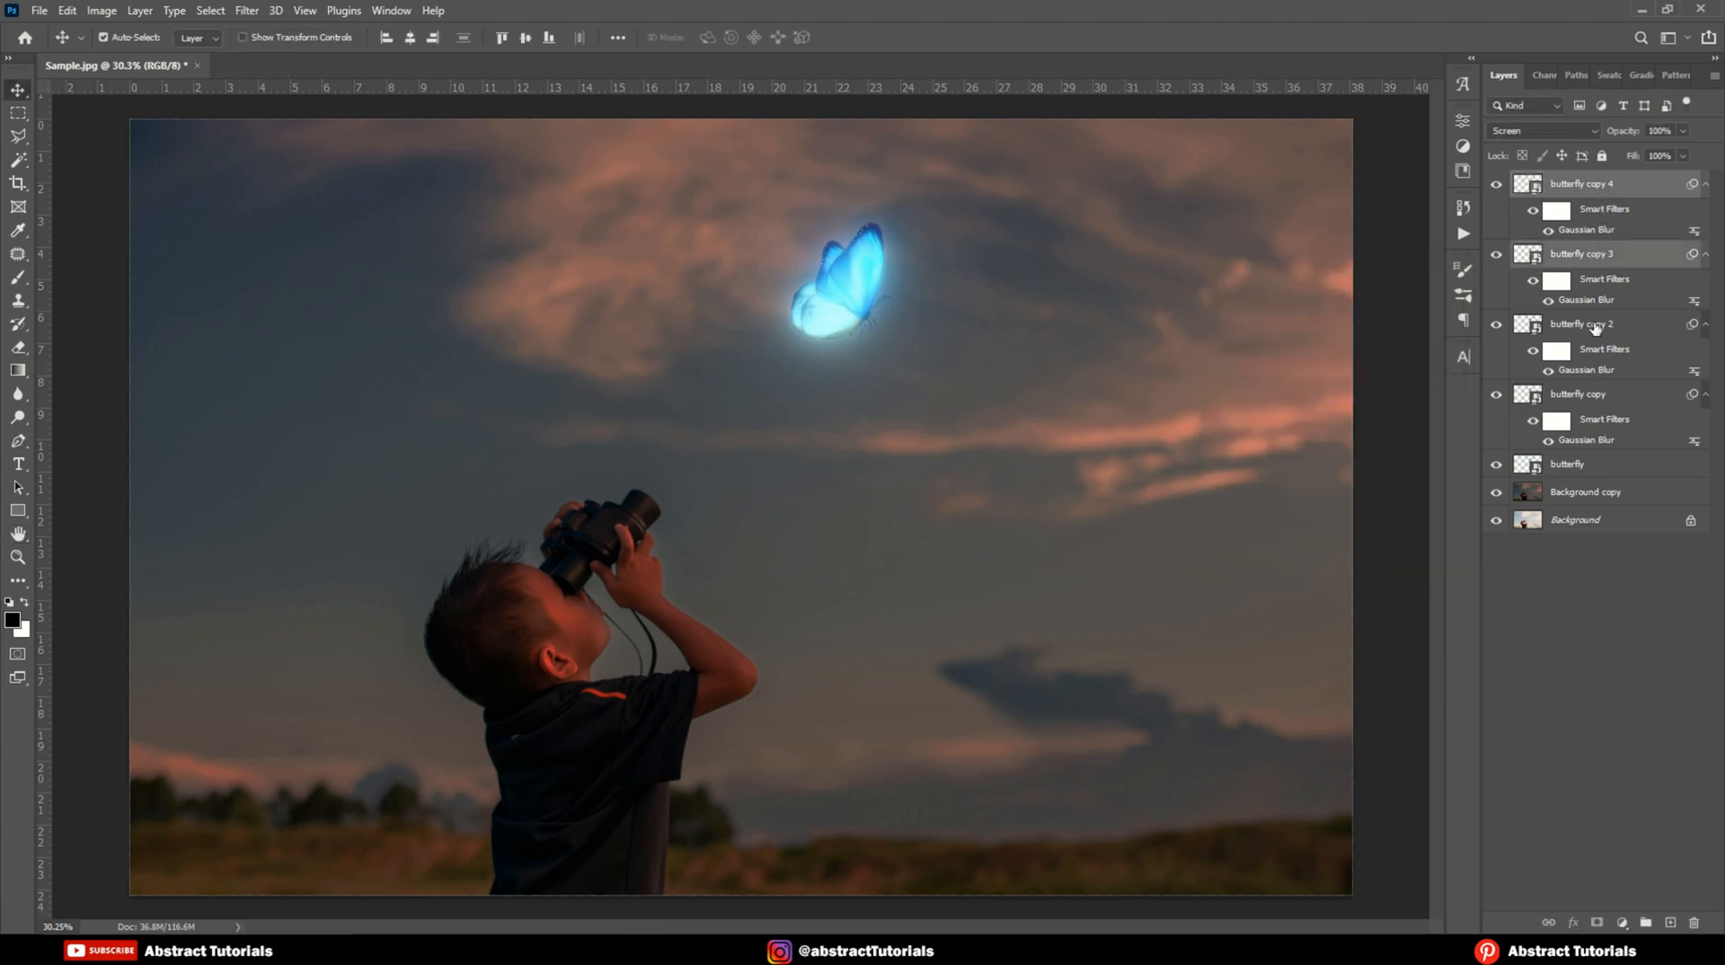
pyautogui.keyDown('ctrl'); pyautogui.click(1595, 327); pyautogui.keyUp('ctrl')
pyautogui.keyDown('ctrl'); pyautogui.click(1554, 392); pyautogui.keyUp('ctrl')
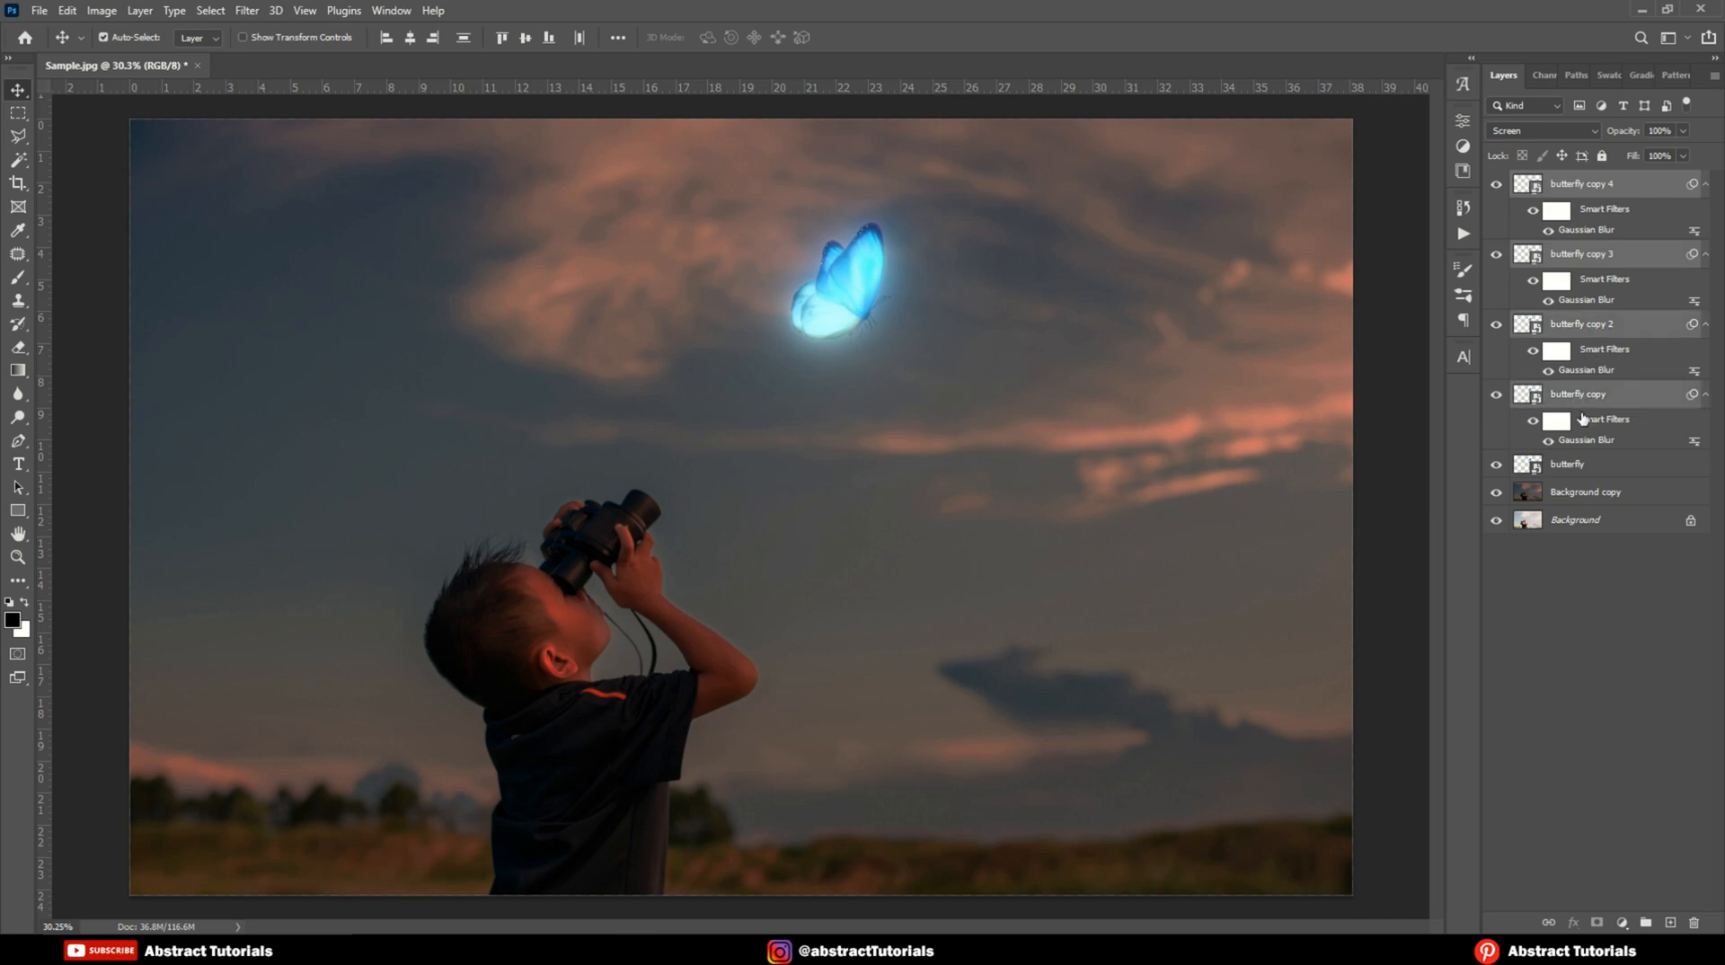
pyautogui.keyDown('ctrl'); pyautogui.click(1588, 467); pyautogui.keyUp('ctrl')
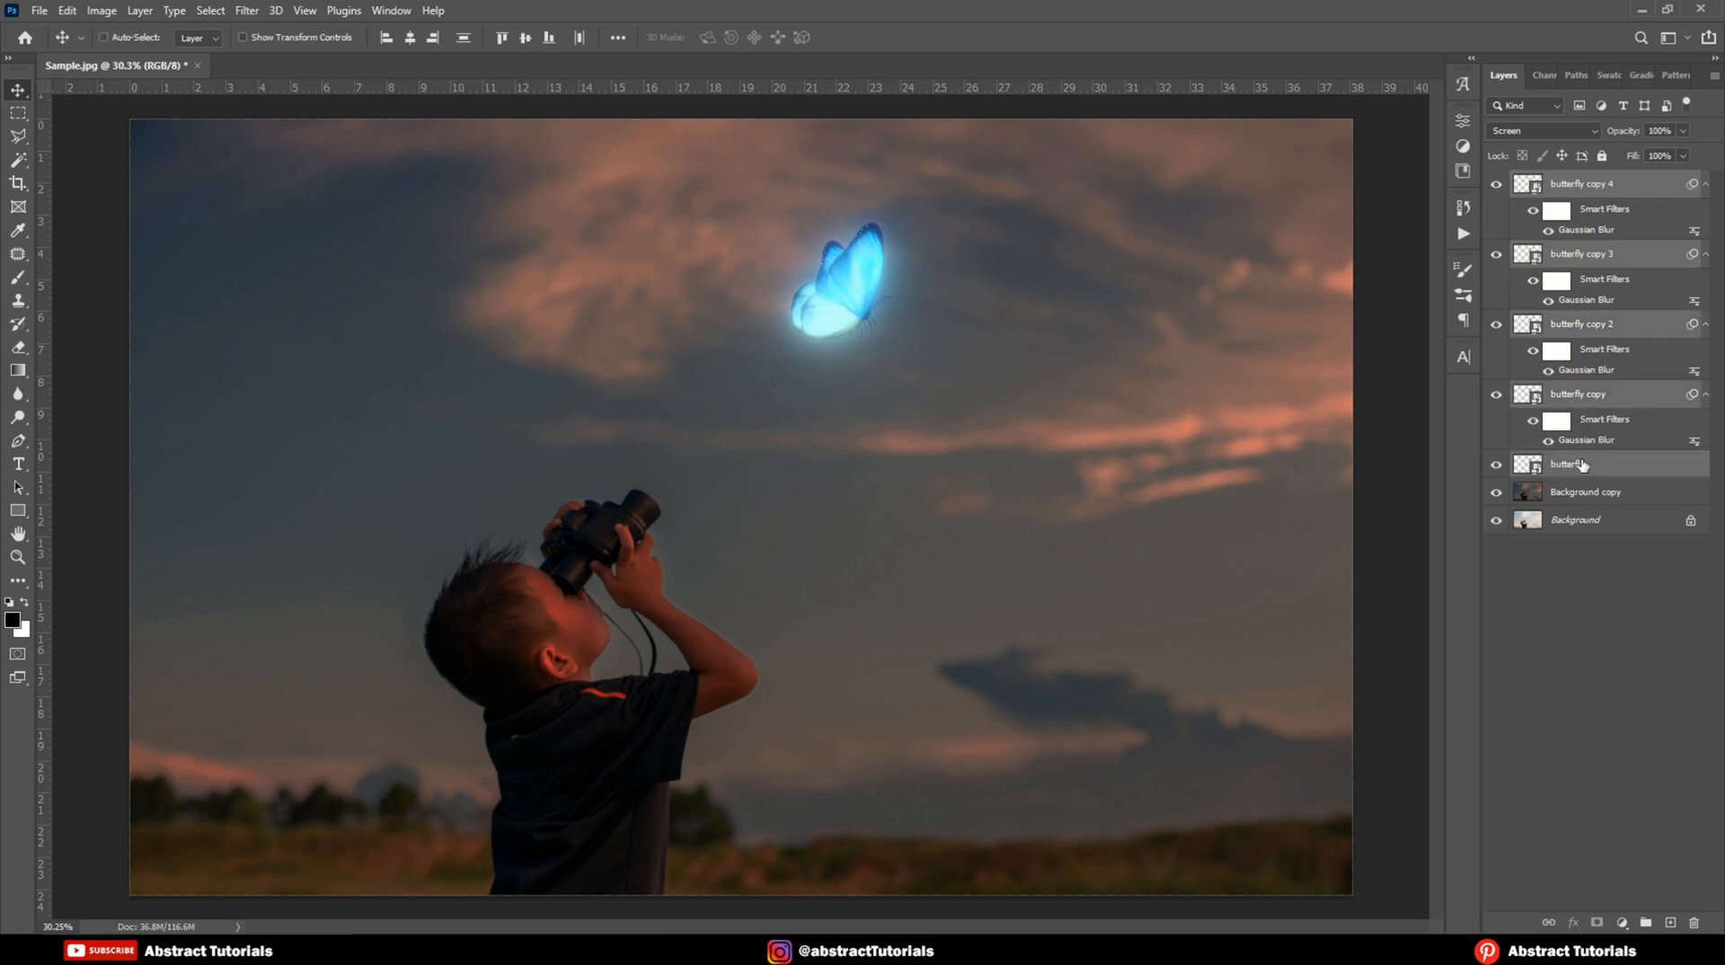
pyautogui.moveTo(1574, 465); pyautogui.dragTo(1647, 924)
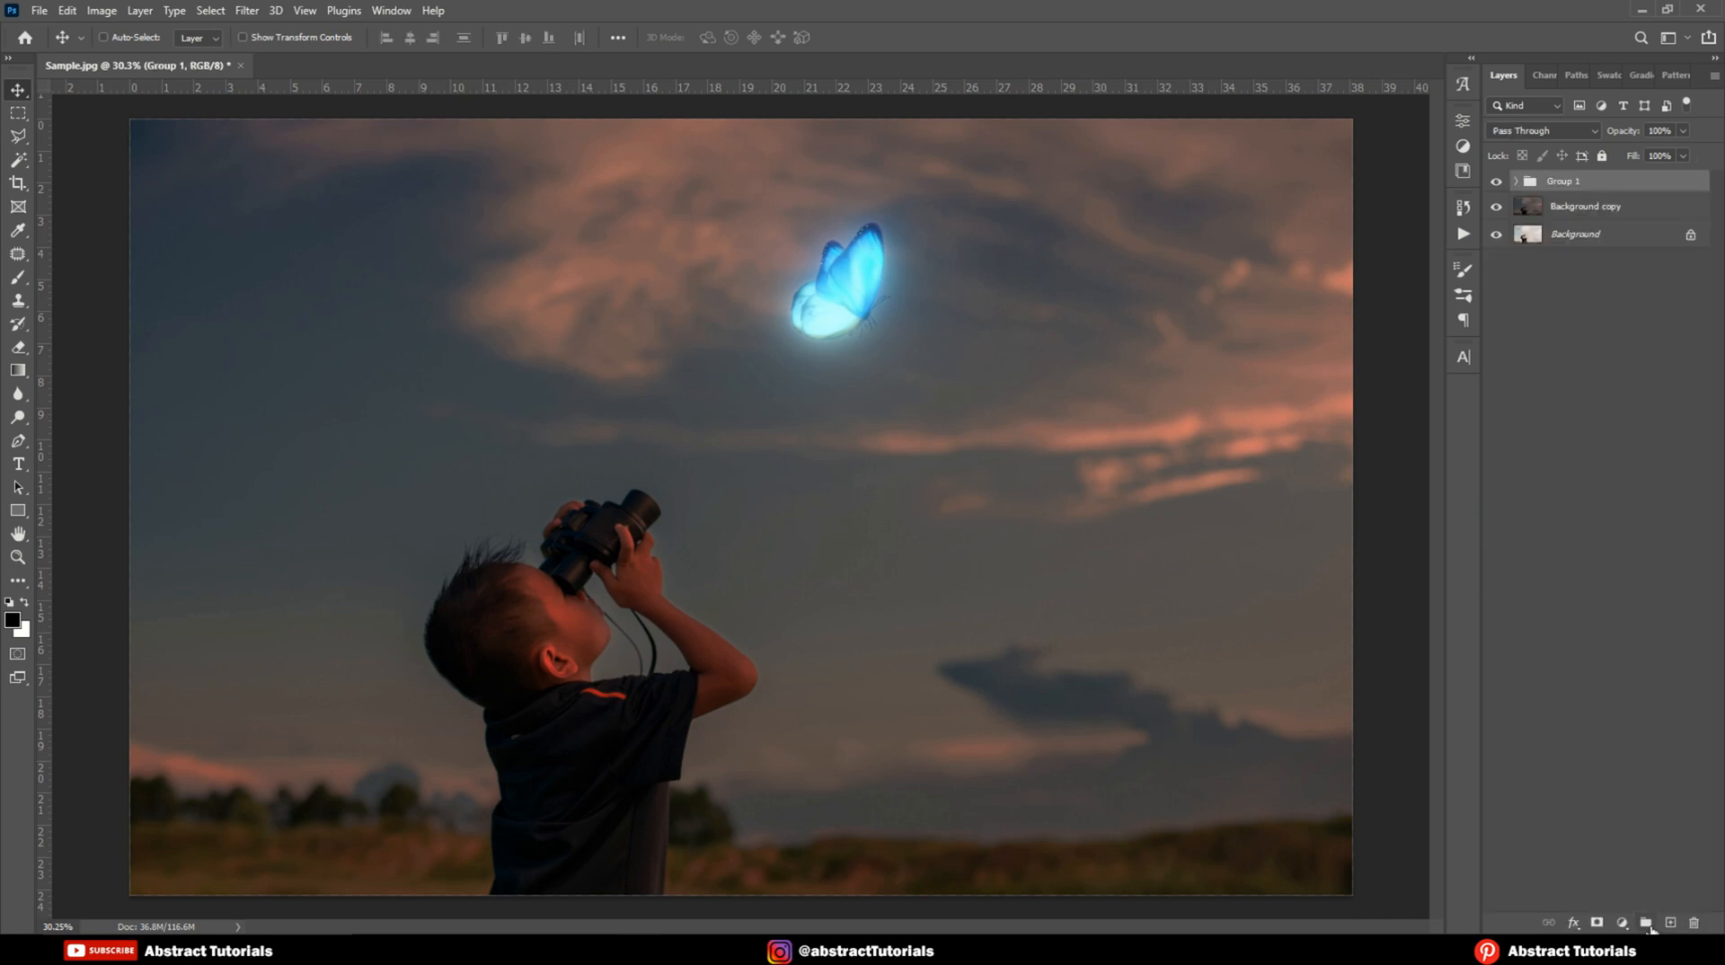
# Step: Open Lighting Effects on the Background copy layer with the Flashlight preset, centre the light on the boy's hands, and set intensity to 57
pyautogui.click(1564, 217)
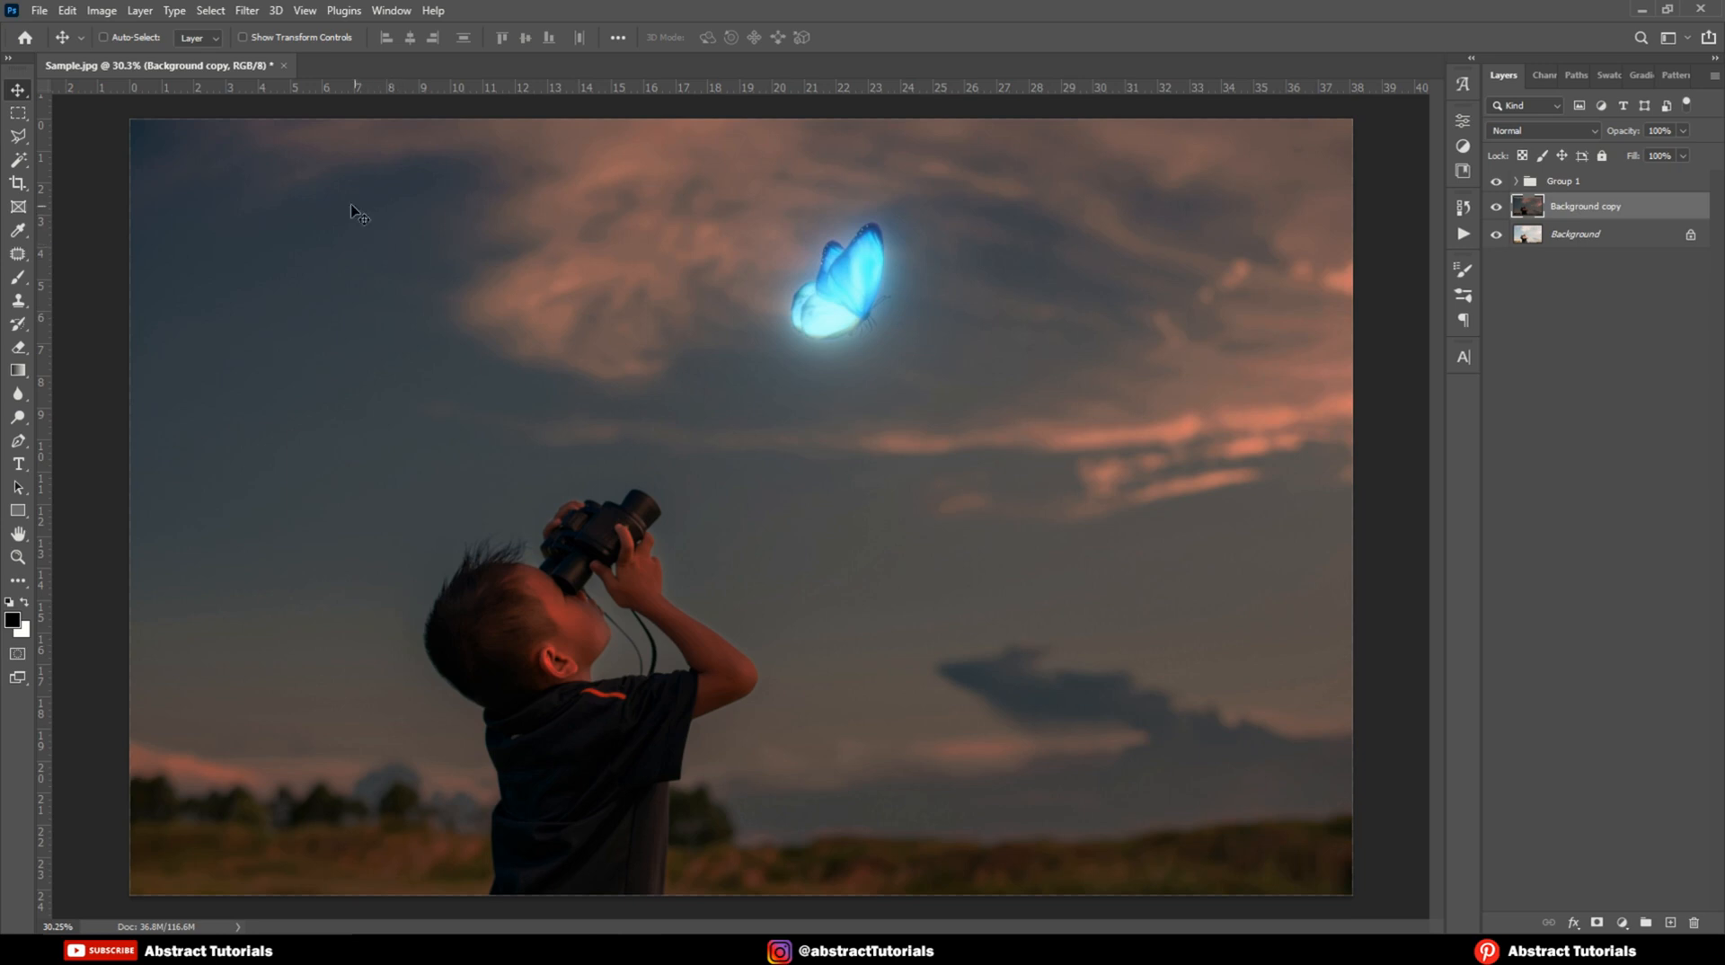
pyautogui.click(244, 11)
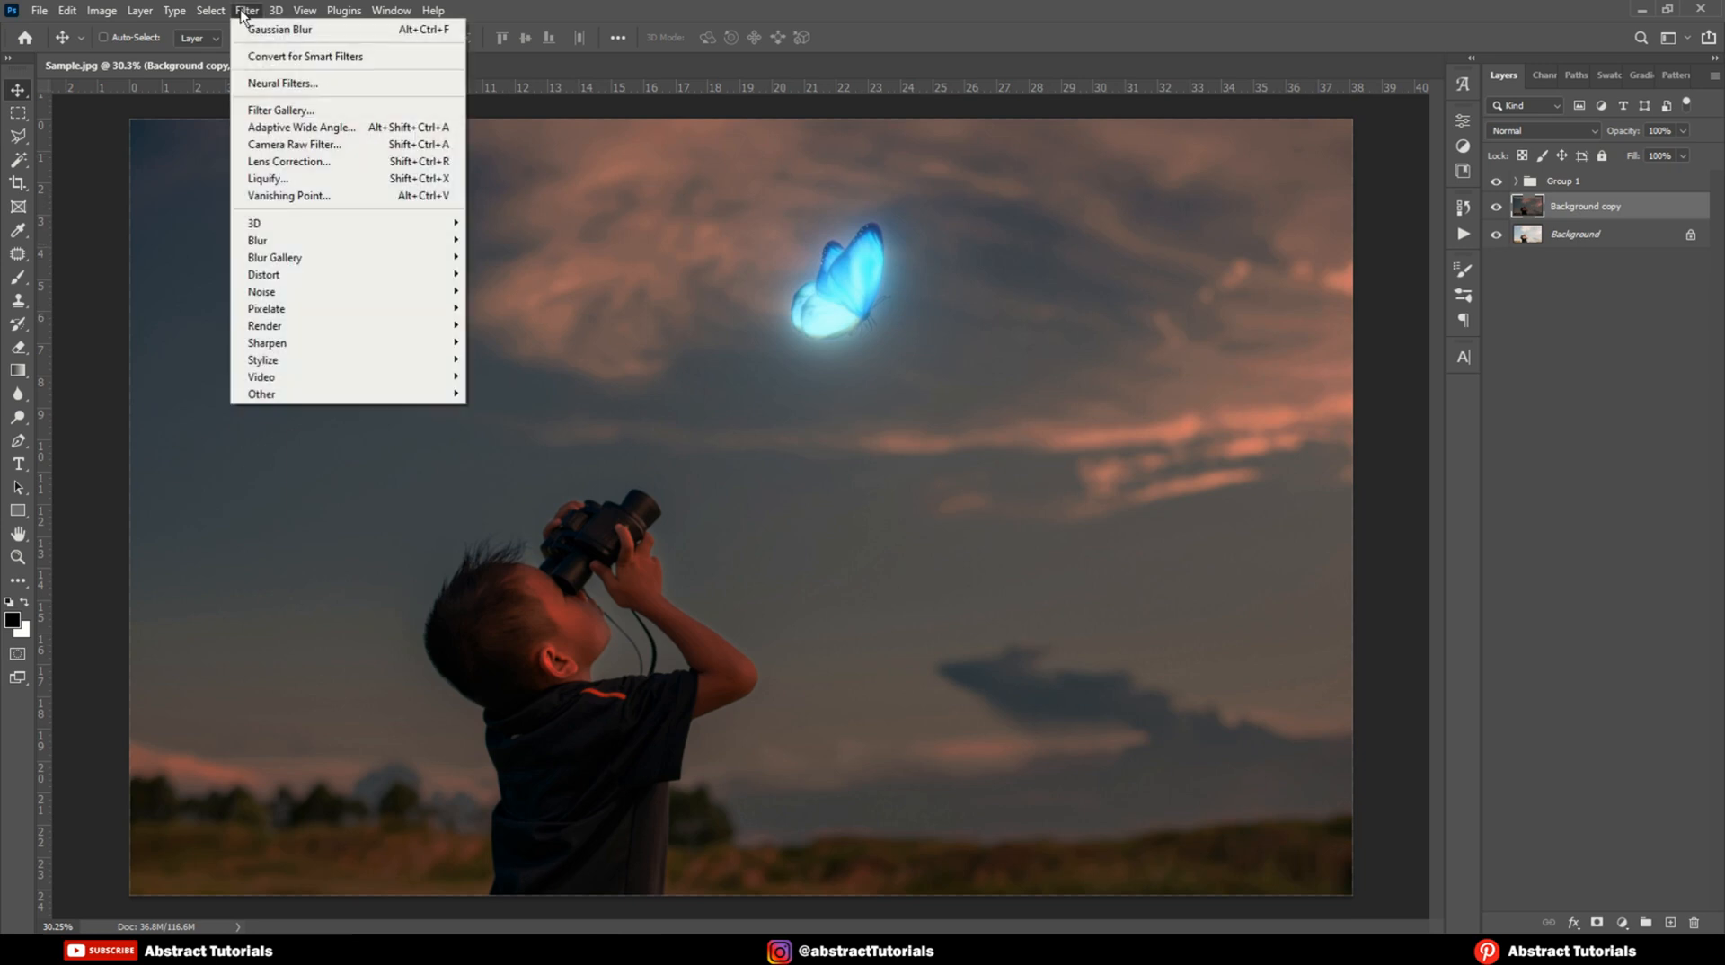
pyautogui.moveTo(267, 327)
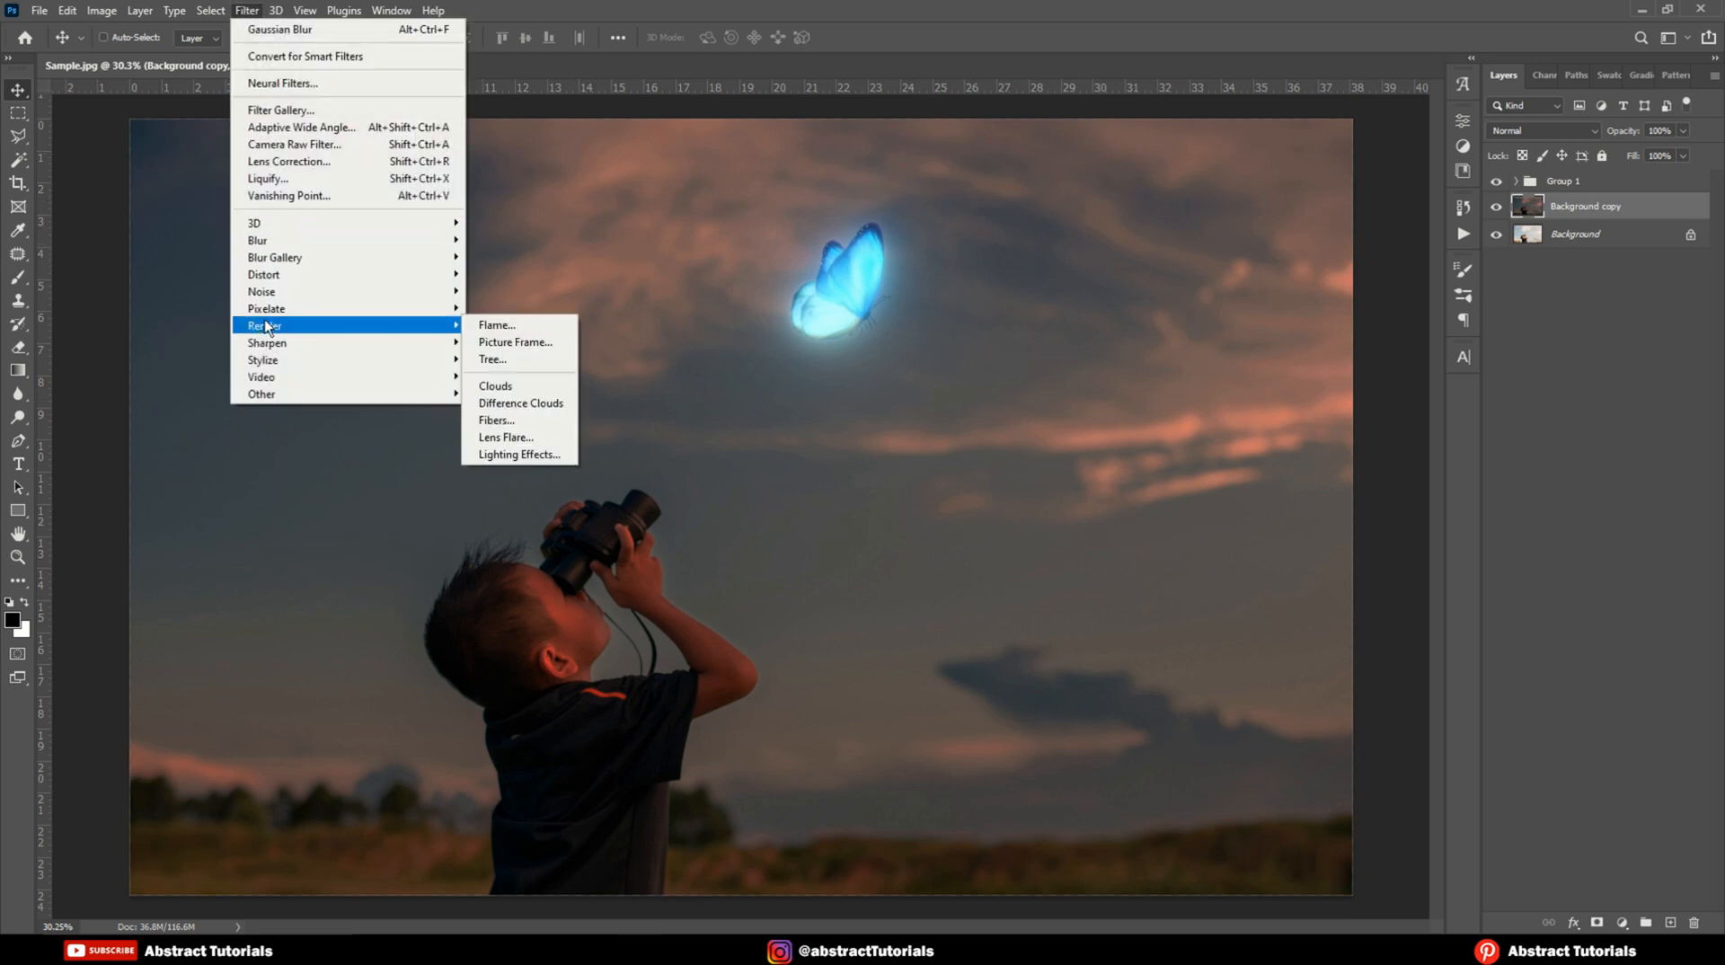
pyautogui.click(510, 455)
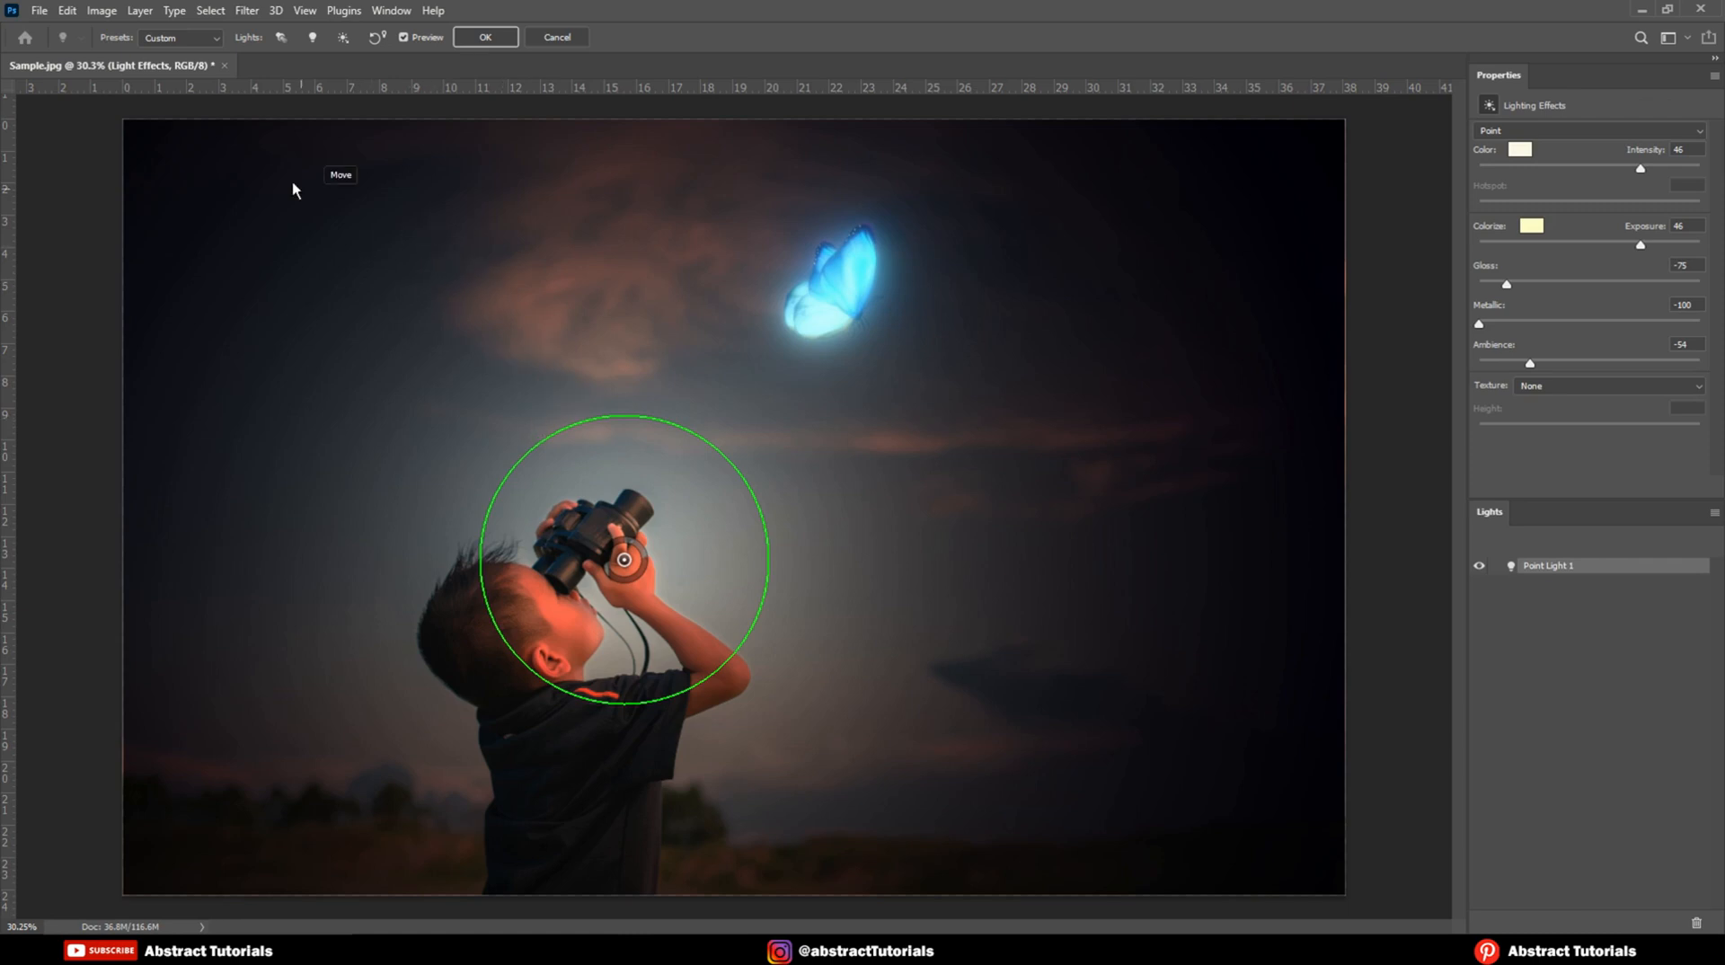
pyautogui.click(196, 38)
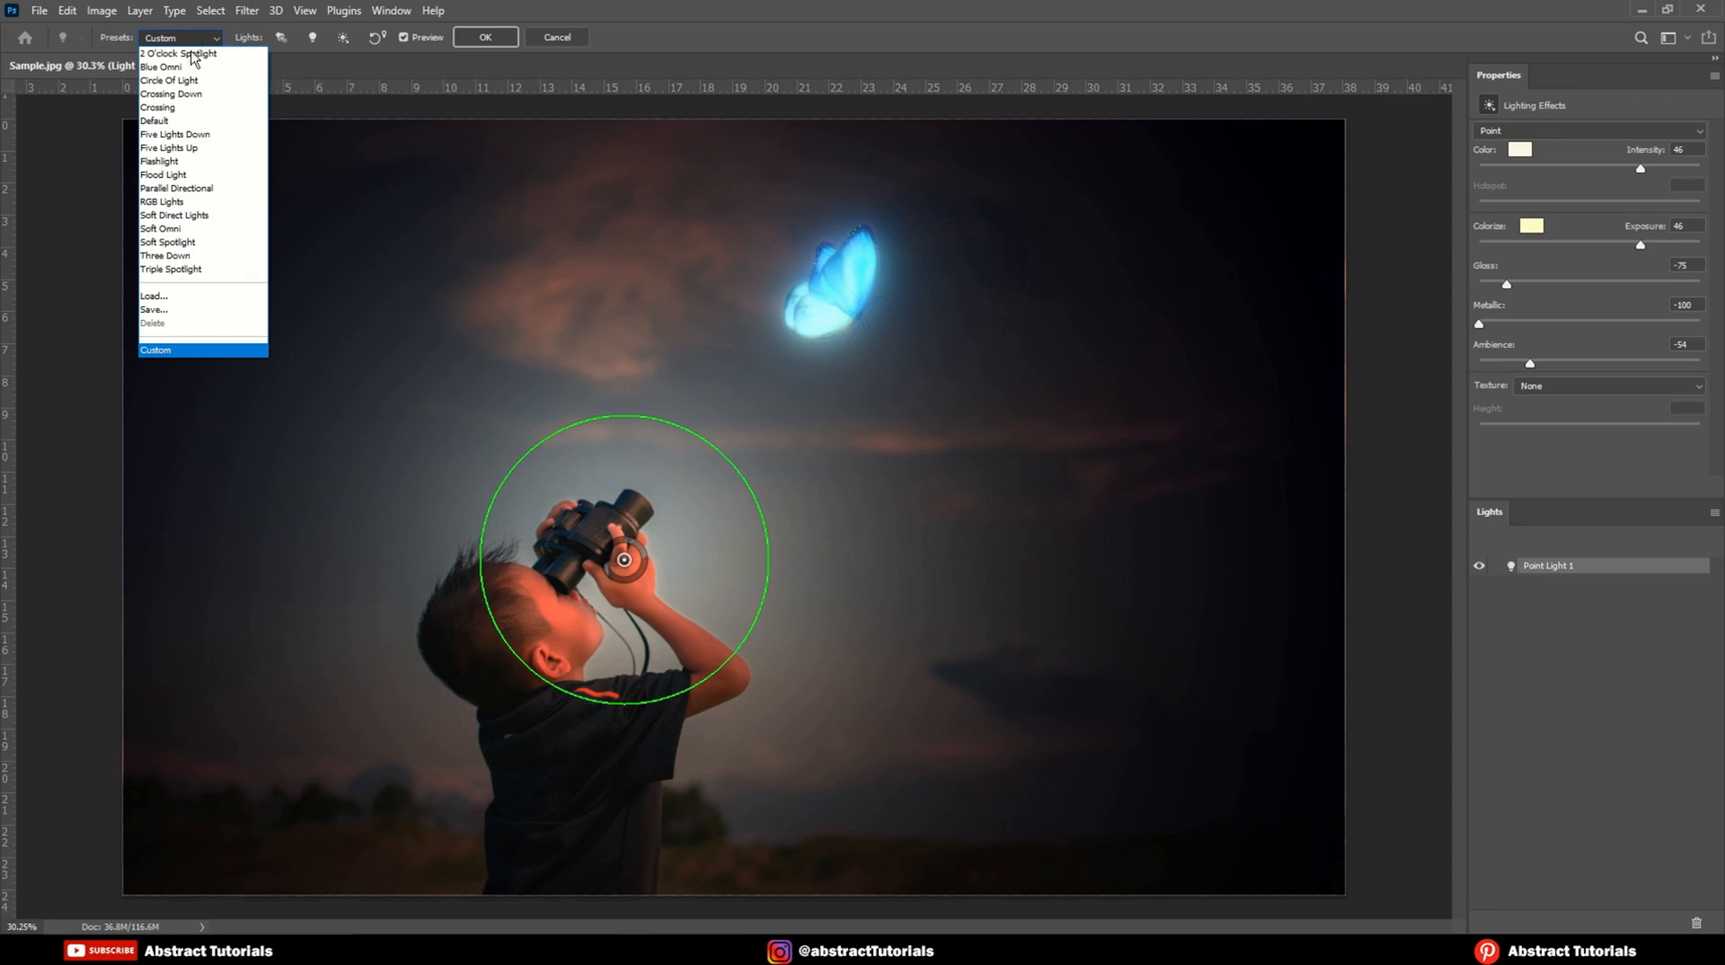
pyautogui.click(172, 163)
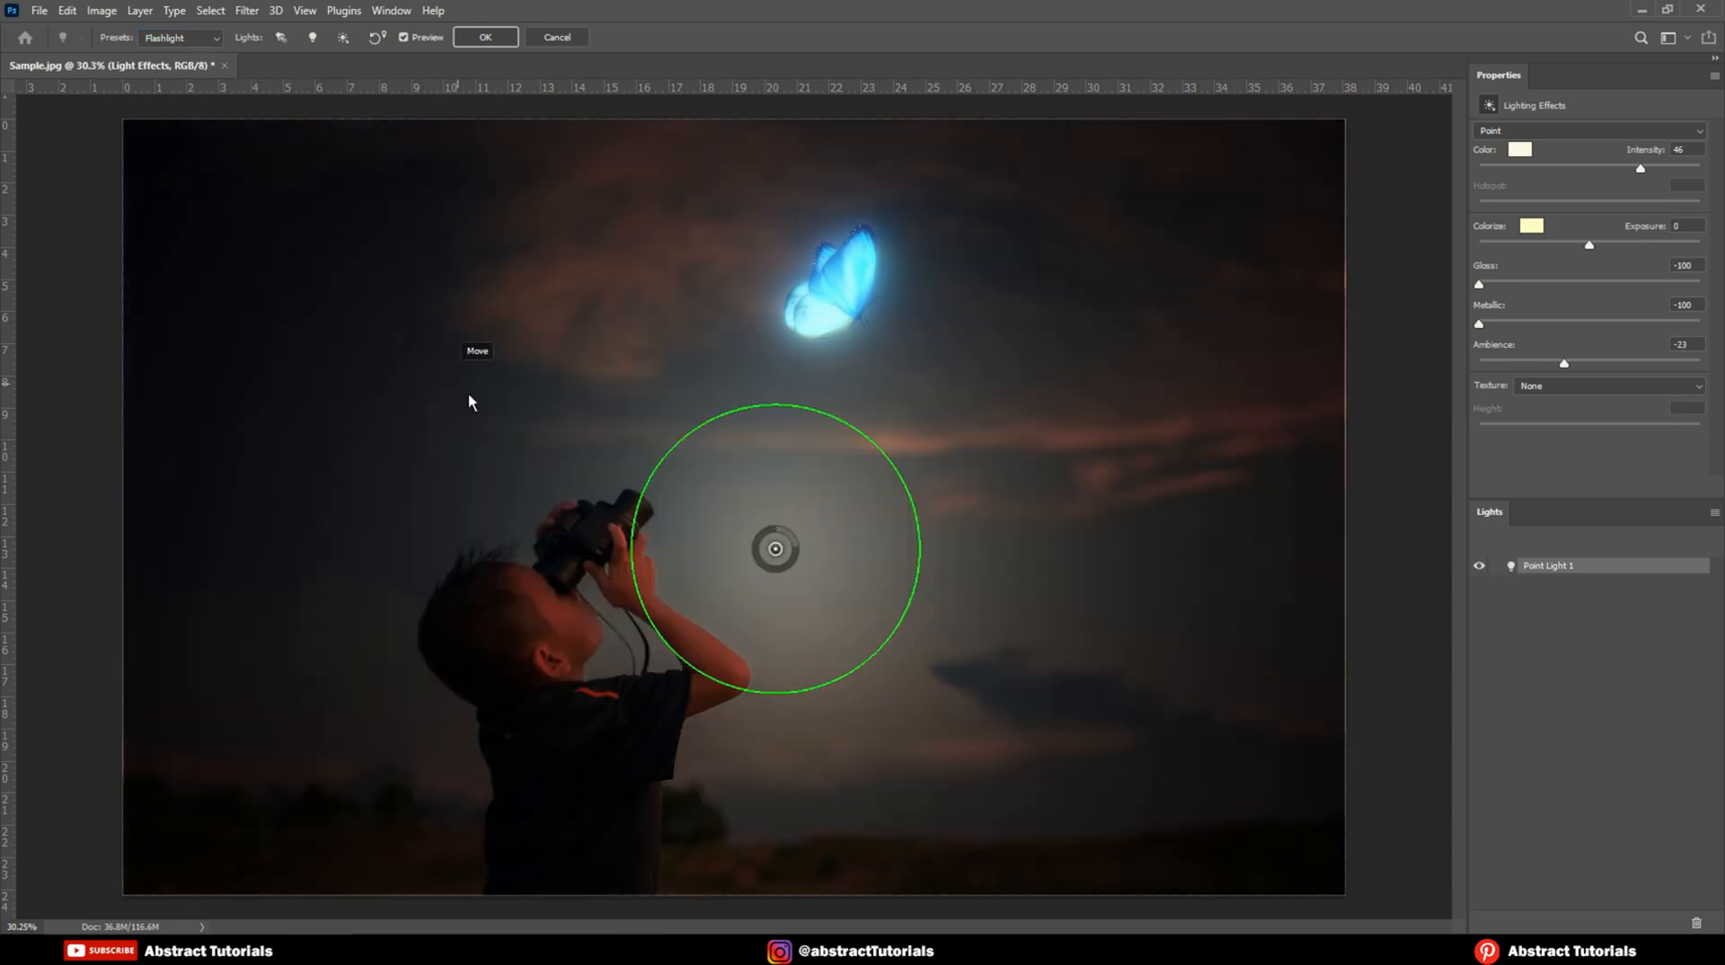
pyautogui.moveTo(725, 559); pyautogui.dragTo(647, 563)
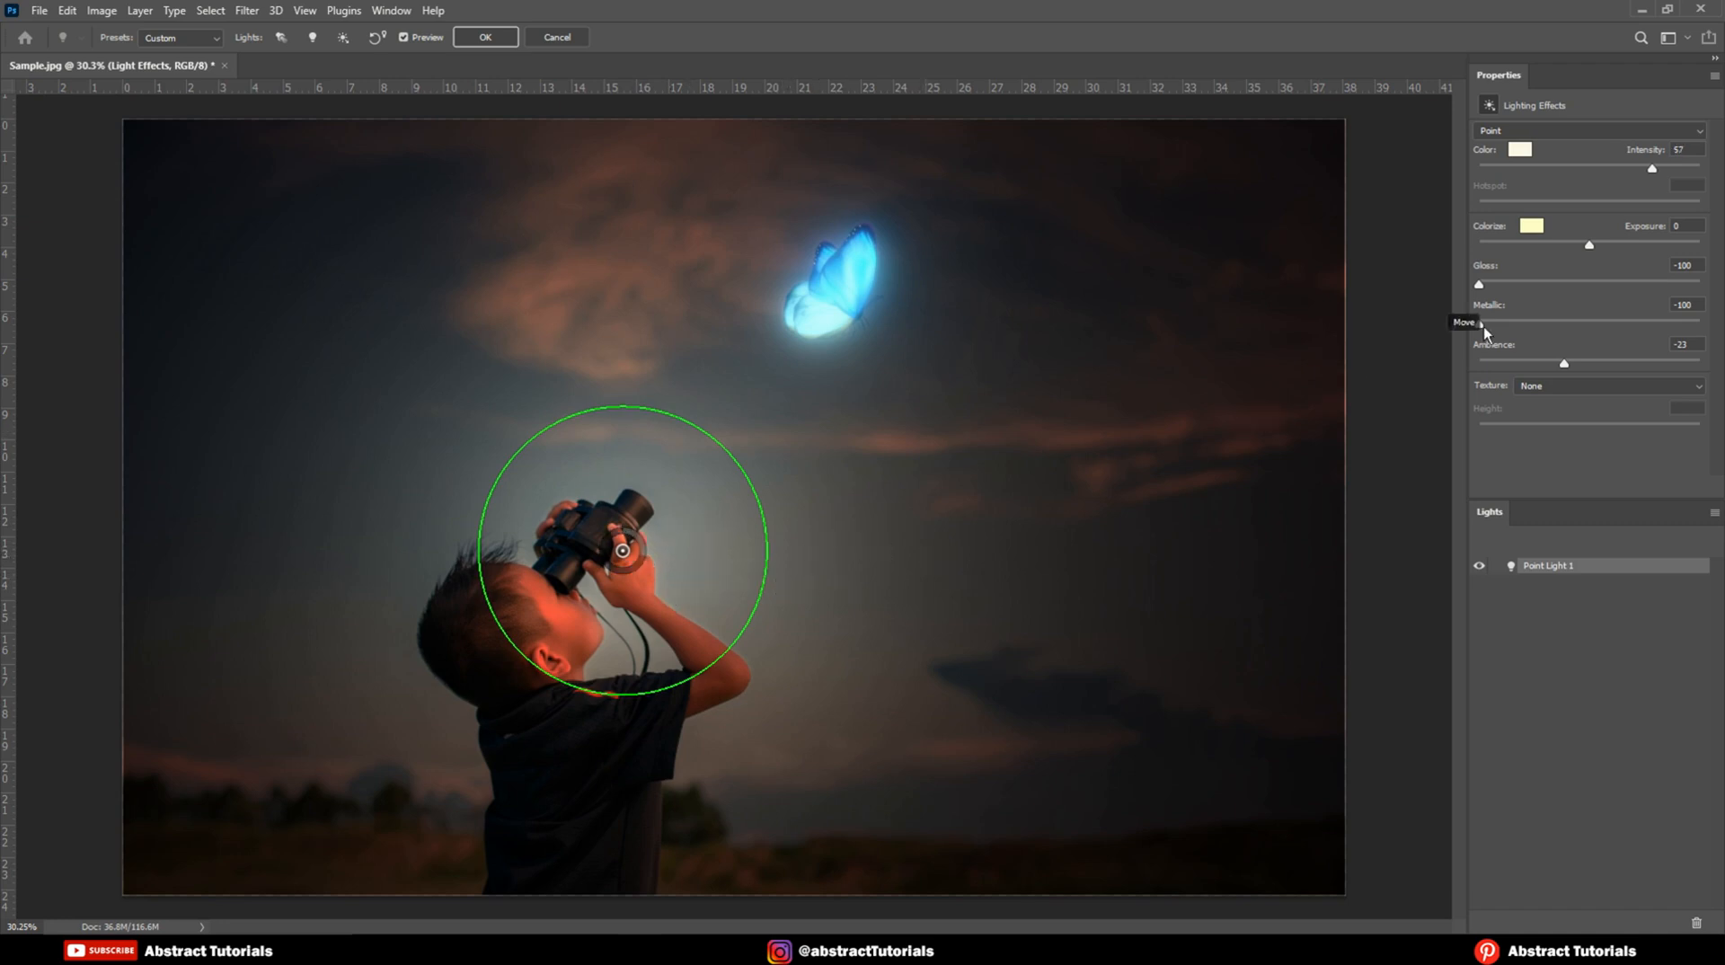
# Step: Set the light's Colorize colour to a deep blue, RGB 5, 80, 173
pyautogui.click(1531, 225)
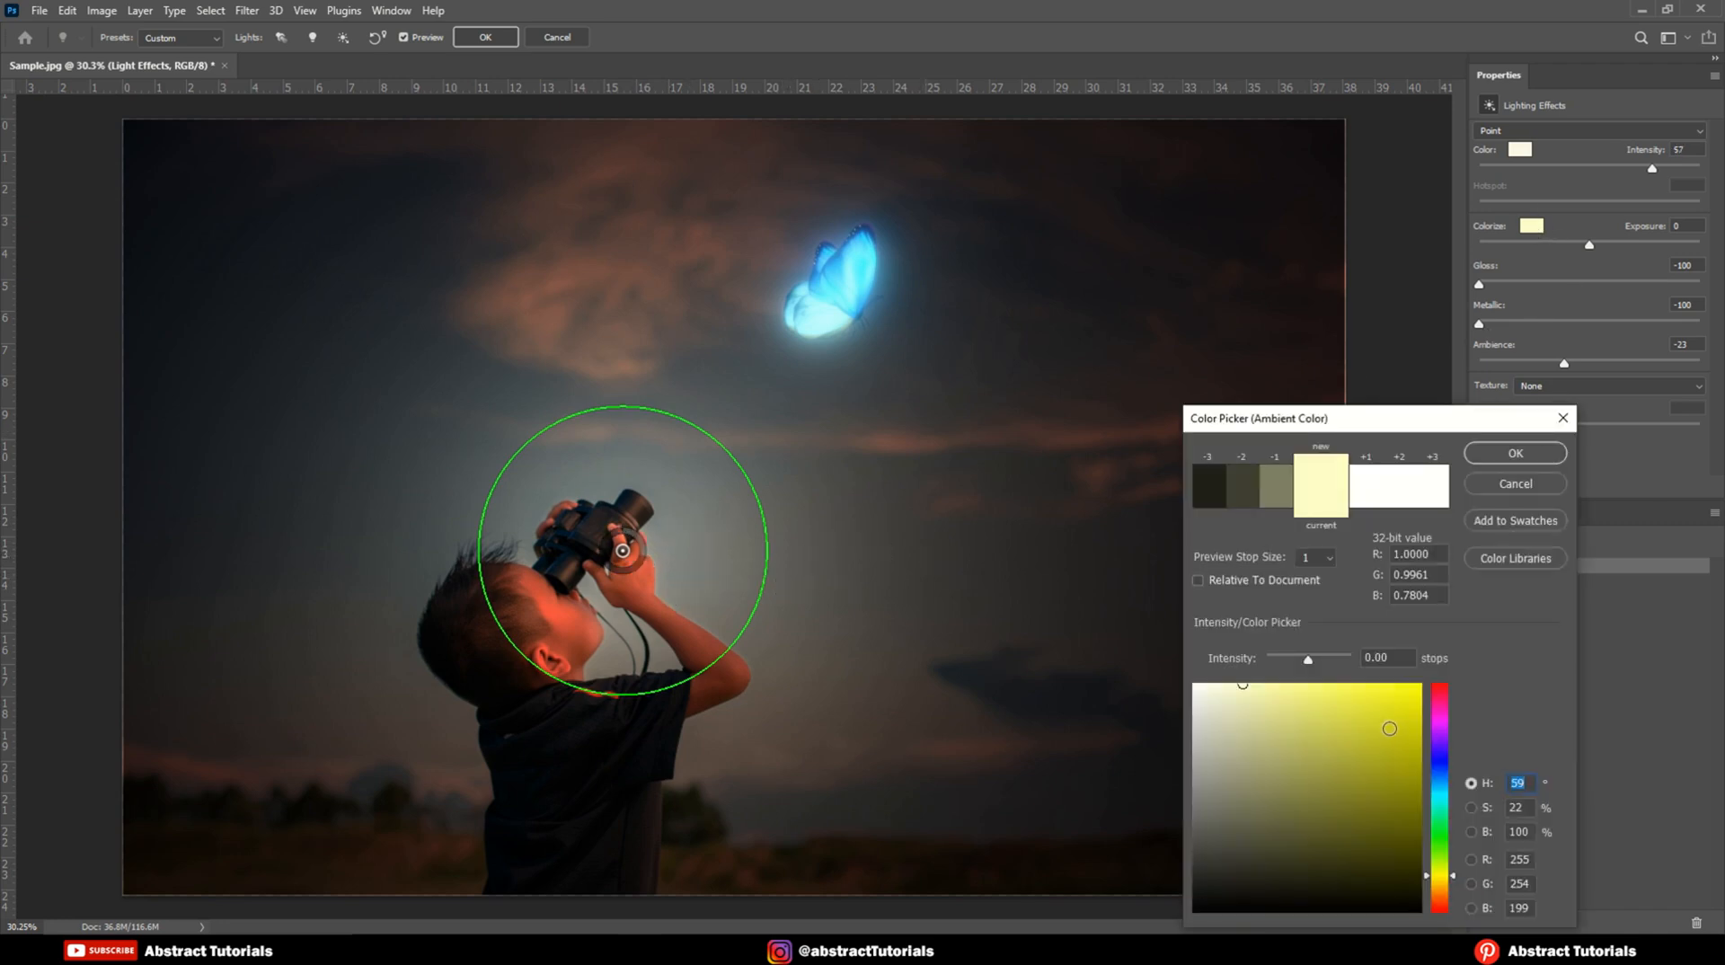
pyautogui.moveTo(1391, 730)
pyautogui.mouseDown()
pyautogui.moveTo(1408, 717)
pyautogui.moveTo(1399, 769)
pyautogui.mouseUp()
pyautogui.click(1331, 812)
pyautogui.moveTo(1443, 766); pyautogui.dragTo(1432, 767)
pyautogui.click(1419, 761)
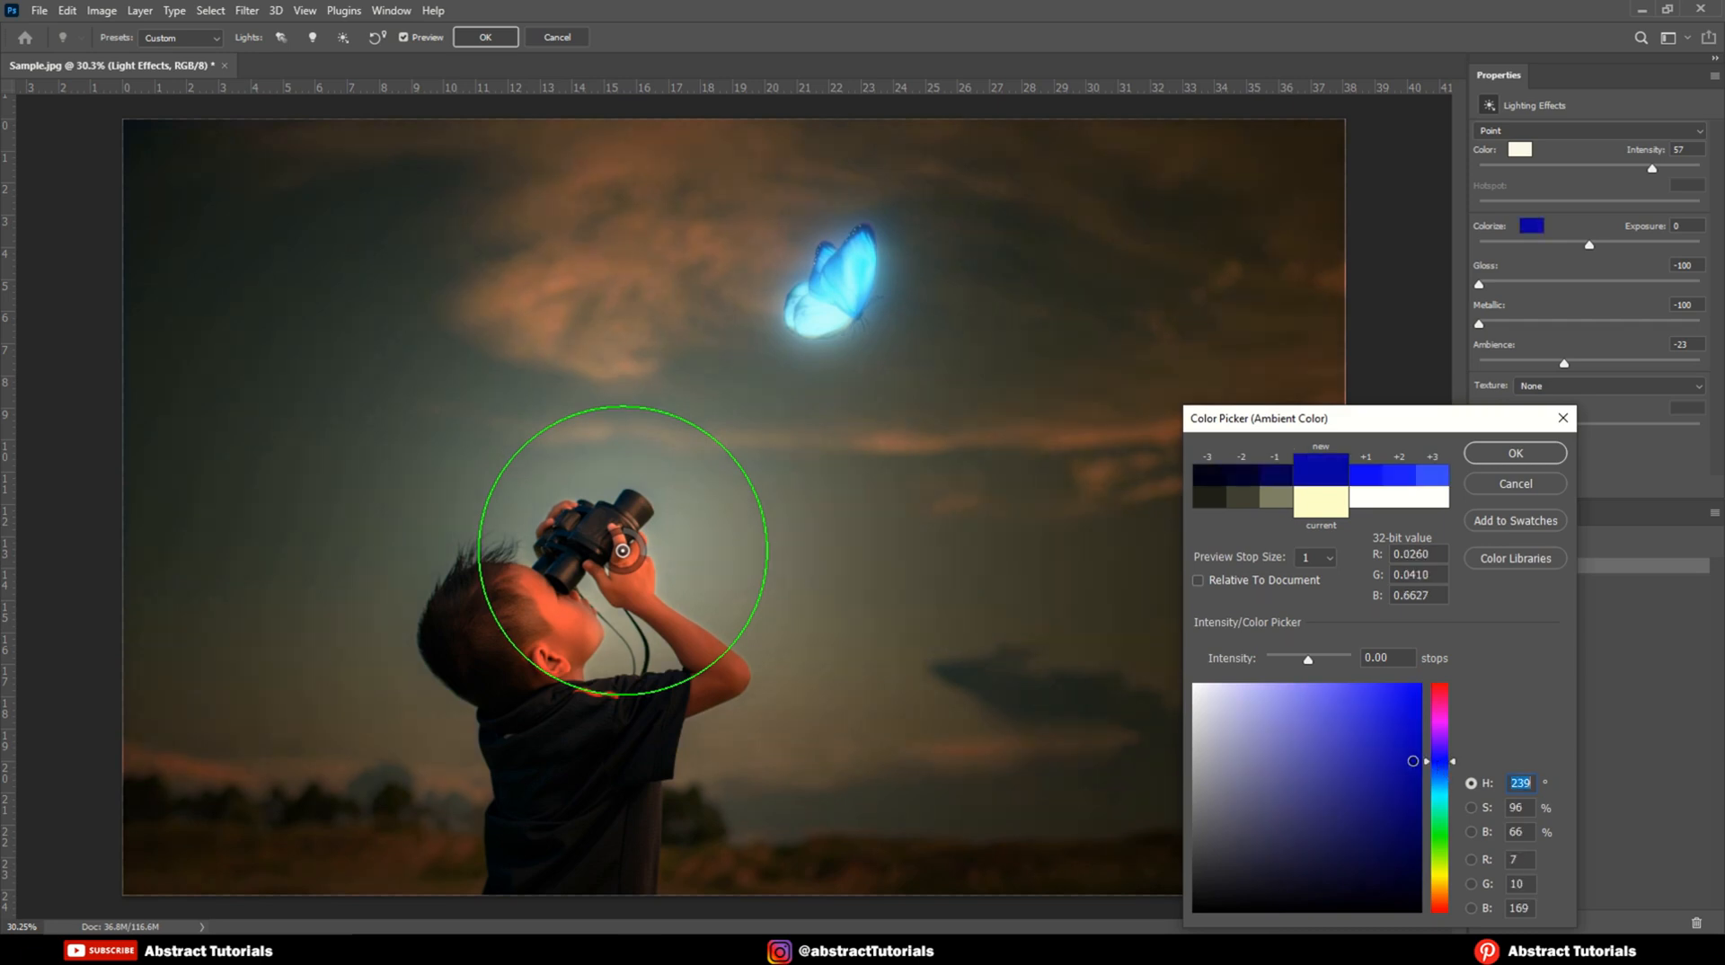
pyautogui.click(864, 276)
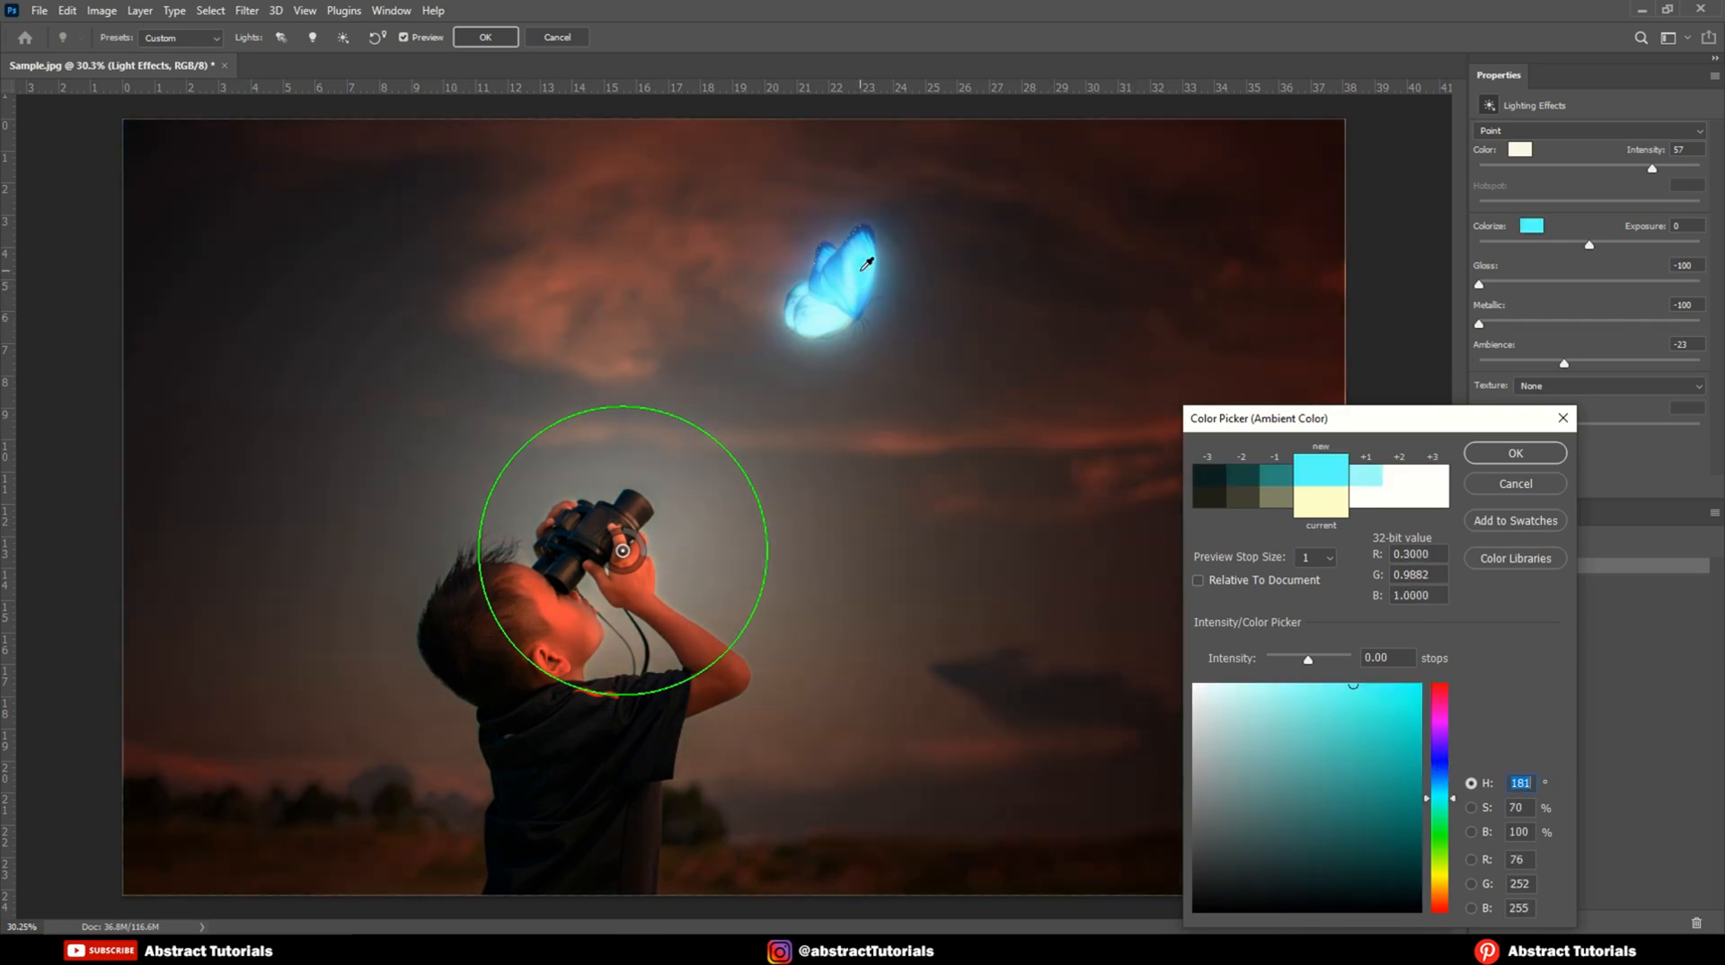
pyautogui.click(855, 231)
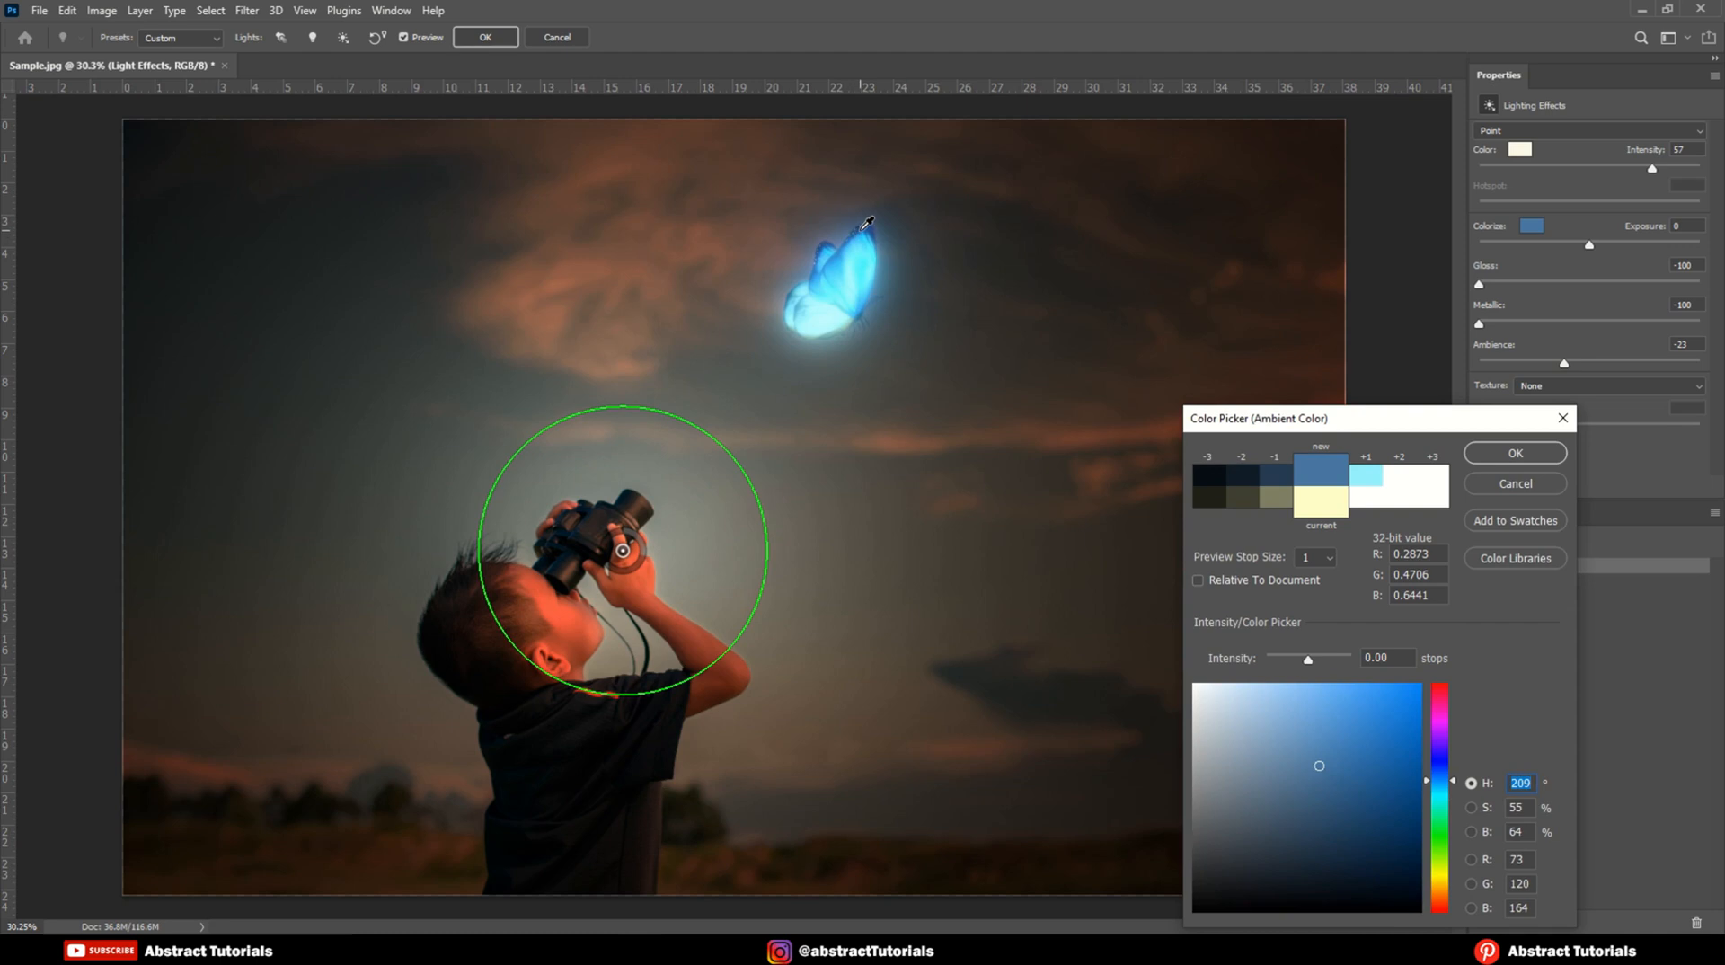
pyautogui.click(864, 225)
pyautogui.click(882, 222)
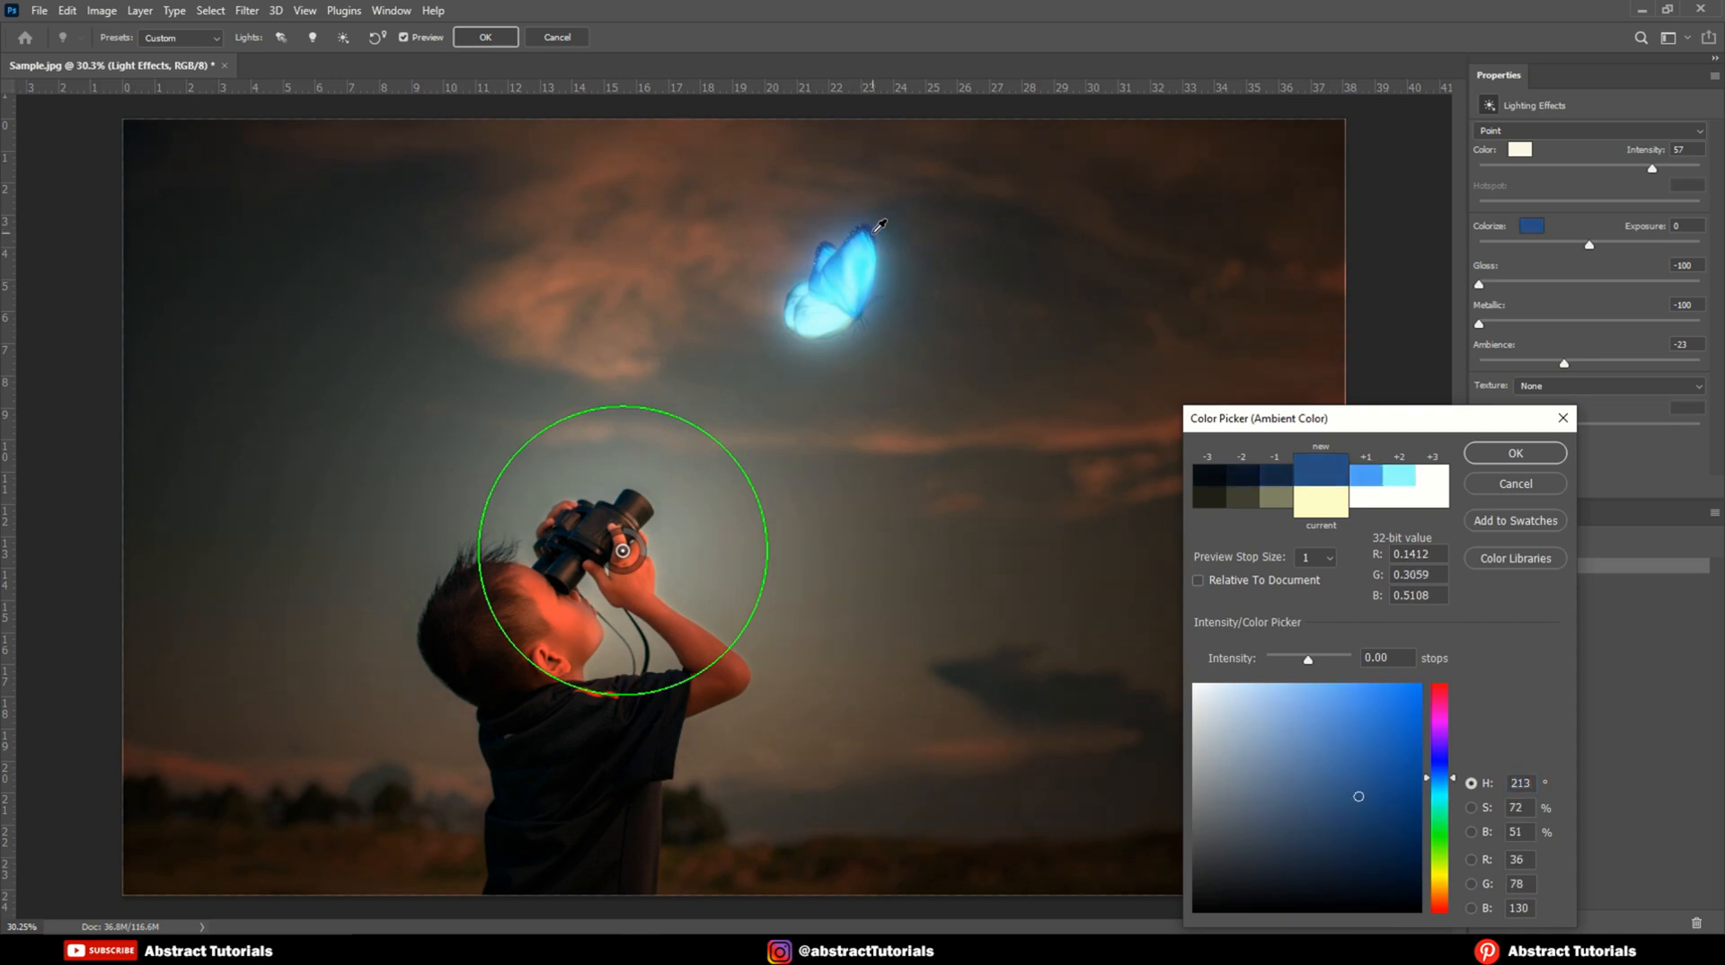
pyautogui.click(1414, 757)
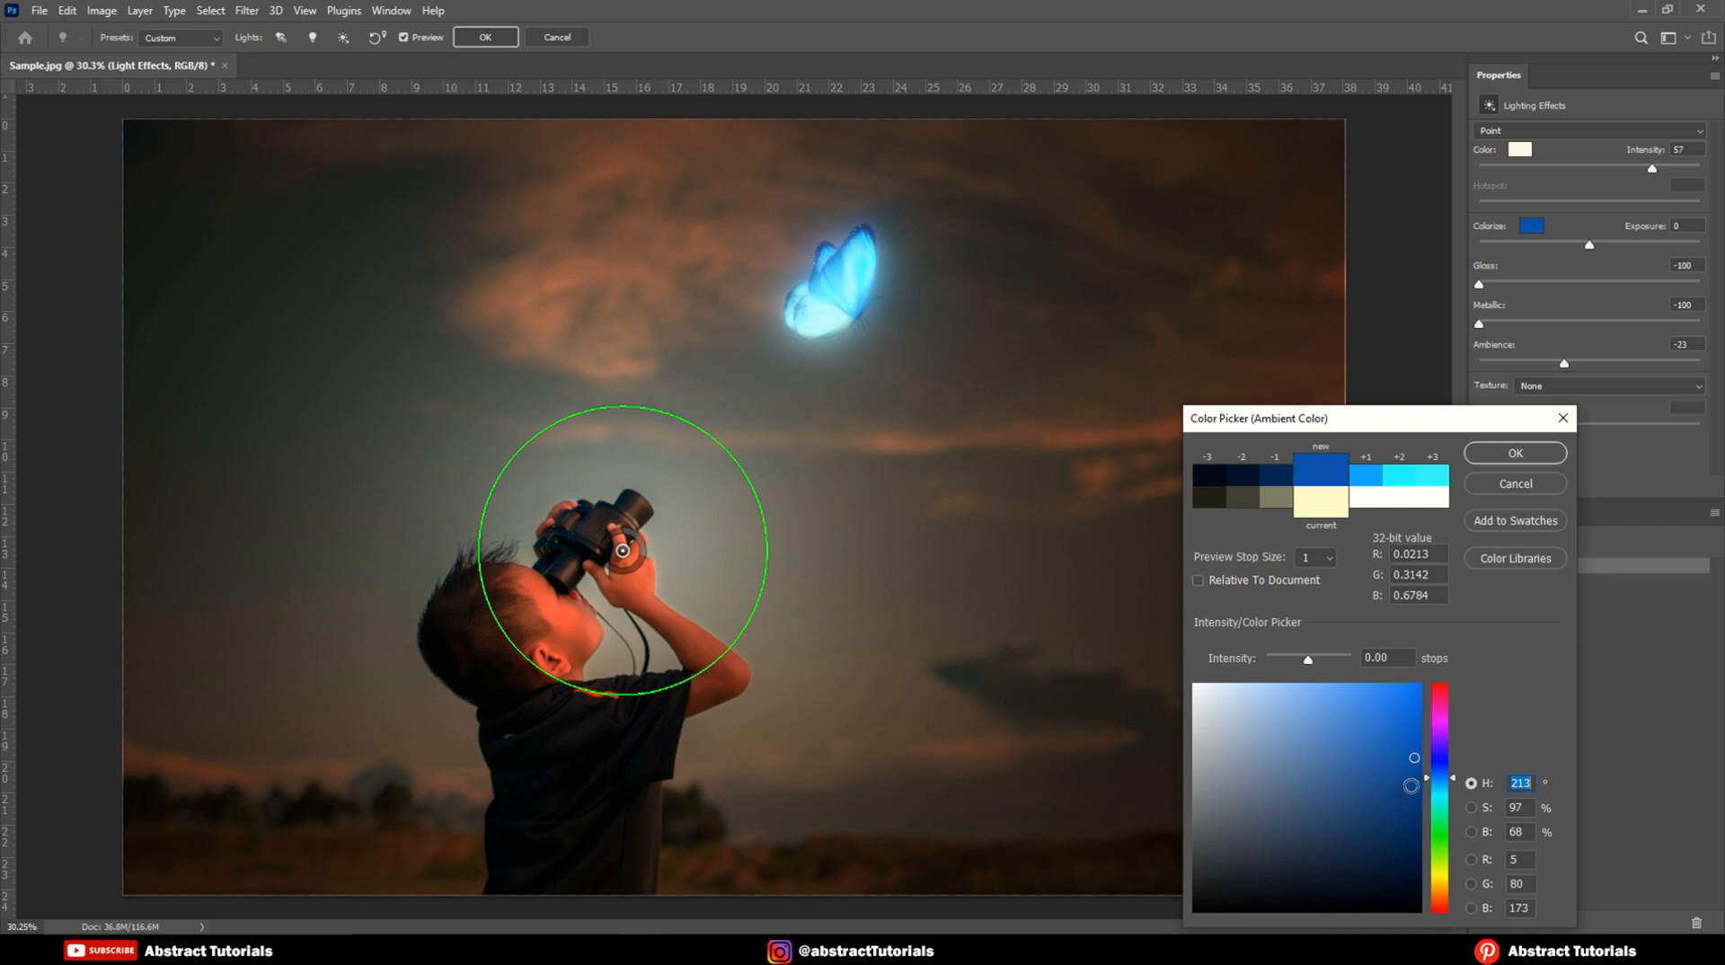
pyautogui.click(1516, 453)
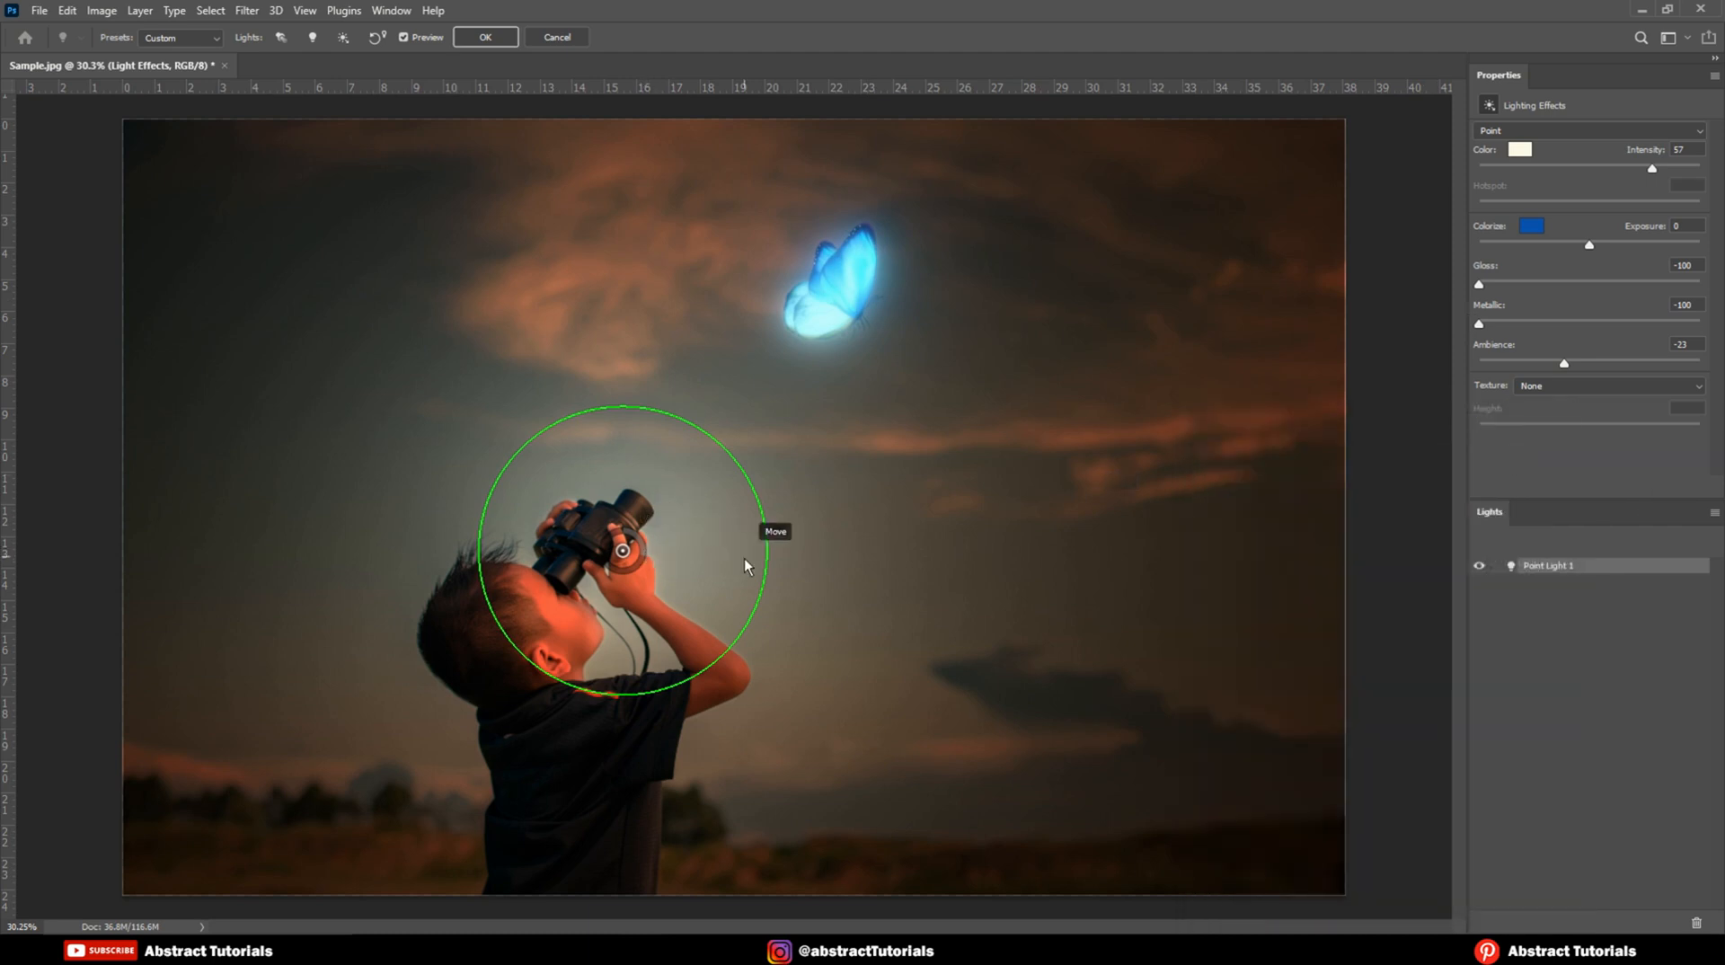
# Step: Lower the light's exposure to -19 and ambience to -28, keeping gloss at -100
pyautogui.moveTo(1590, 251); pyautogui.dragTo(1570, 252)
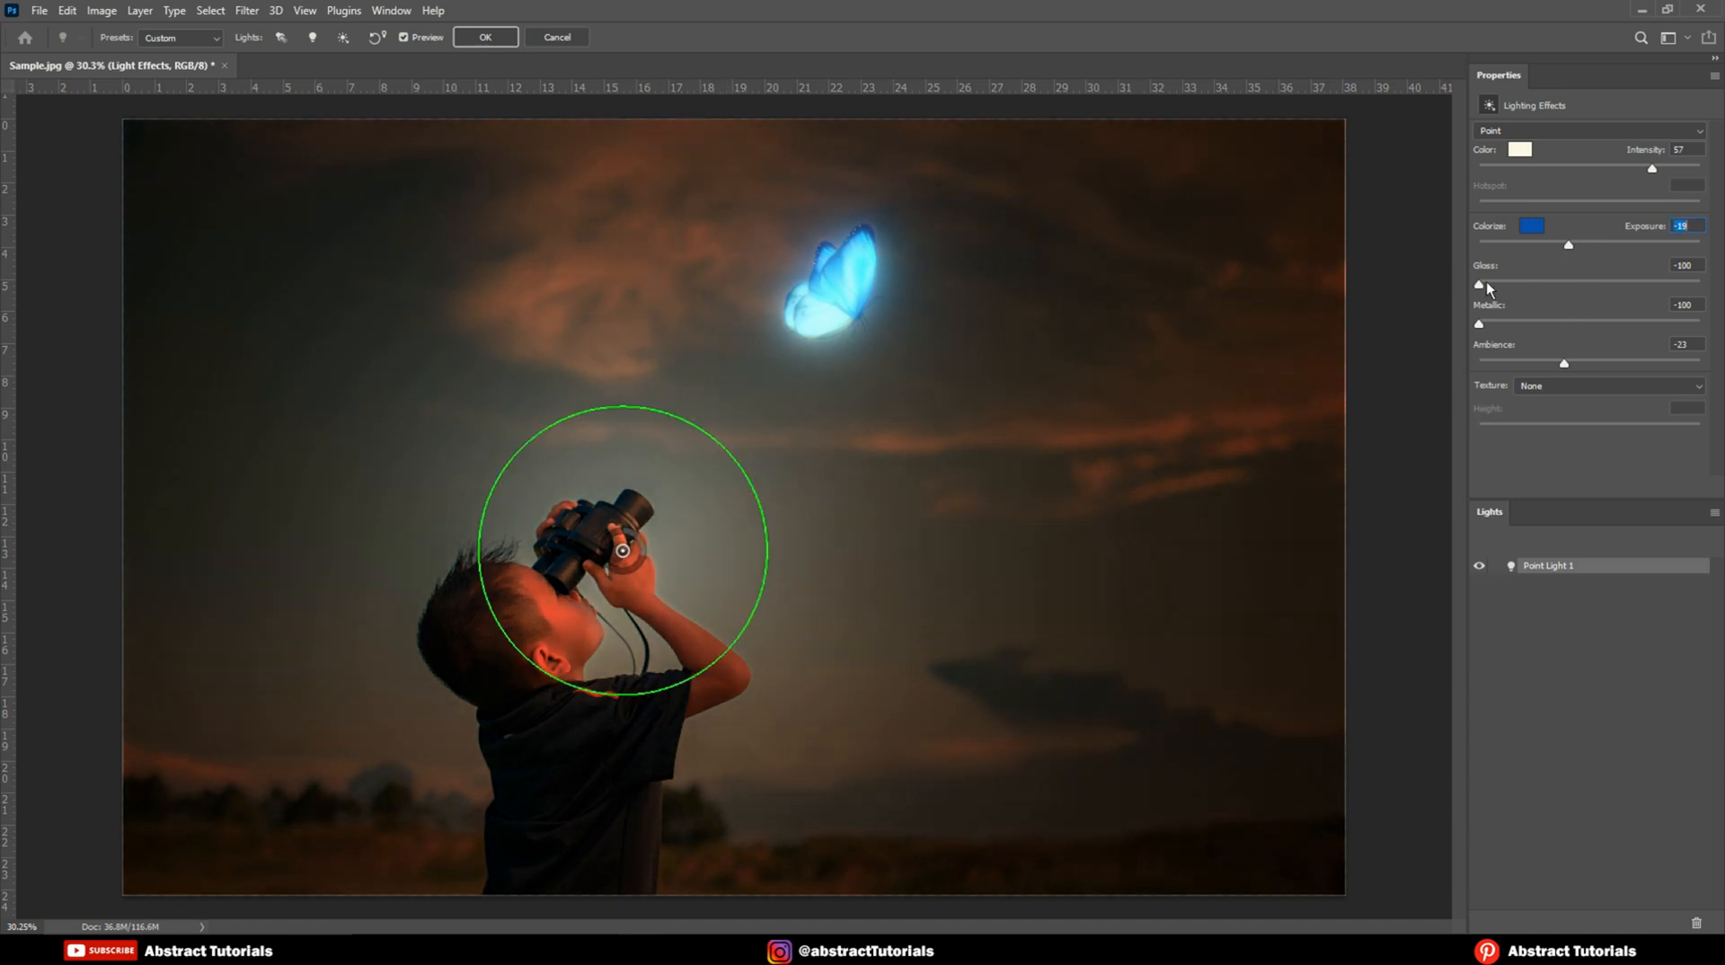
pyautogui.moveTo(1478, 284)
pyautogui.mouseDown()
pyautogui.moveTo(1503, 286)
pyautogui.moveTo(1478, 296)
pyautogui.mouseUp()
pyautogui.moveTo(1565, 370)
pyautogui.mouseDown()
pyautogui.moveTo(1534, 370)
pyautogui.moveTo(1560, 370)
pyautogui.mouseUp()
# Step: Sample a bright blue from the butterfly's wing as the light colour, RGB 80, 212, 254, and apply the lighting effect
pyautogui.click(1530, 149)
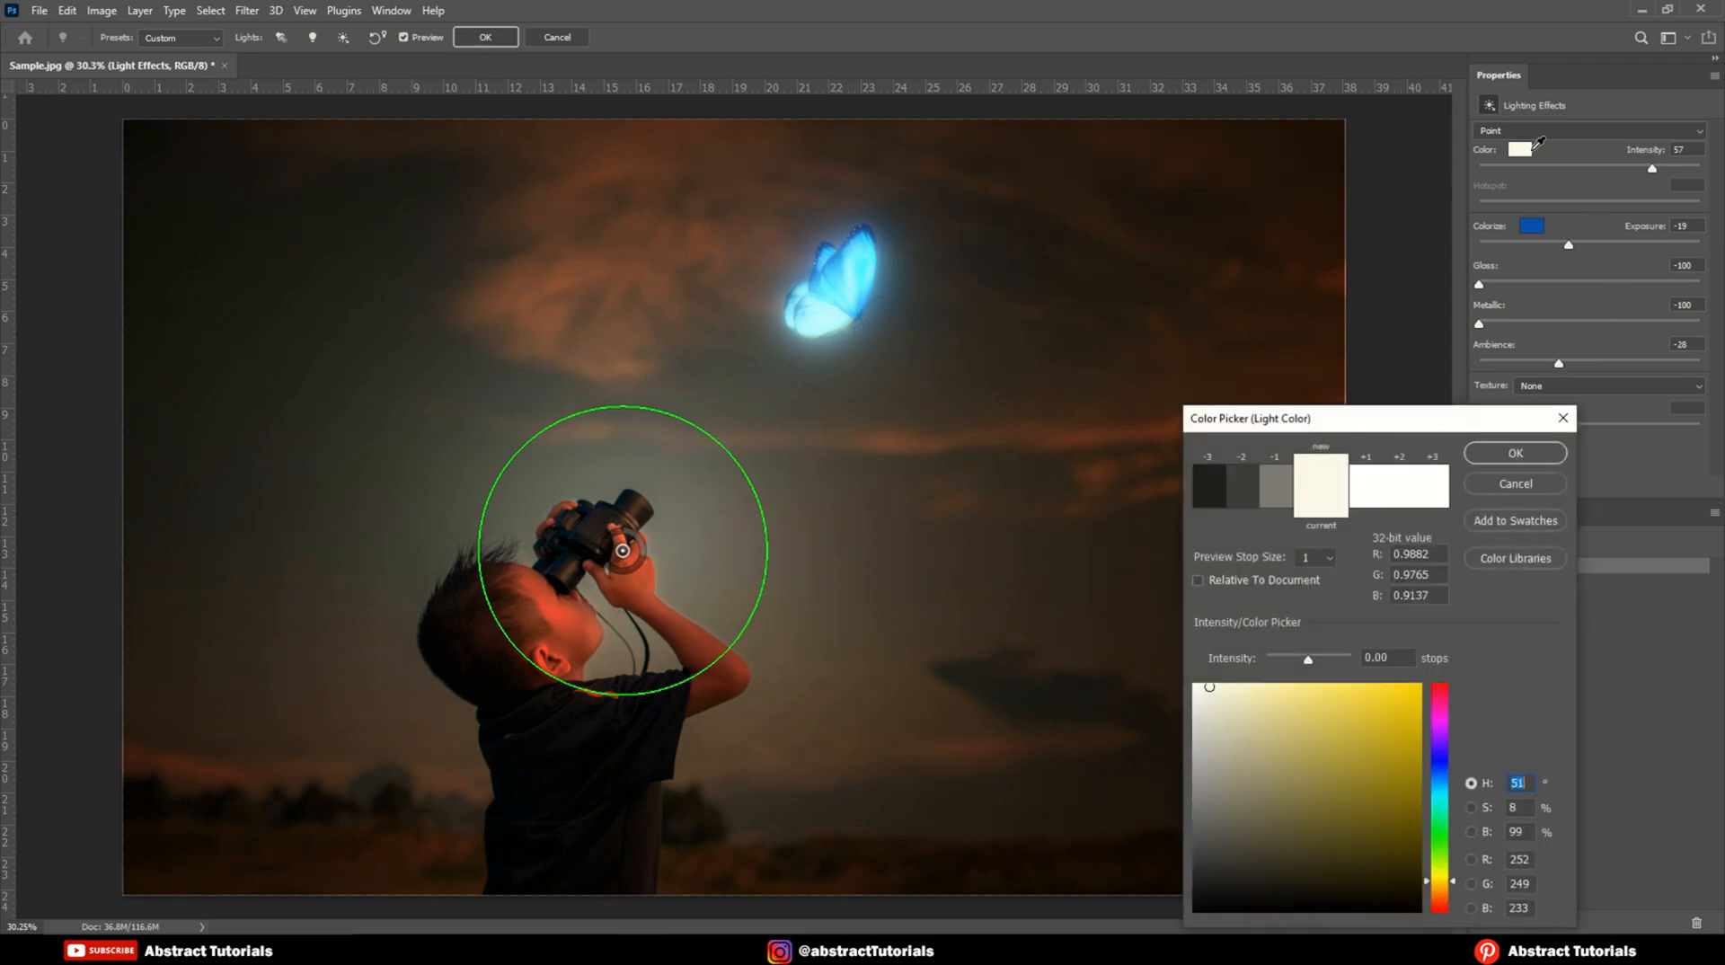
pyautogui.click(866, 260)
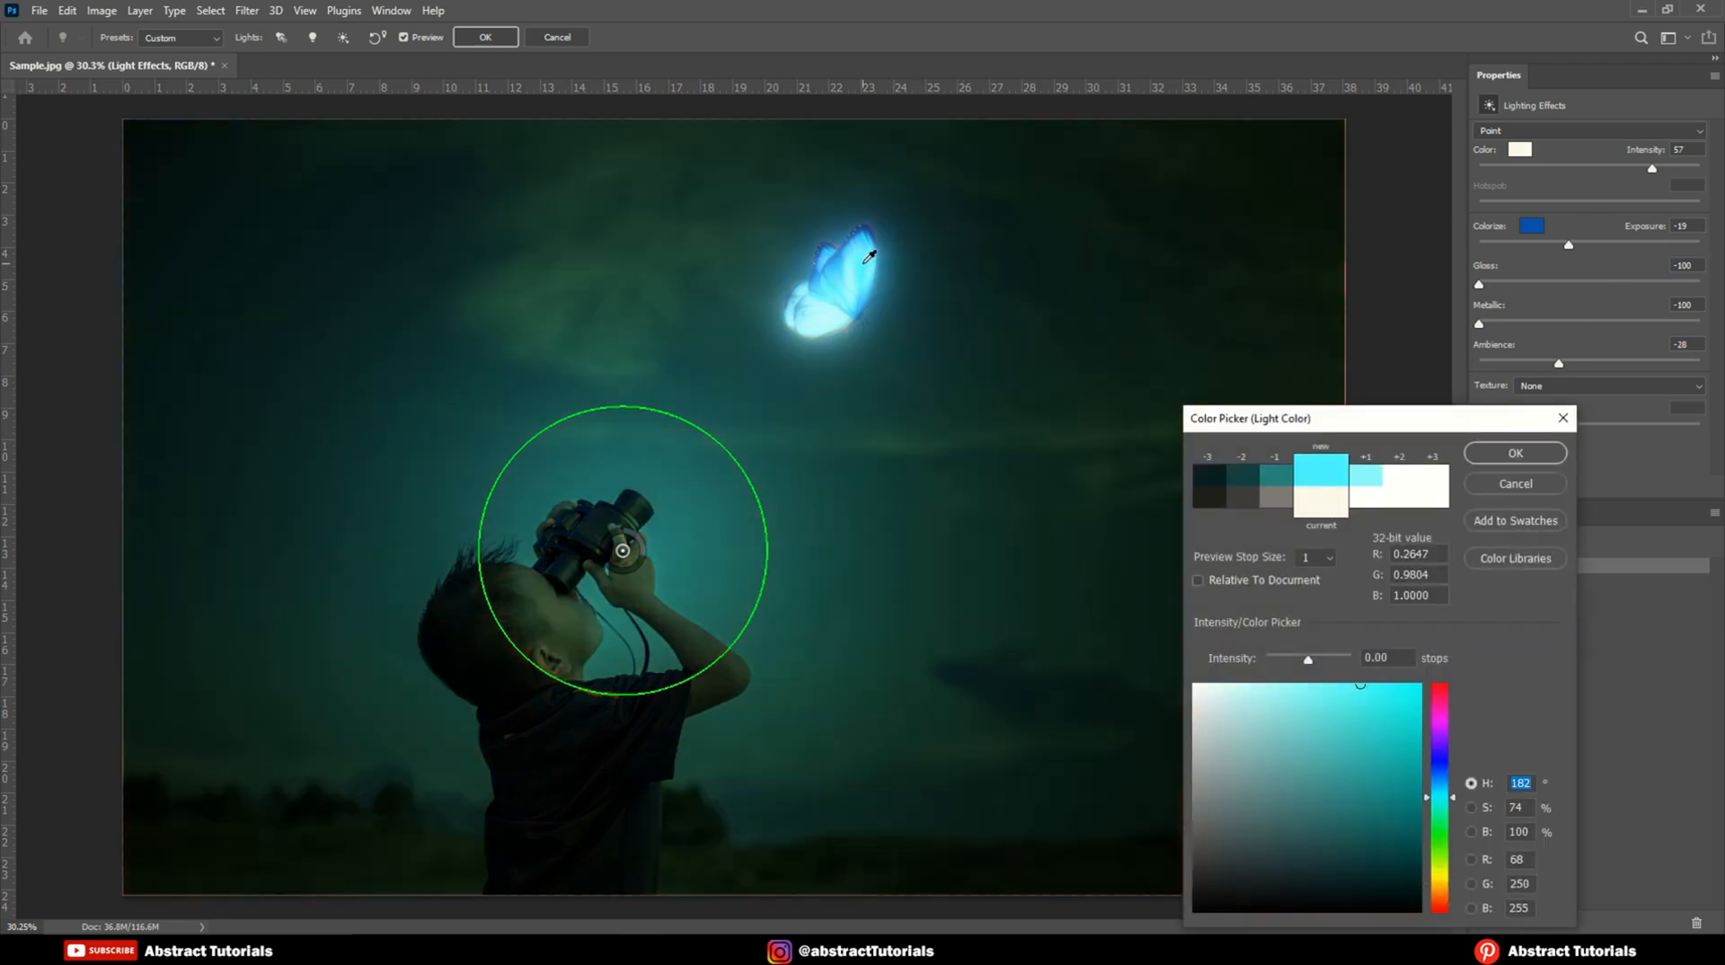
pyautogui.click(847, 243)
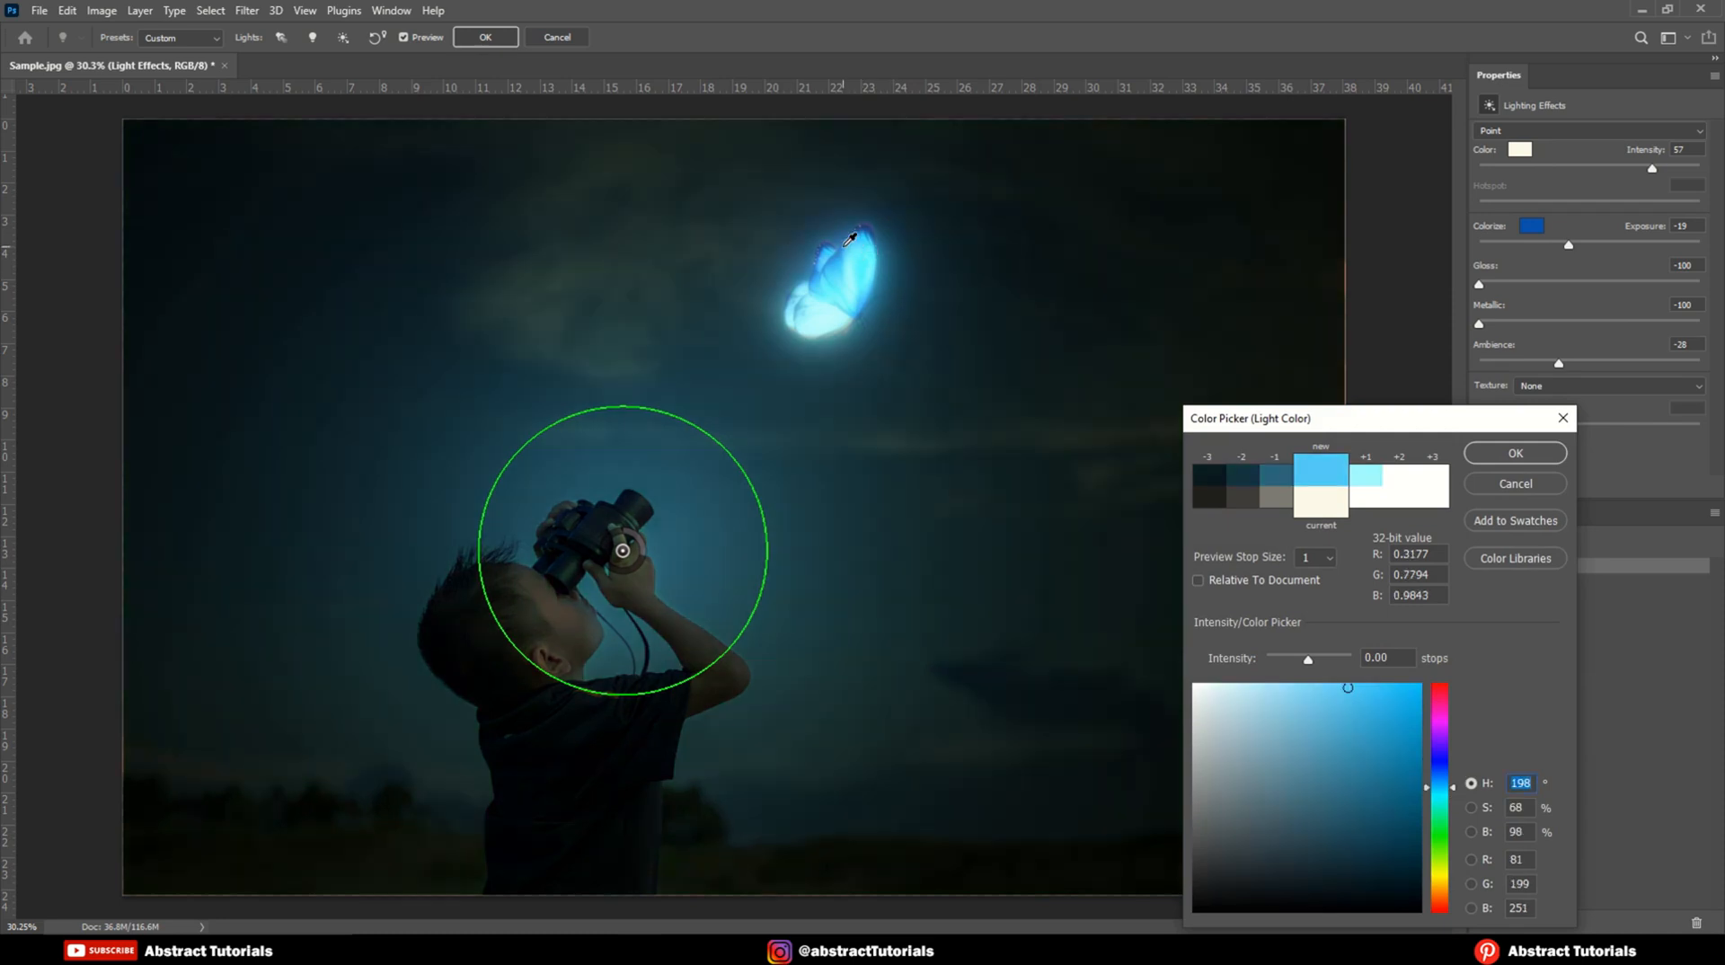
pyautogui.click(843, 245)
pyautogui.click(851, 253)
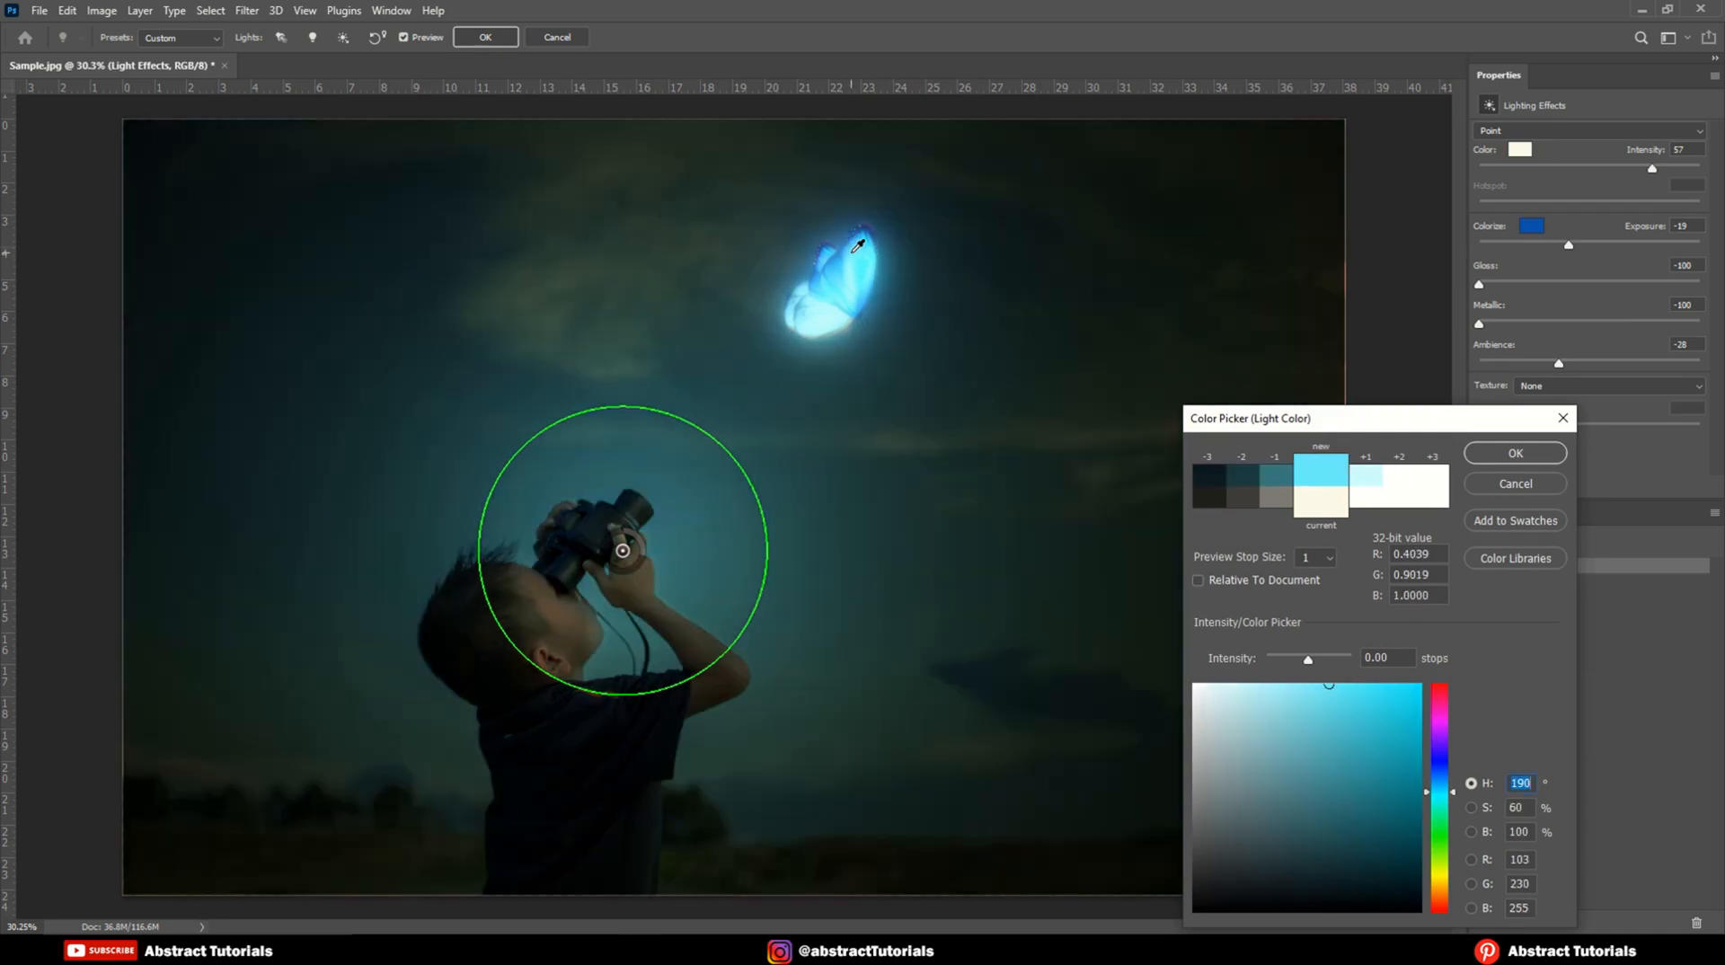
pyautogui.click(848, 259)
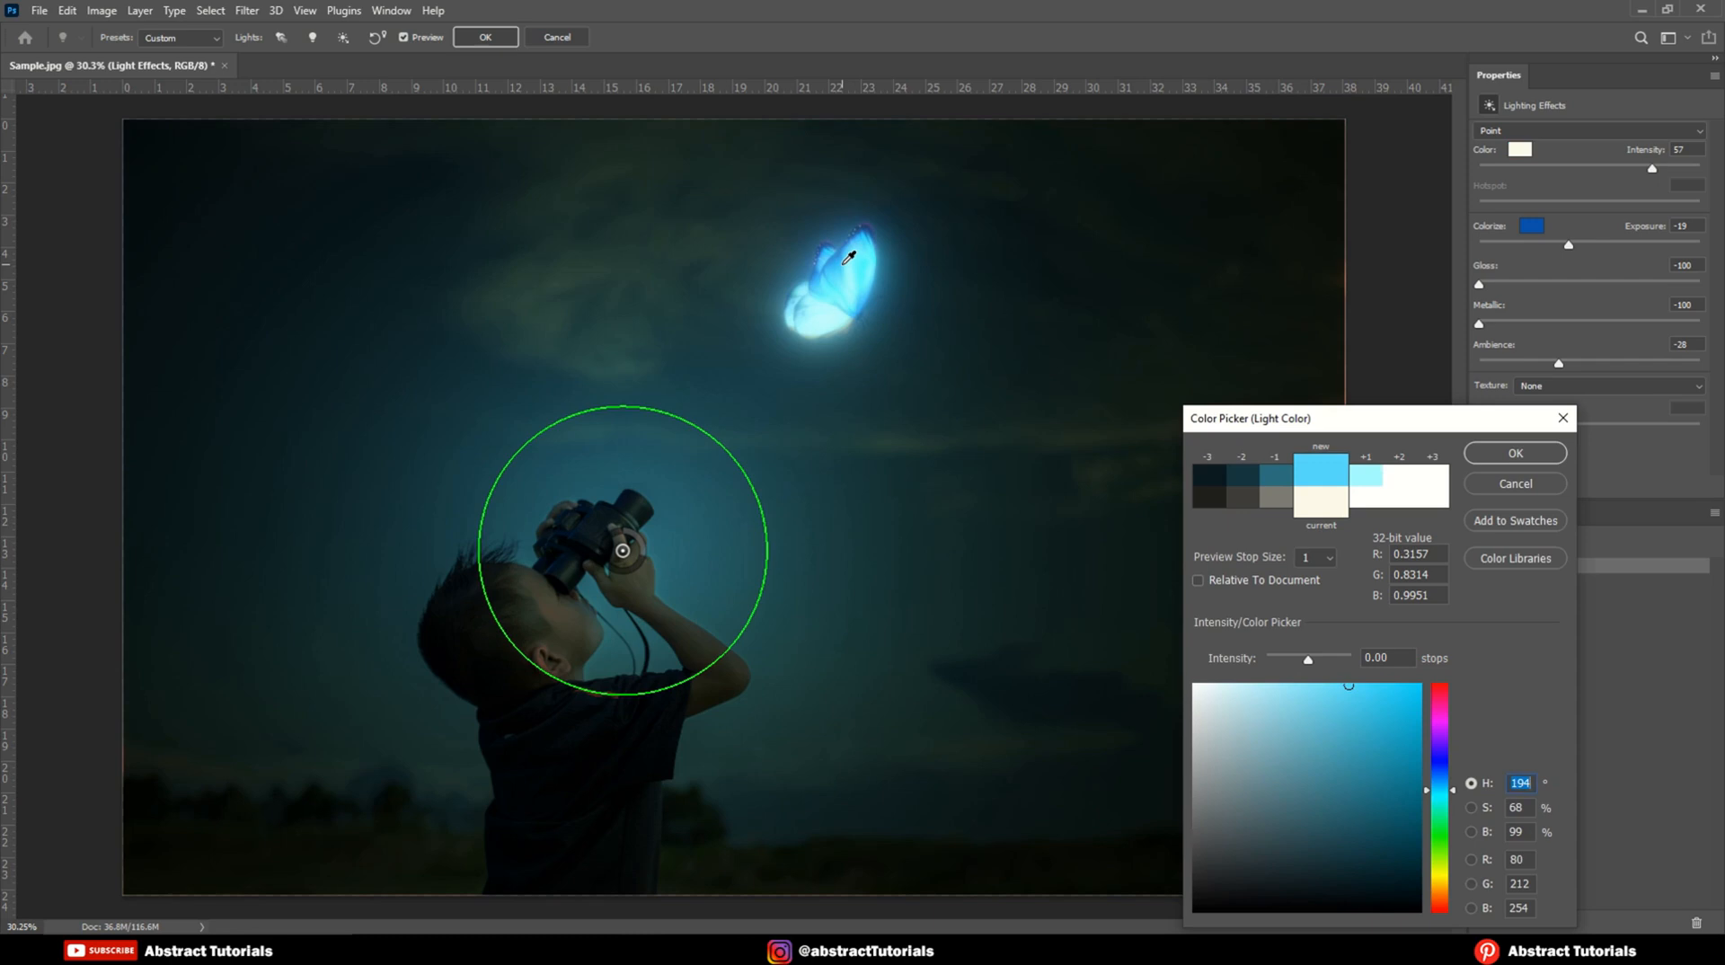
pyautogui.click(1528, 455)
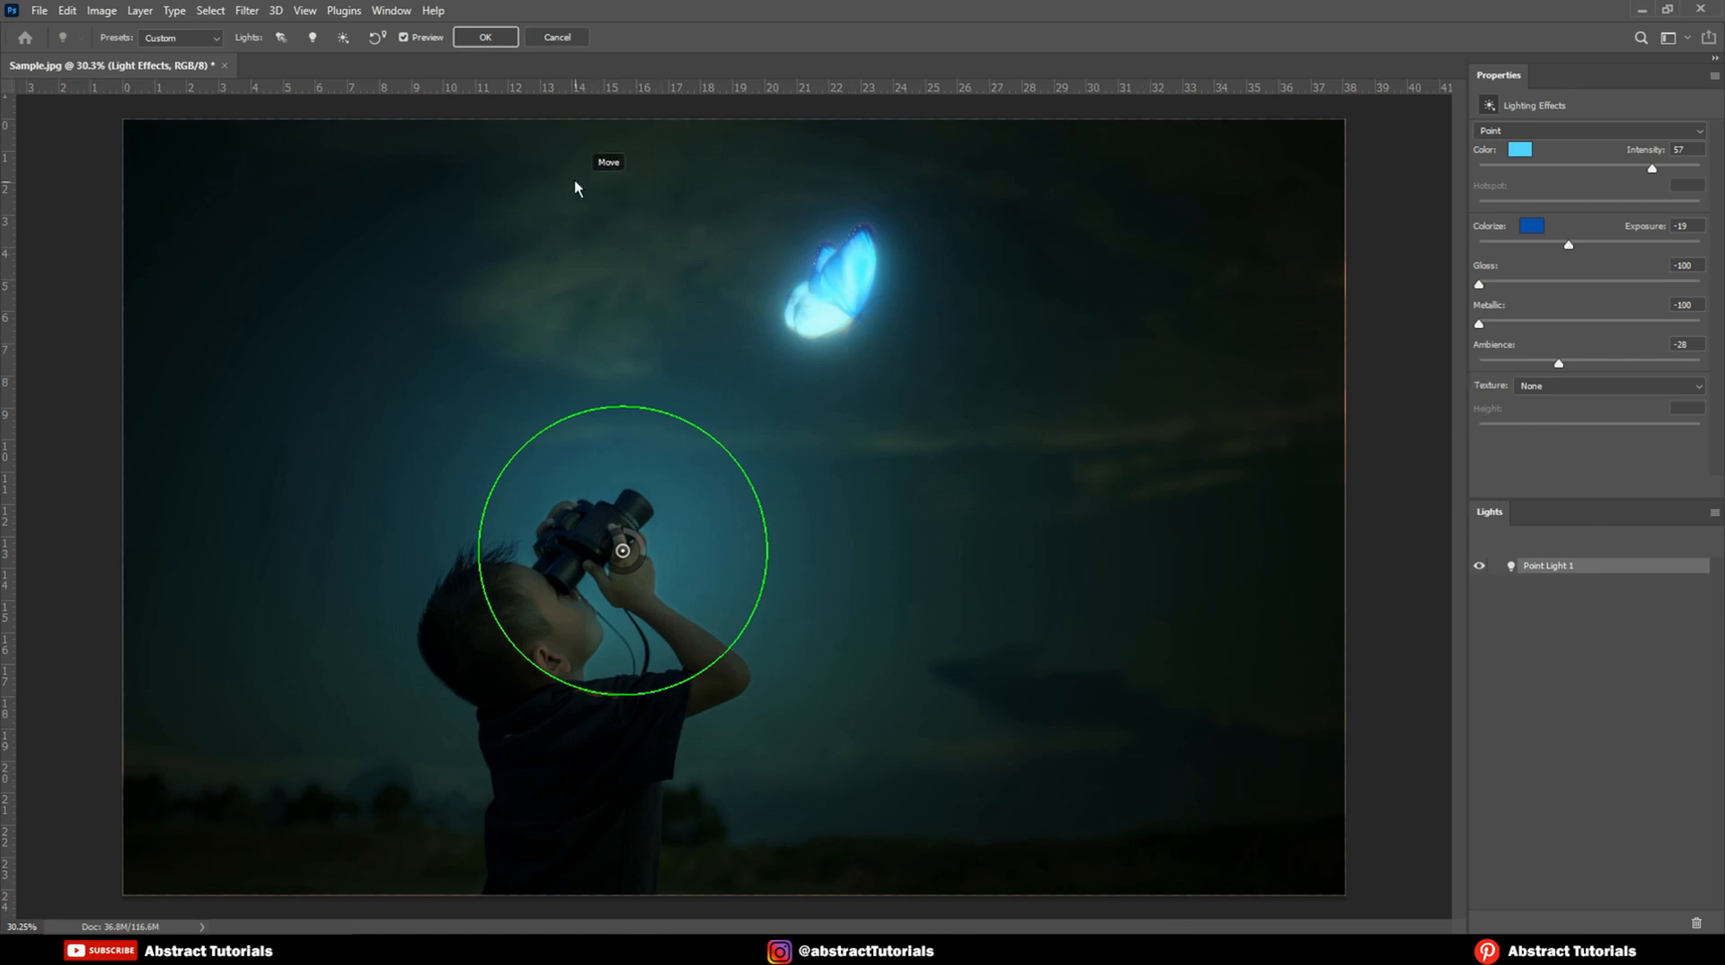
pyautogui.click(484, 41)
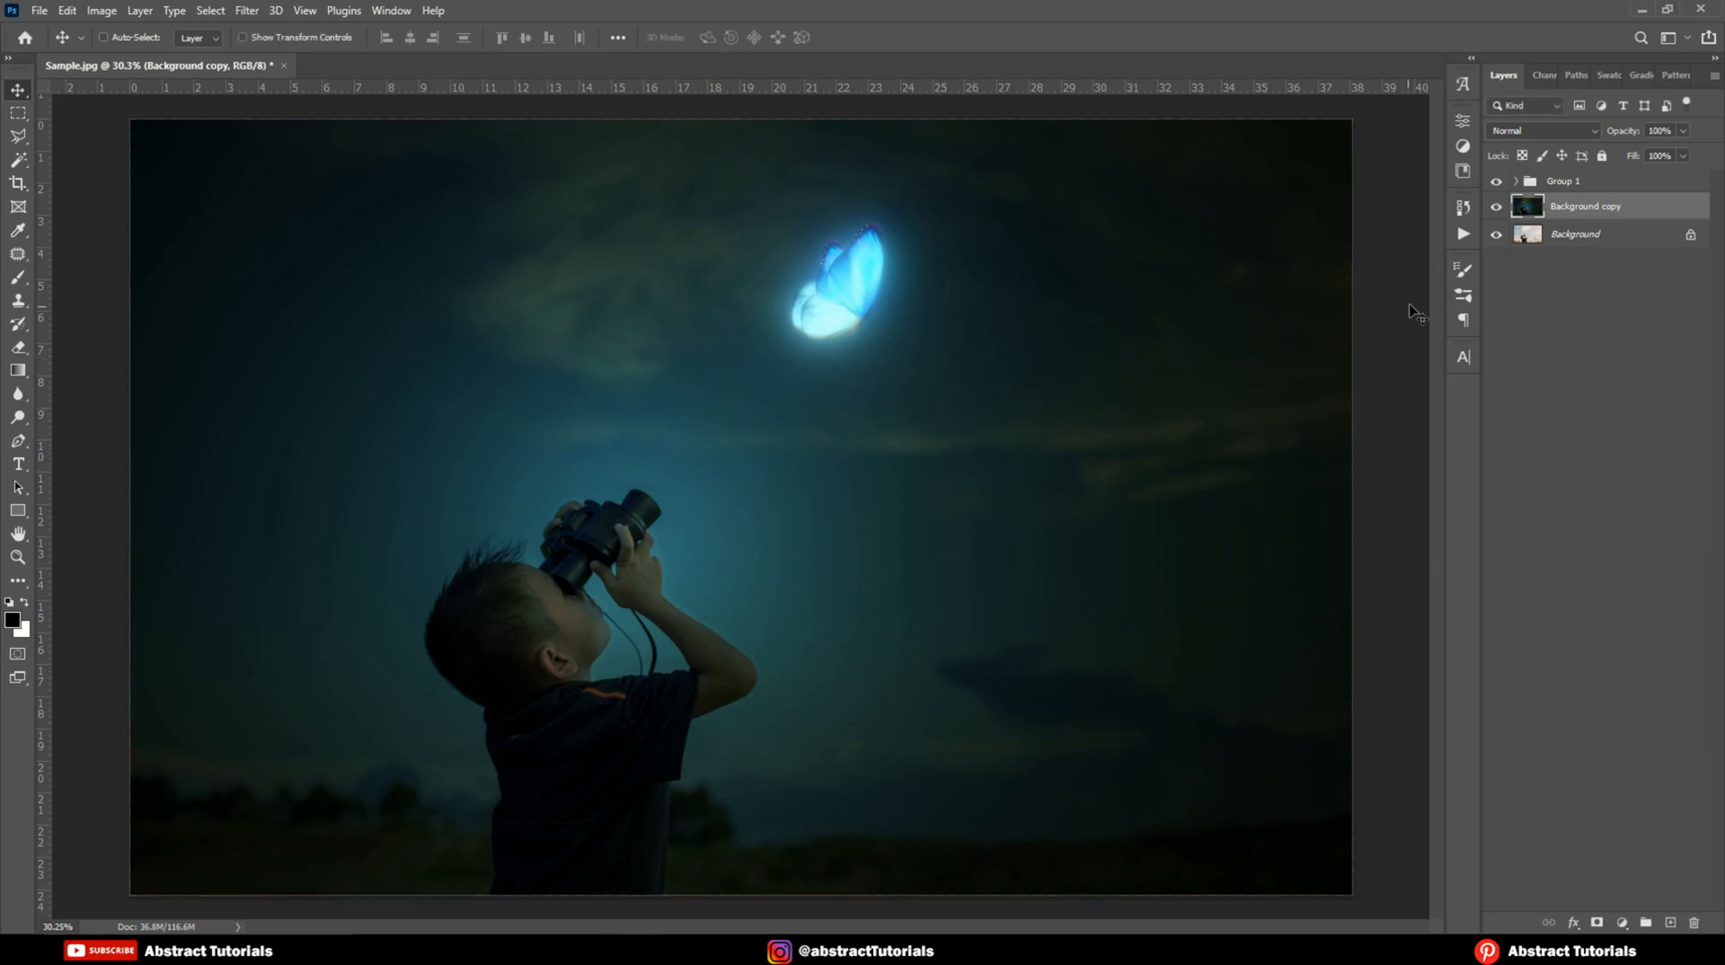
# Step: Compare the image with the Background copy layer hidden and shown, and reduce that layer's opacity to 92%
pyautogui.click(1497, 208)
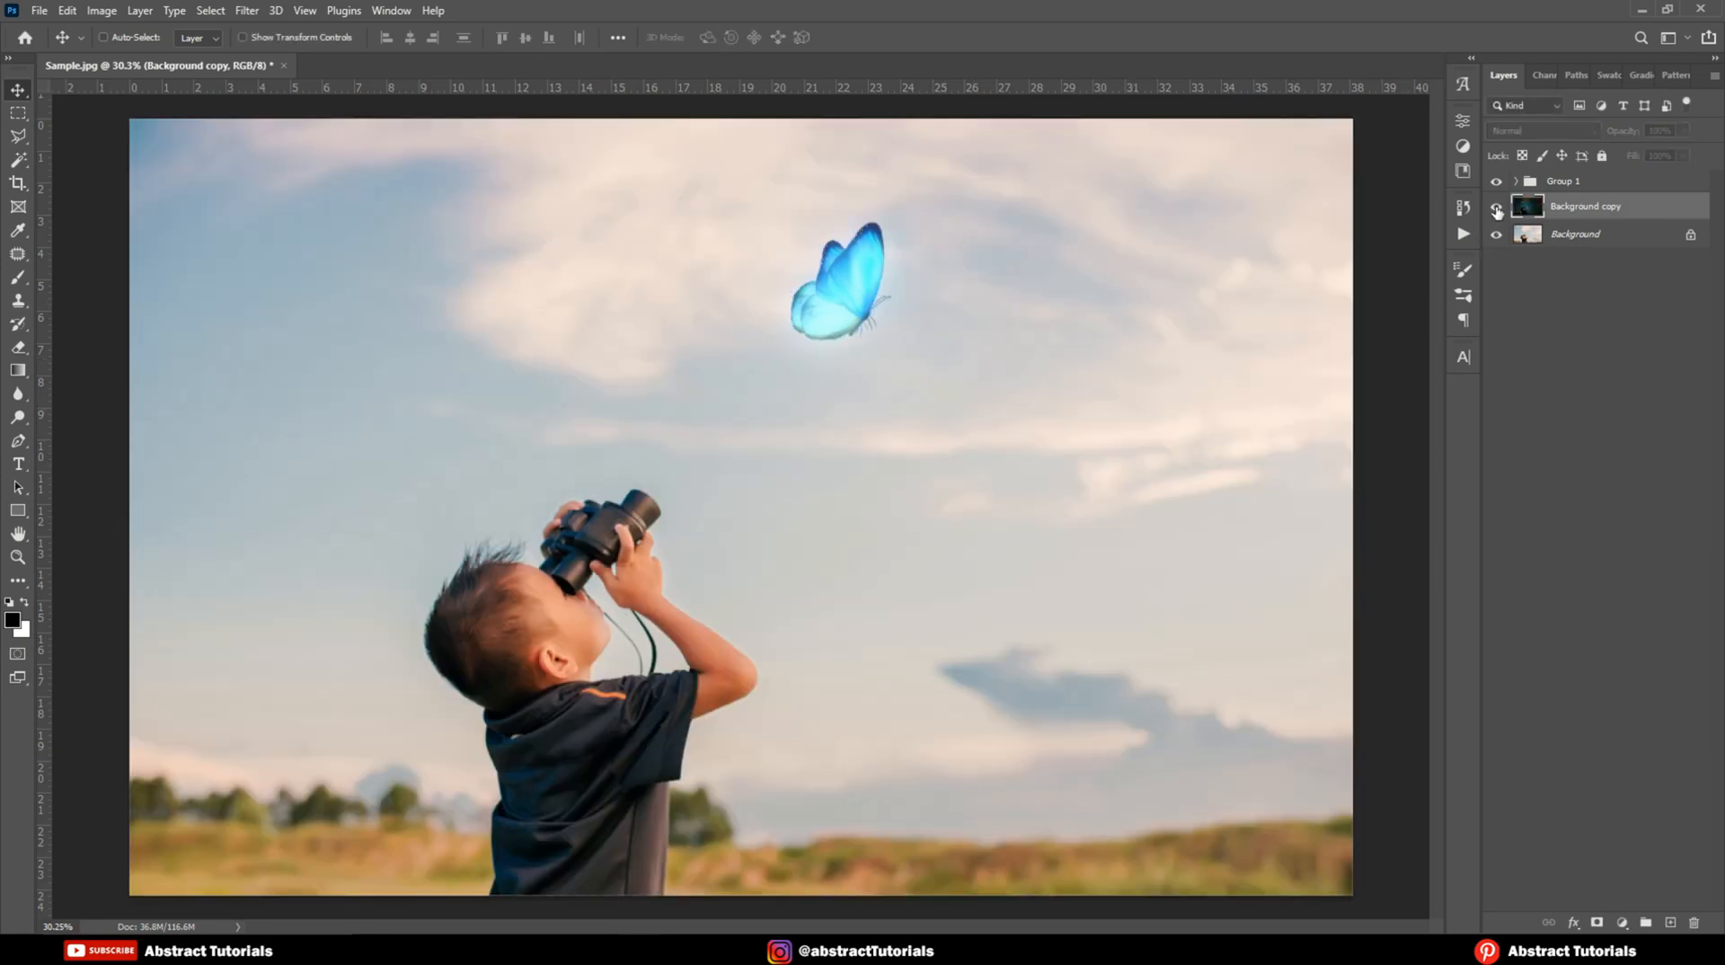
pyautogui.click(1497, 208)
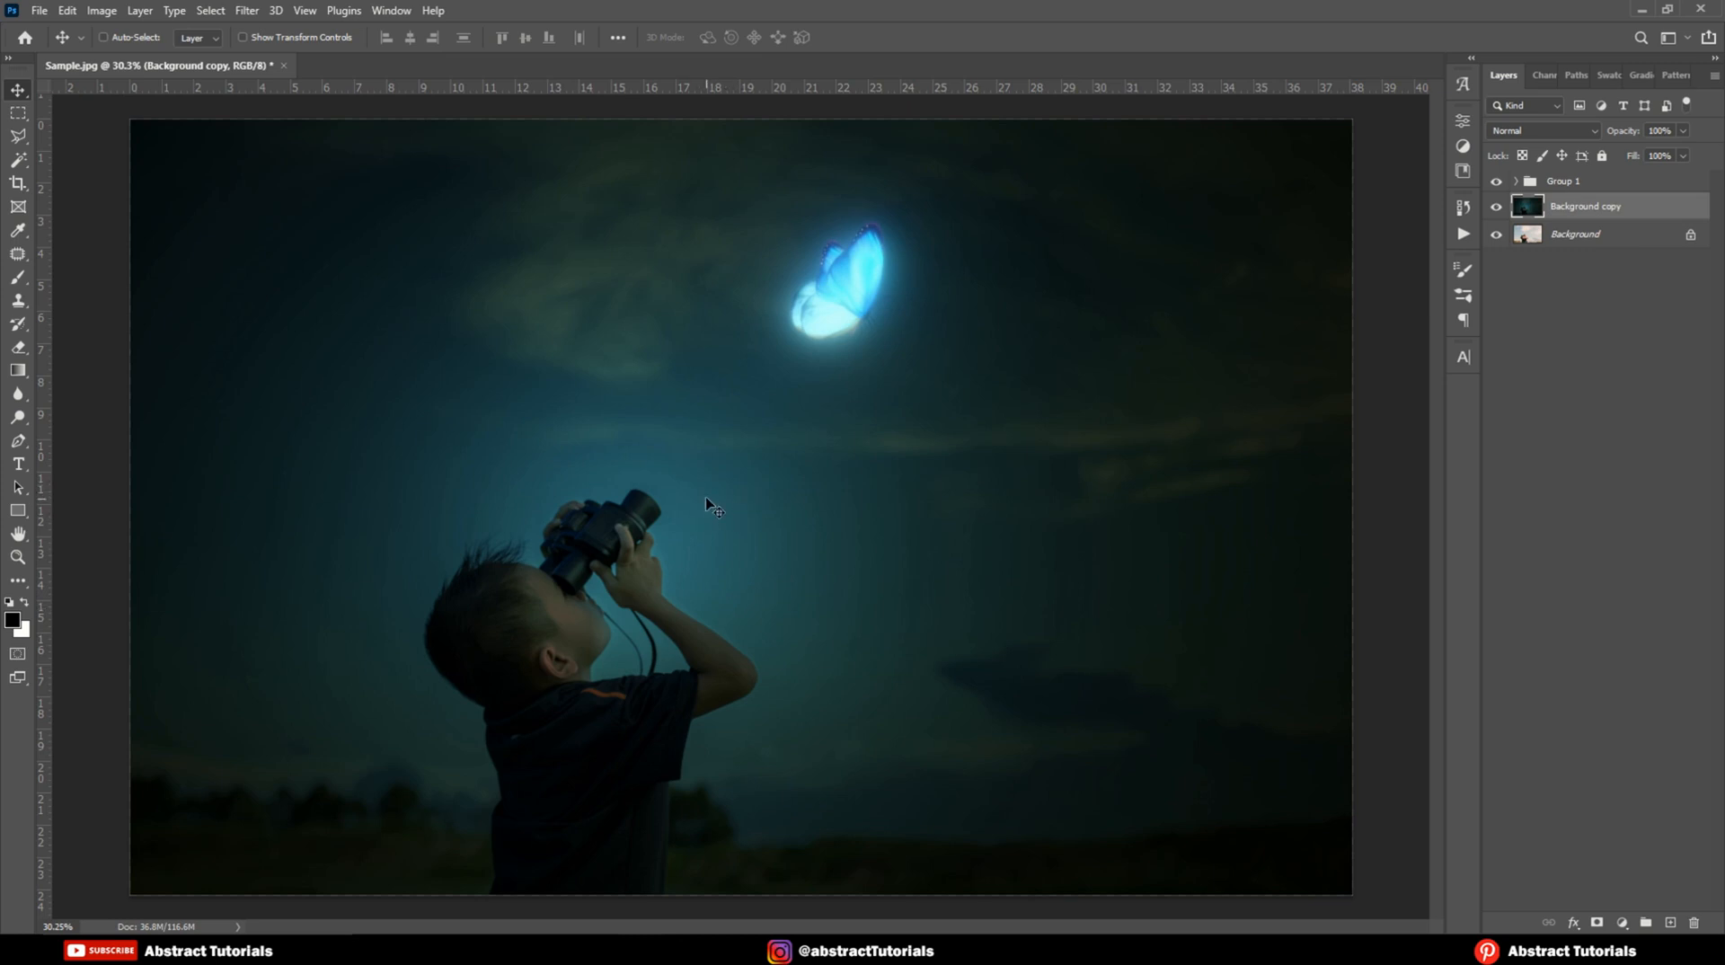
pyautogui.click(1682, 131)
pyautogui.moveTo(1686, 151); pyautogui.dragTo(1676, 154)
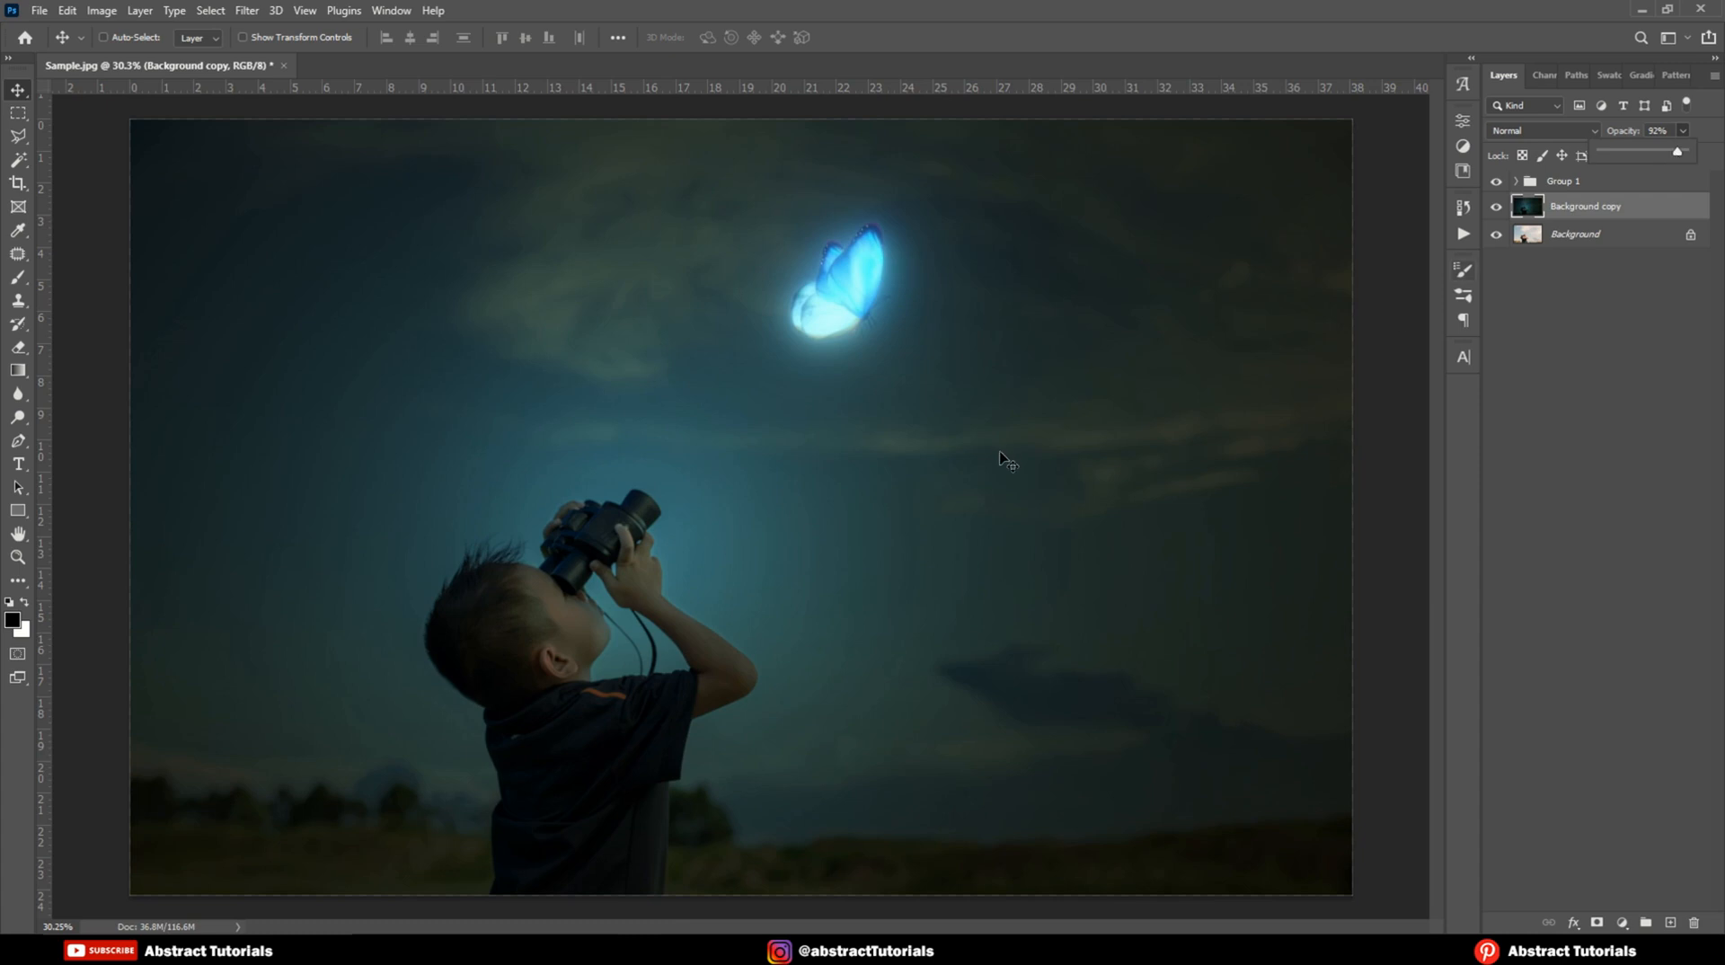
pyautogui.click(926, 478)
# Step: Add a Hue/Saturation adjustment layer above the Background copy layer and turn on Colorize
pyautogui.click(1621, 922)
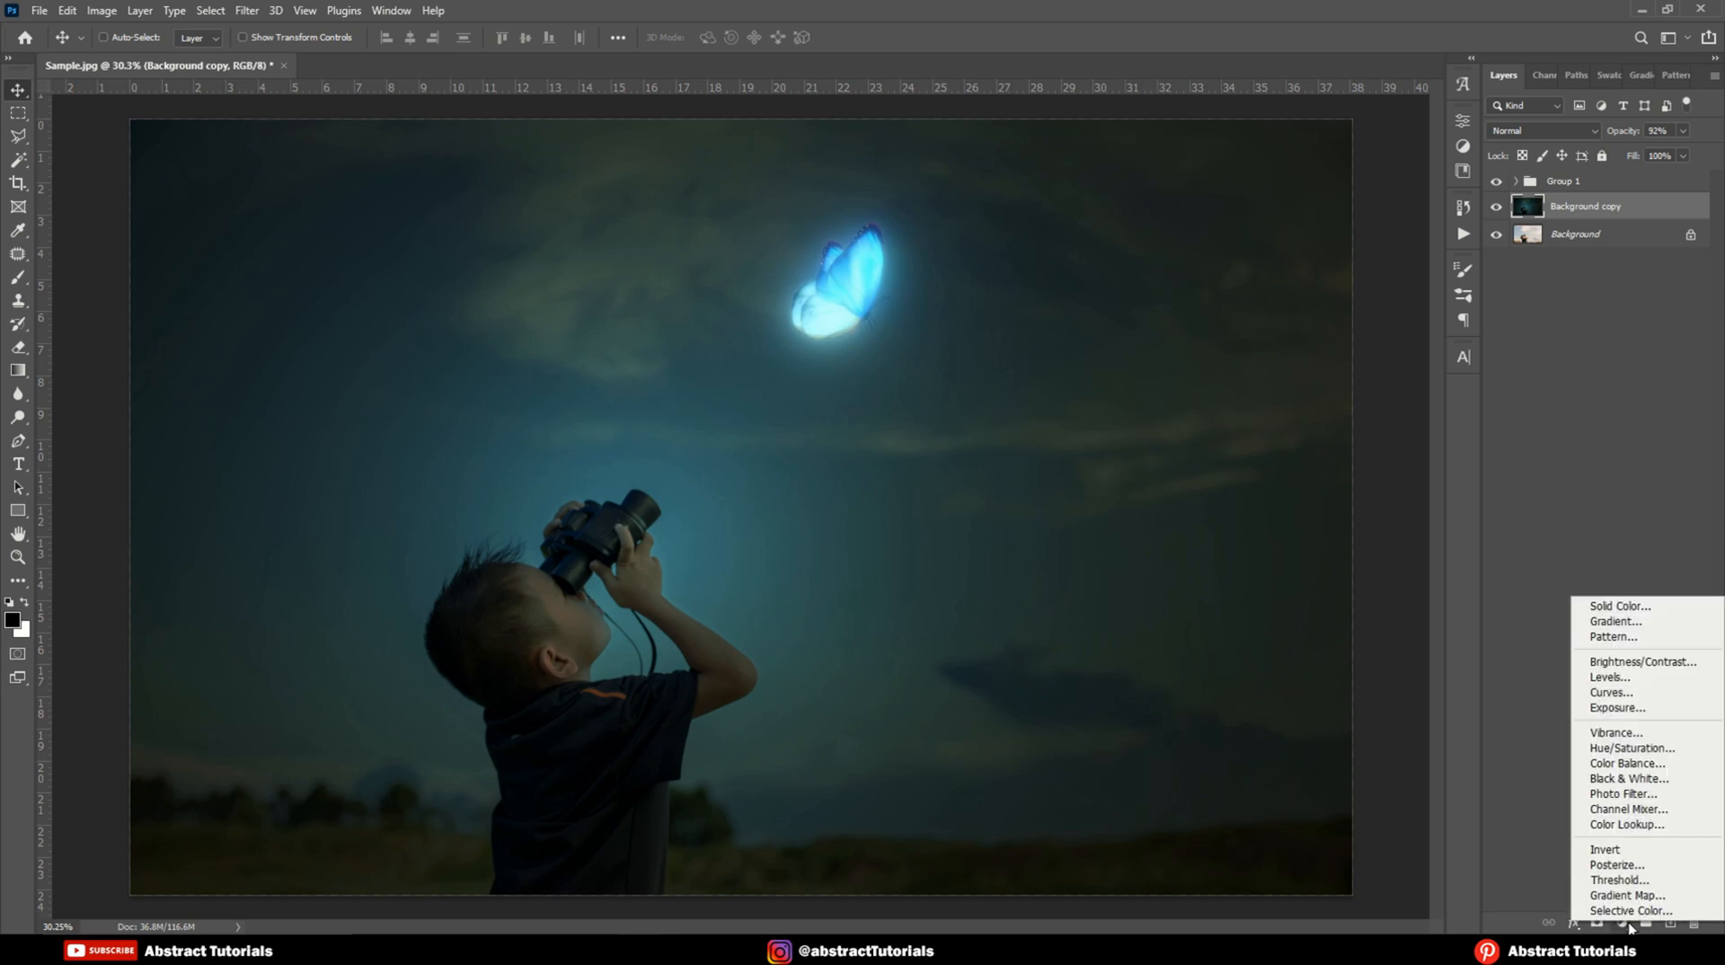
pyautogui.click(1626, 751)
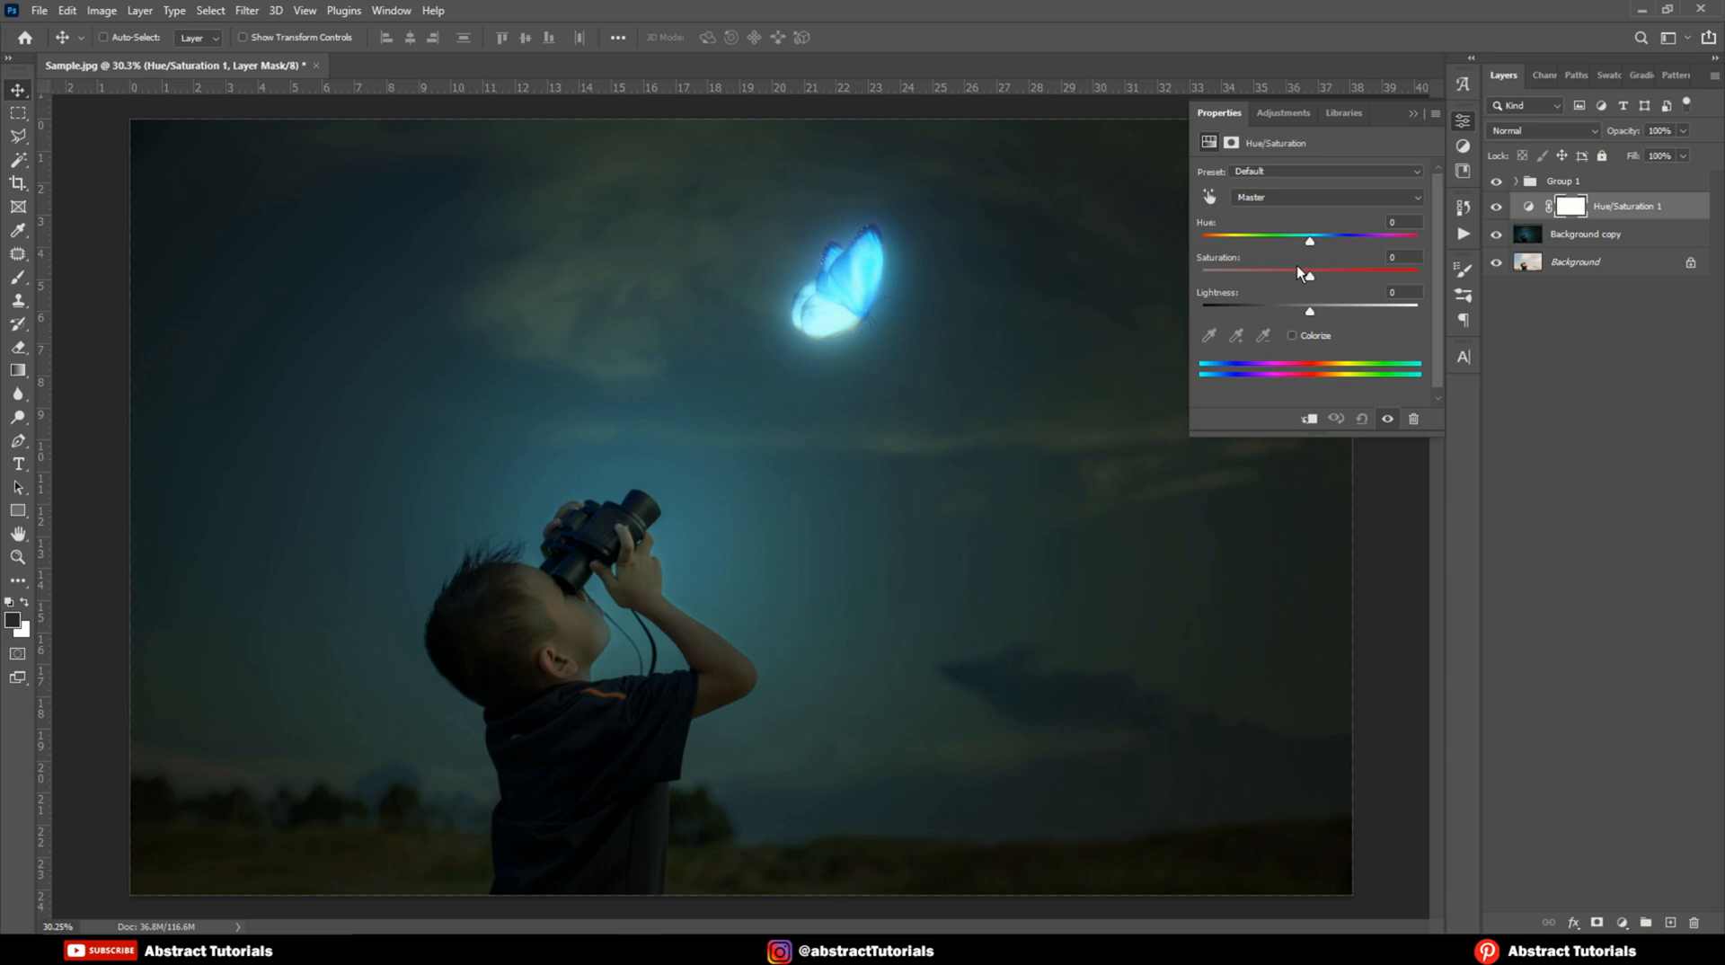
pyautogui.click(1292, 335)
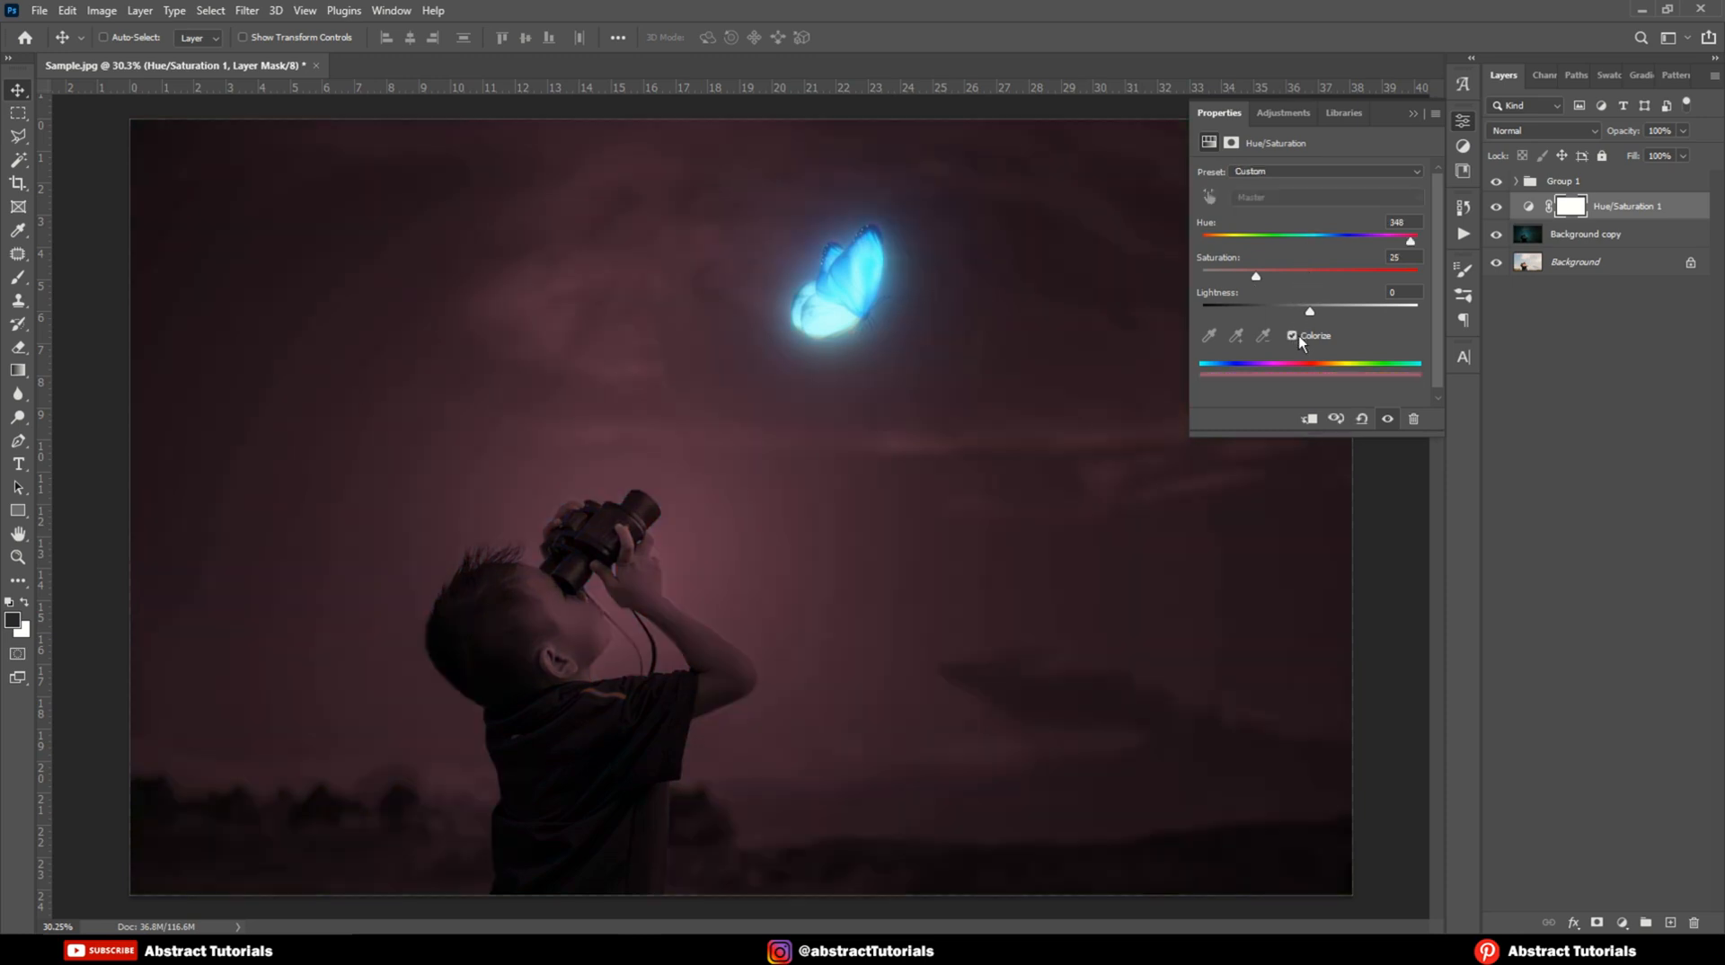
pyautogui.click(1291, 335)
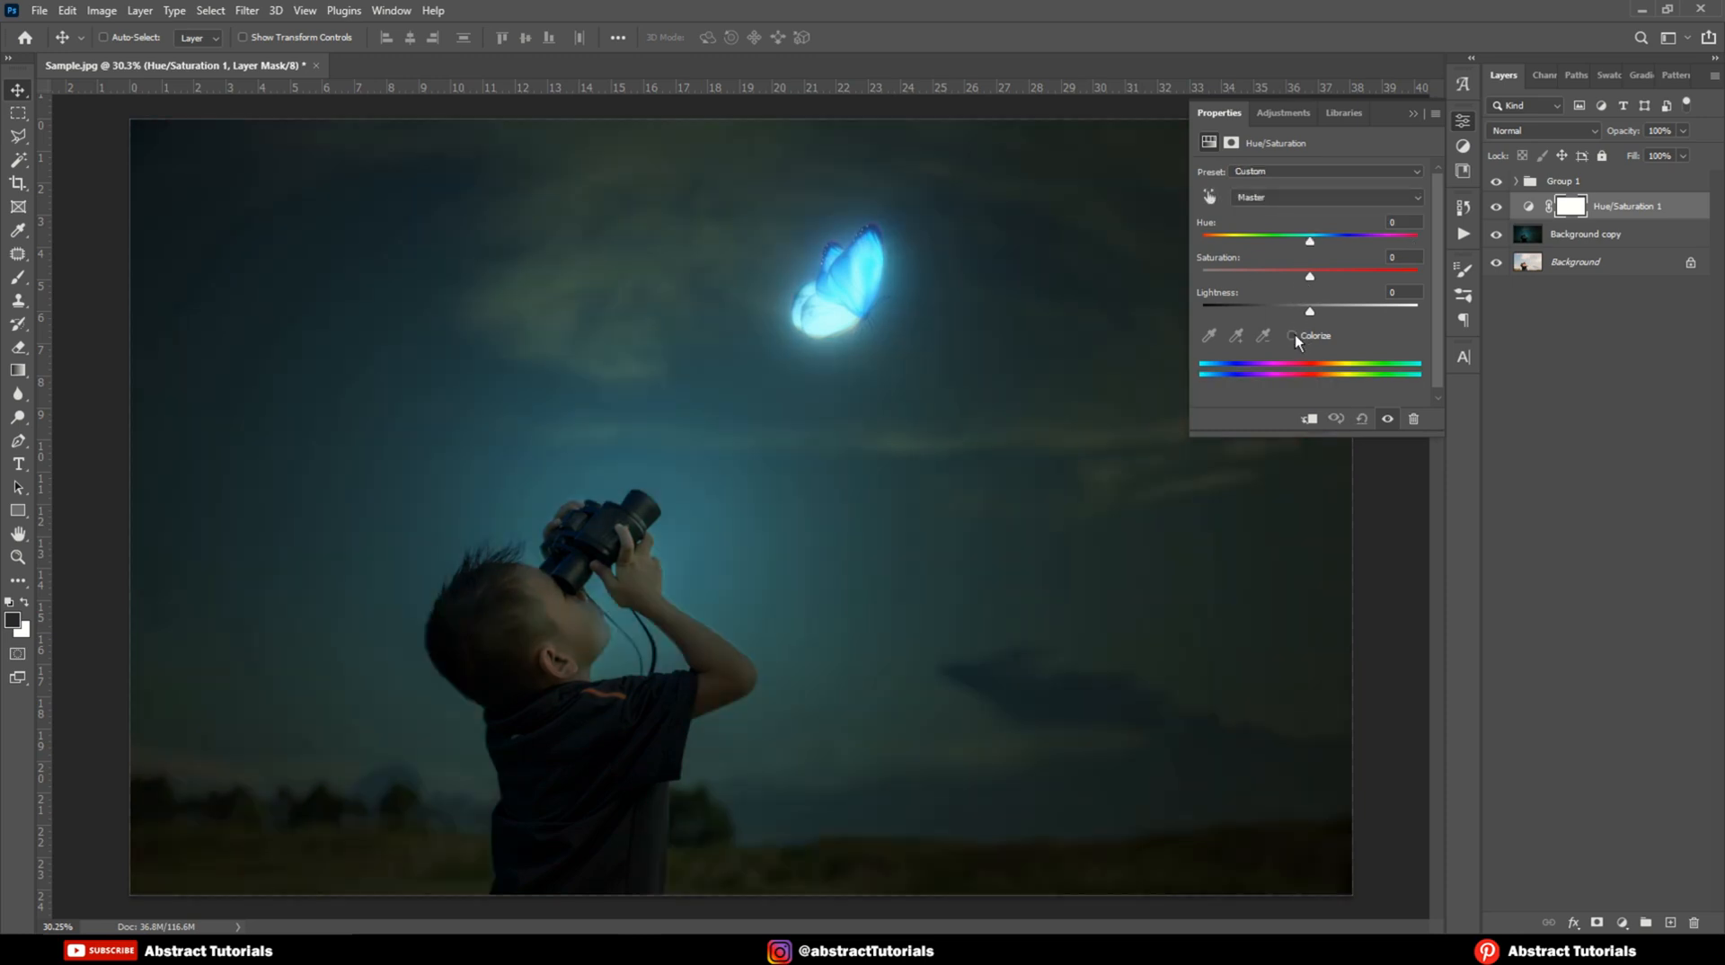
pyautogui.click(1292, 335)
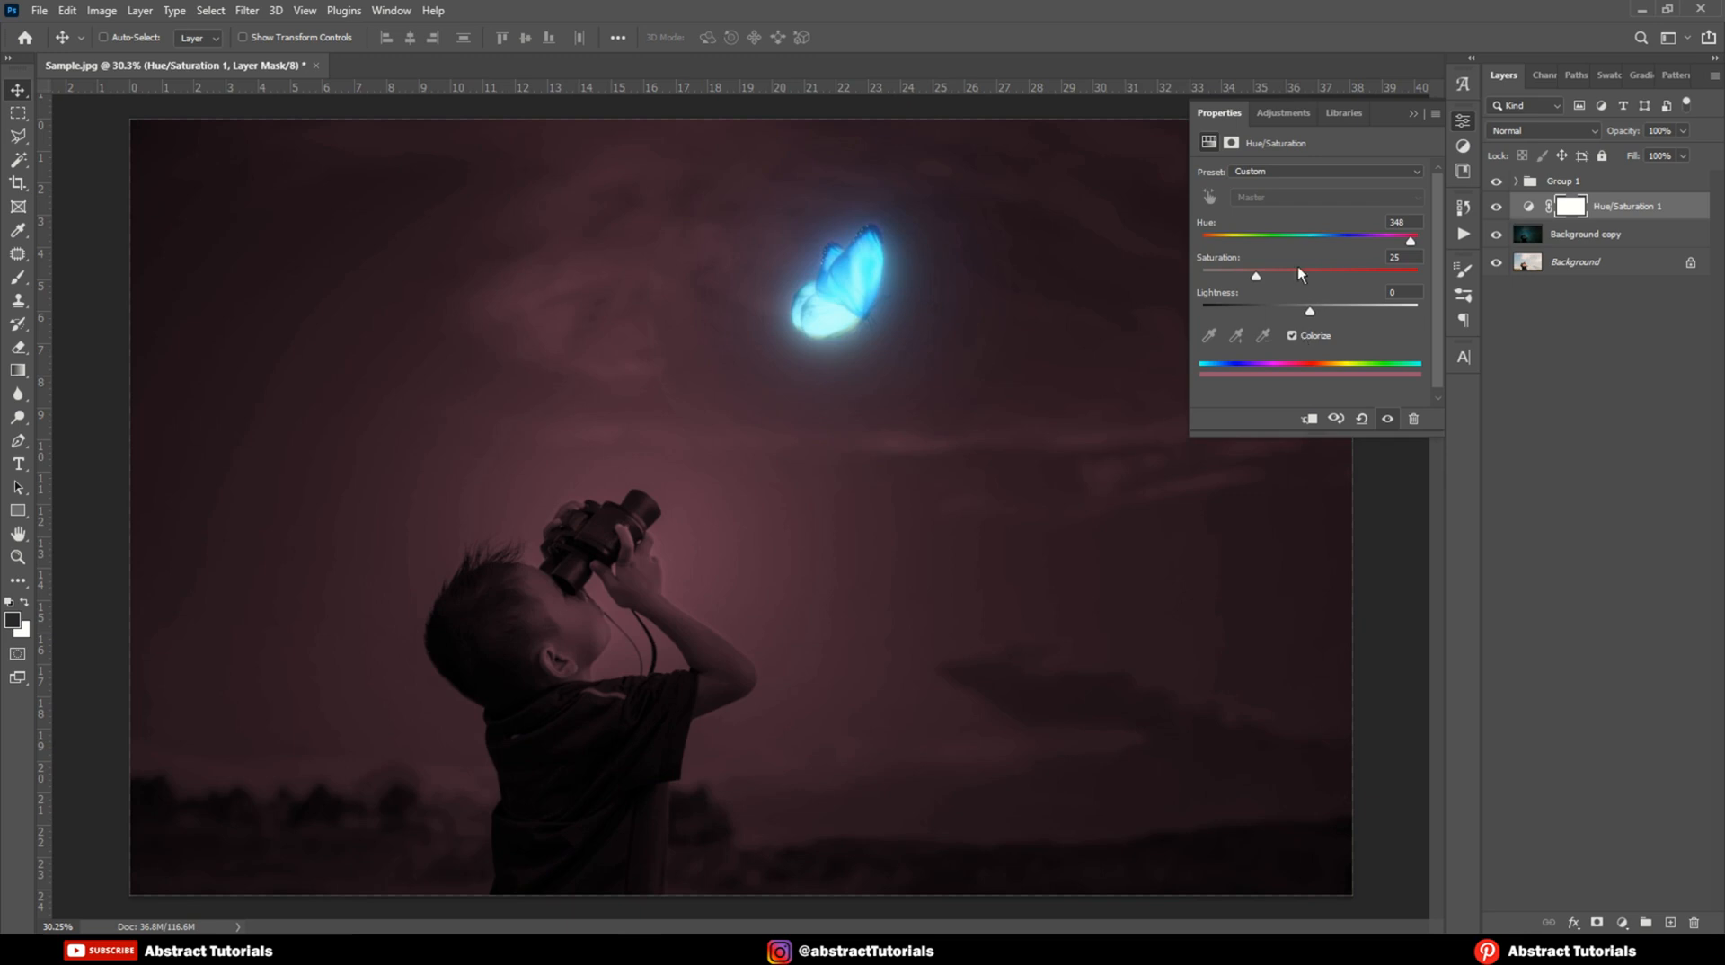
# Step: Set the Hue/Saturation layer's hue to 210 and raise its saturation to near maximum for a deep blue tint
pyautogui.click(1324, 238)
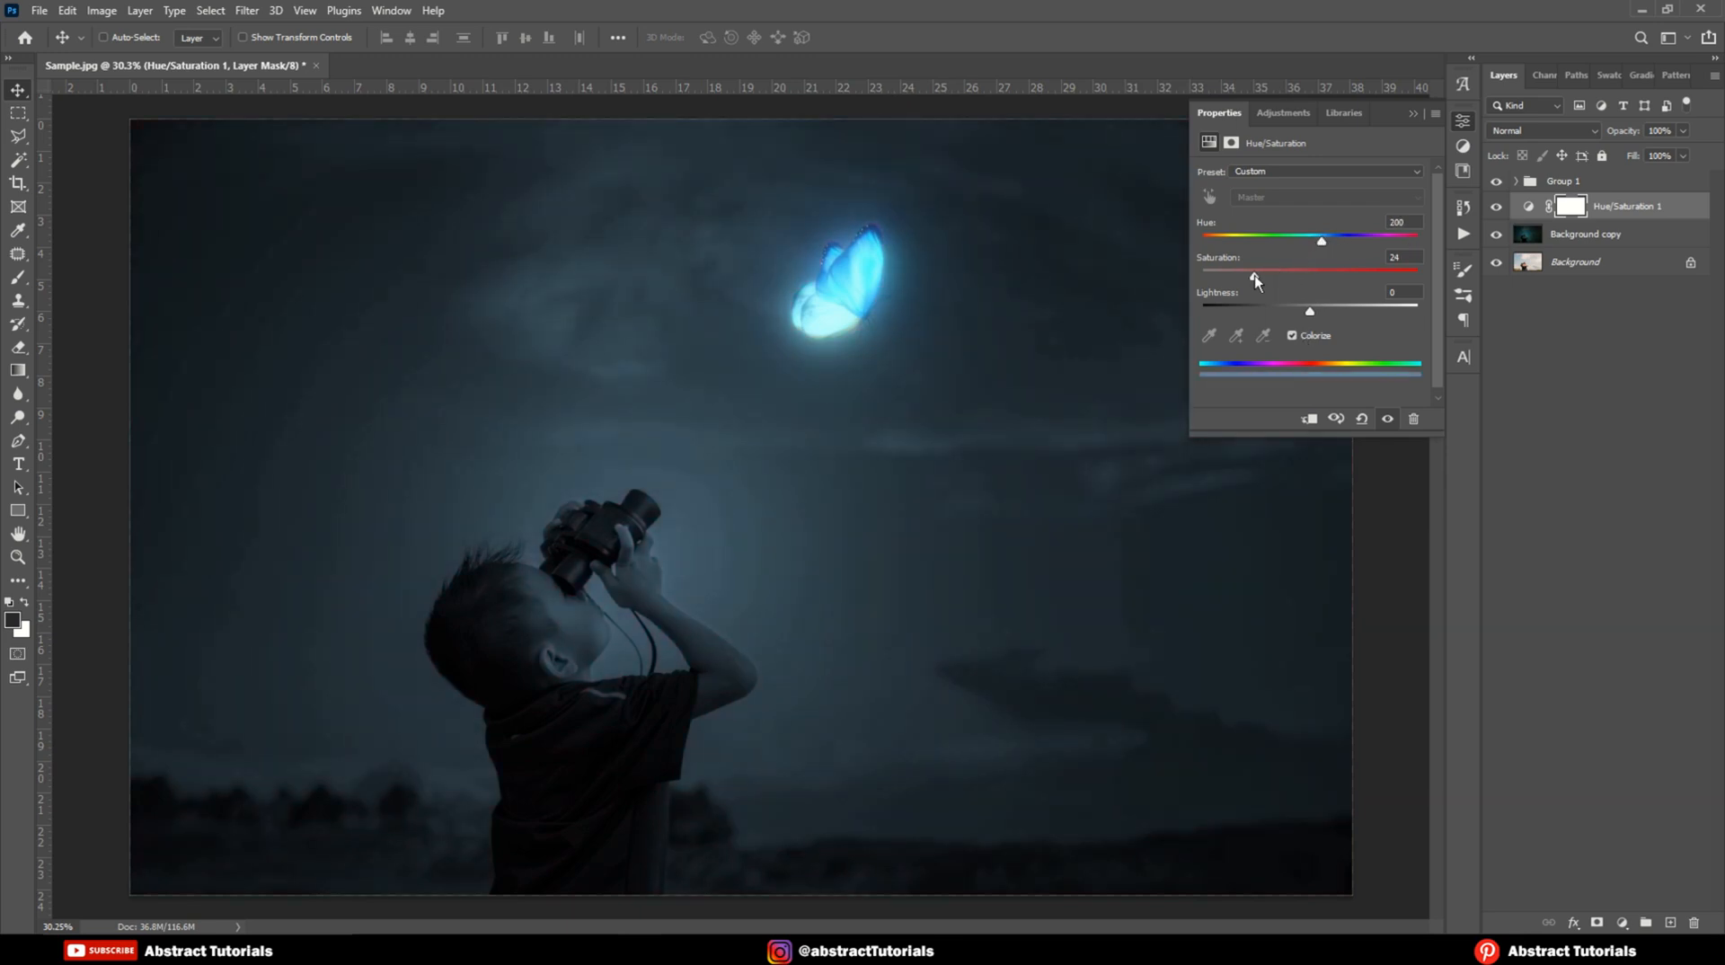
pyautogui.moveTo(1257, 277); pyautogui.dragTo(1274, 281)
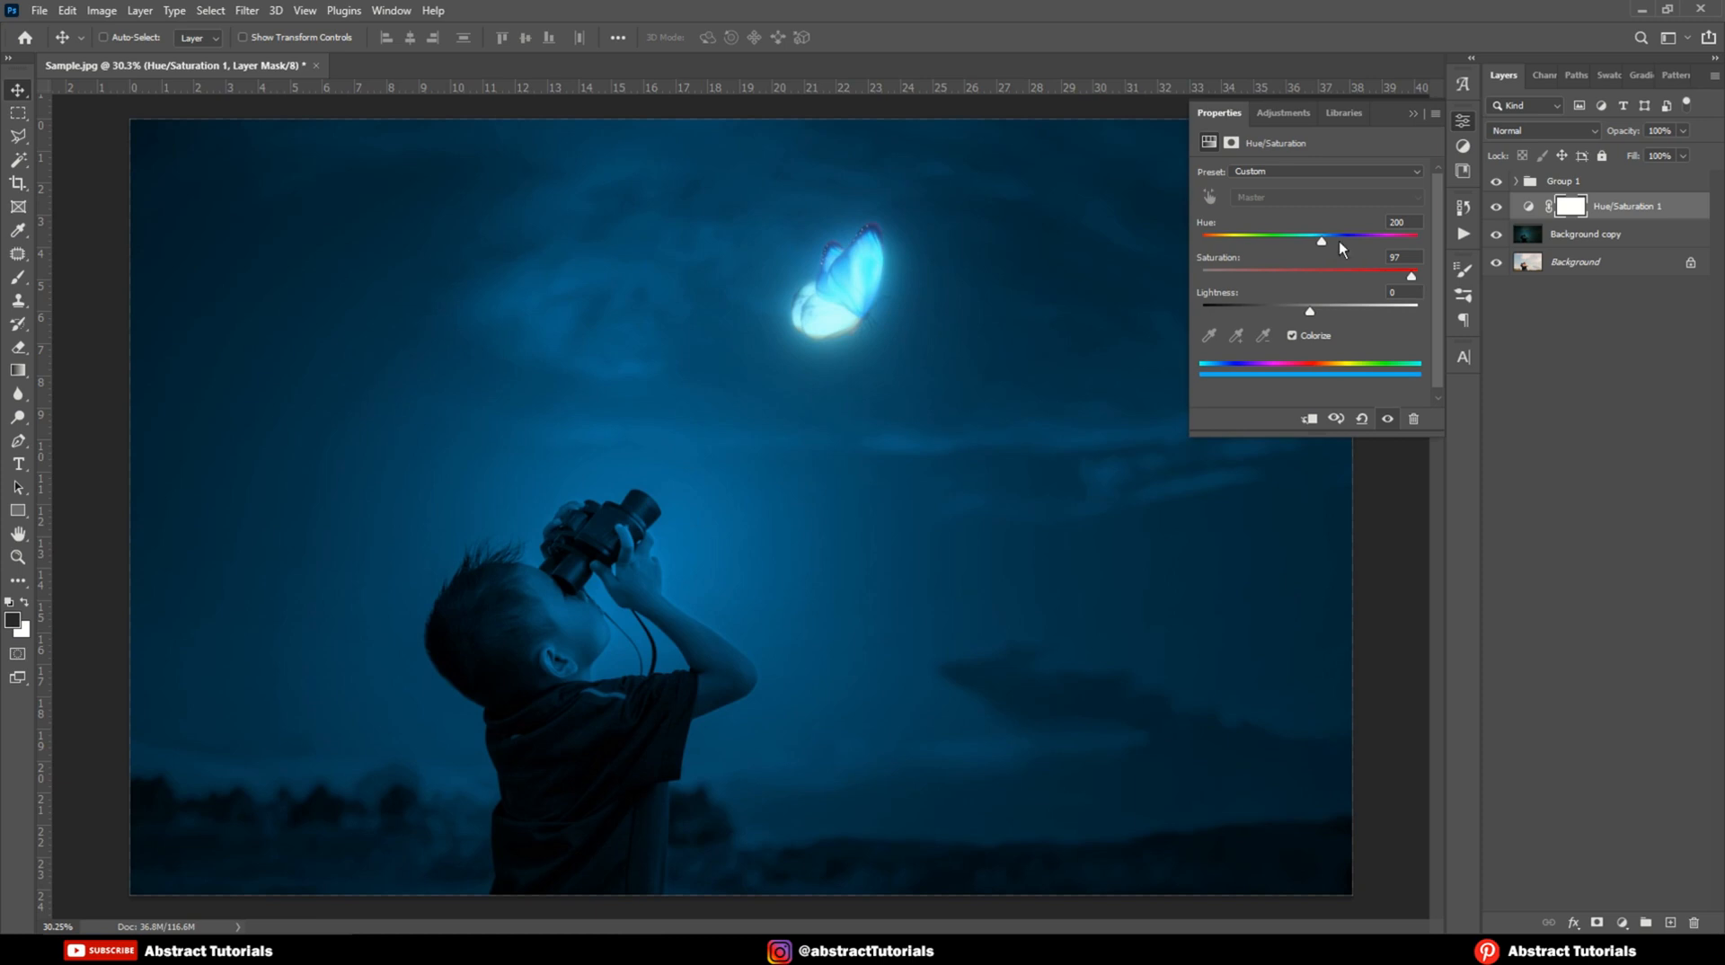
pyautogui.moveTo(1322, 242); pyautogui.dragTo(1327, 247)
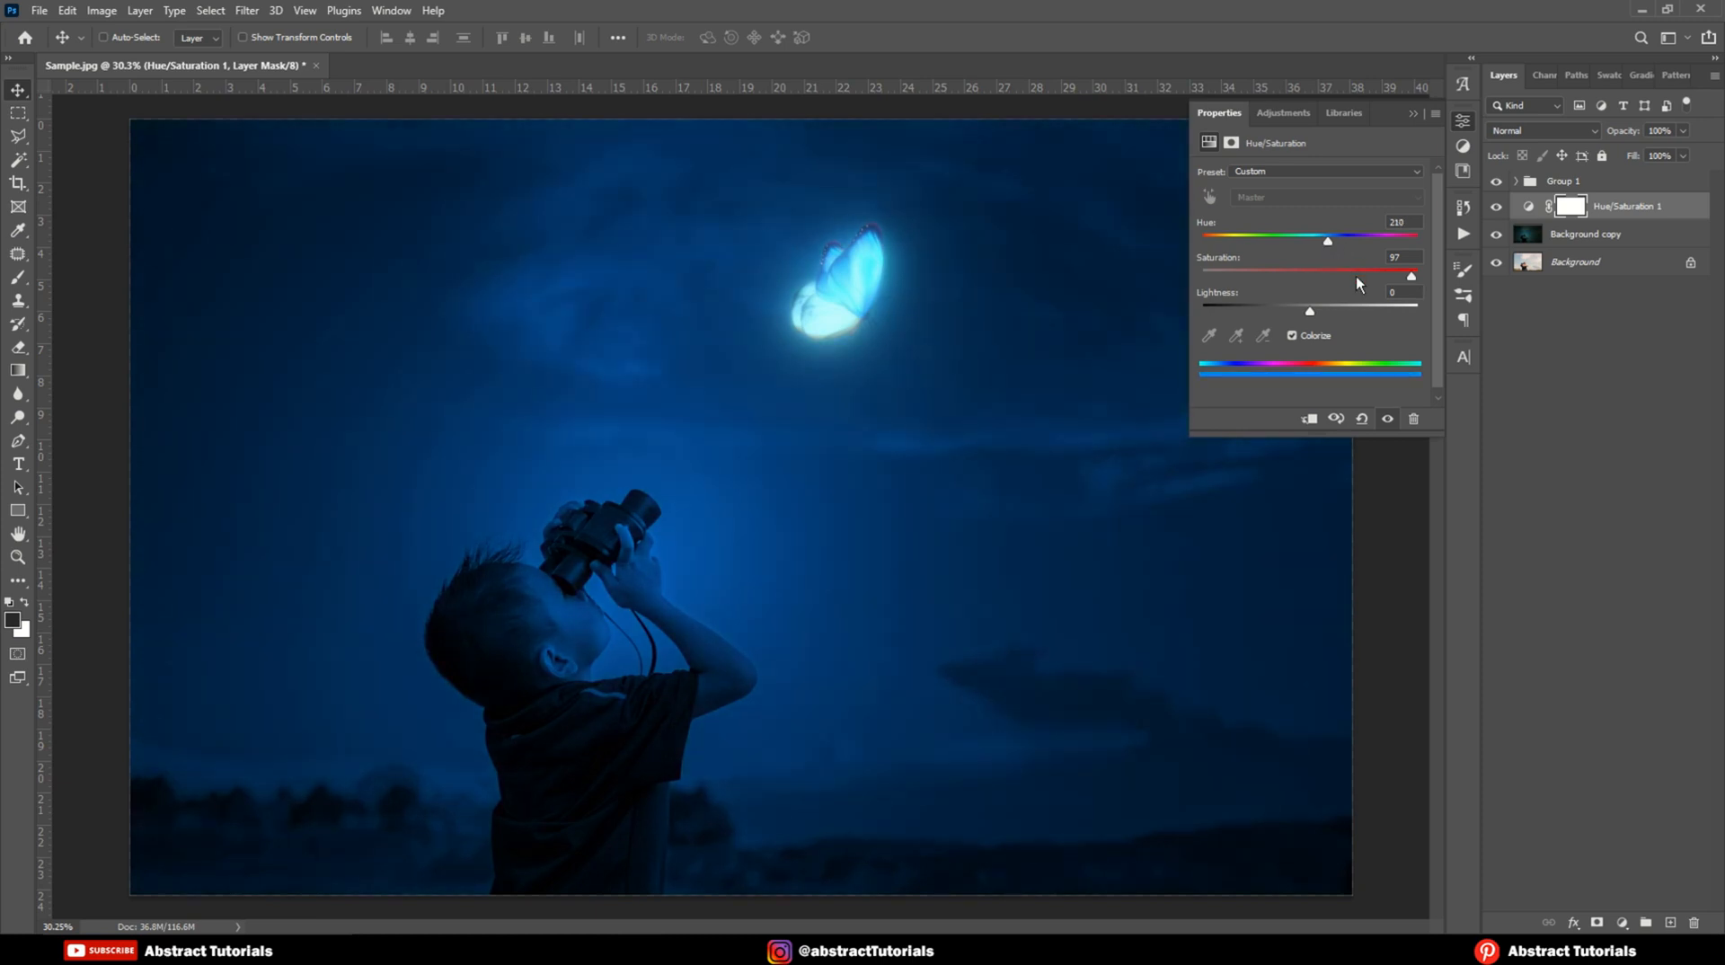
pyautogui.moveTo(1418, 273); pyautogui.dragTo(1418, 274)
pyautogui.click(1410, 114)
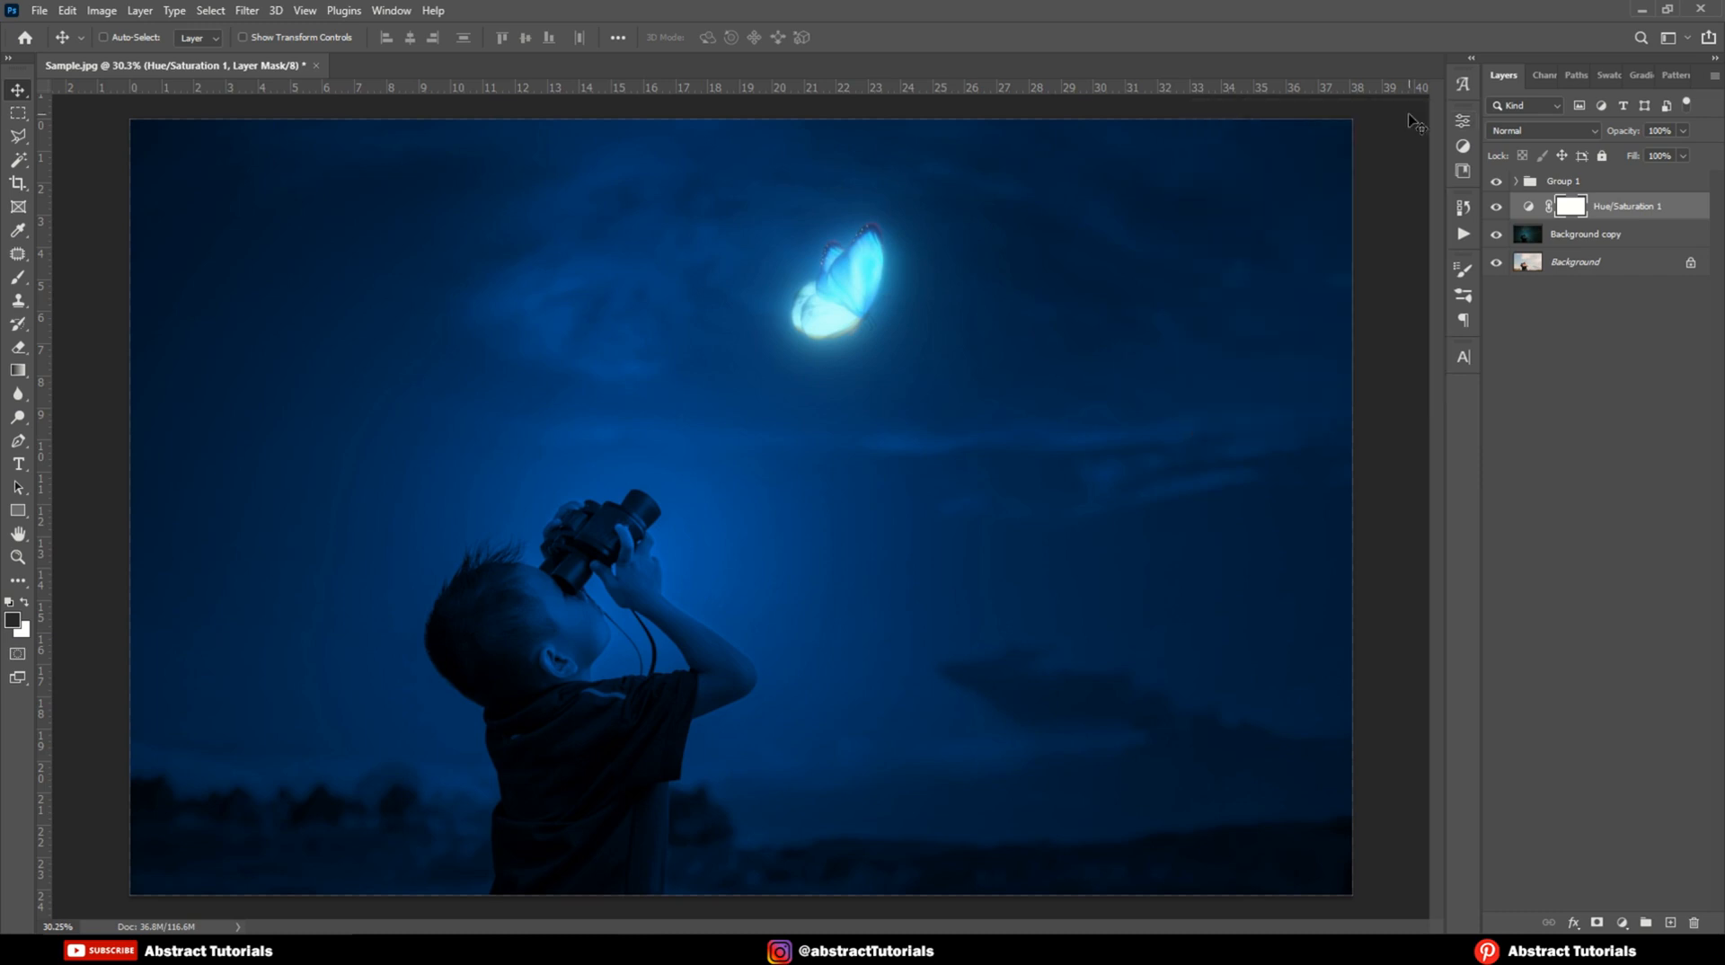
# Step: Split the Hue/Saturation layer's Blend If underlying black slider, with its upper half at about 77 and its lower half below 33
pyautogui.rightClick(1628, 207)
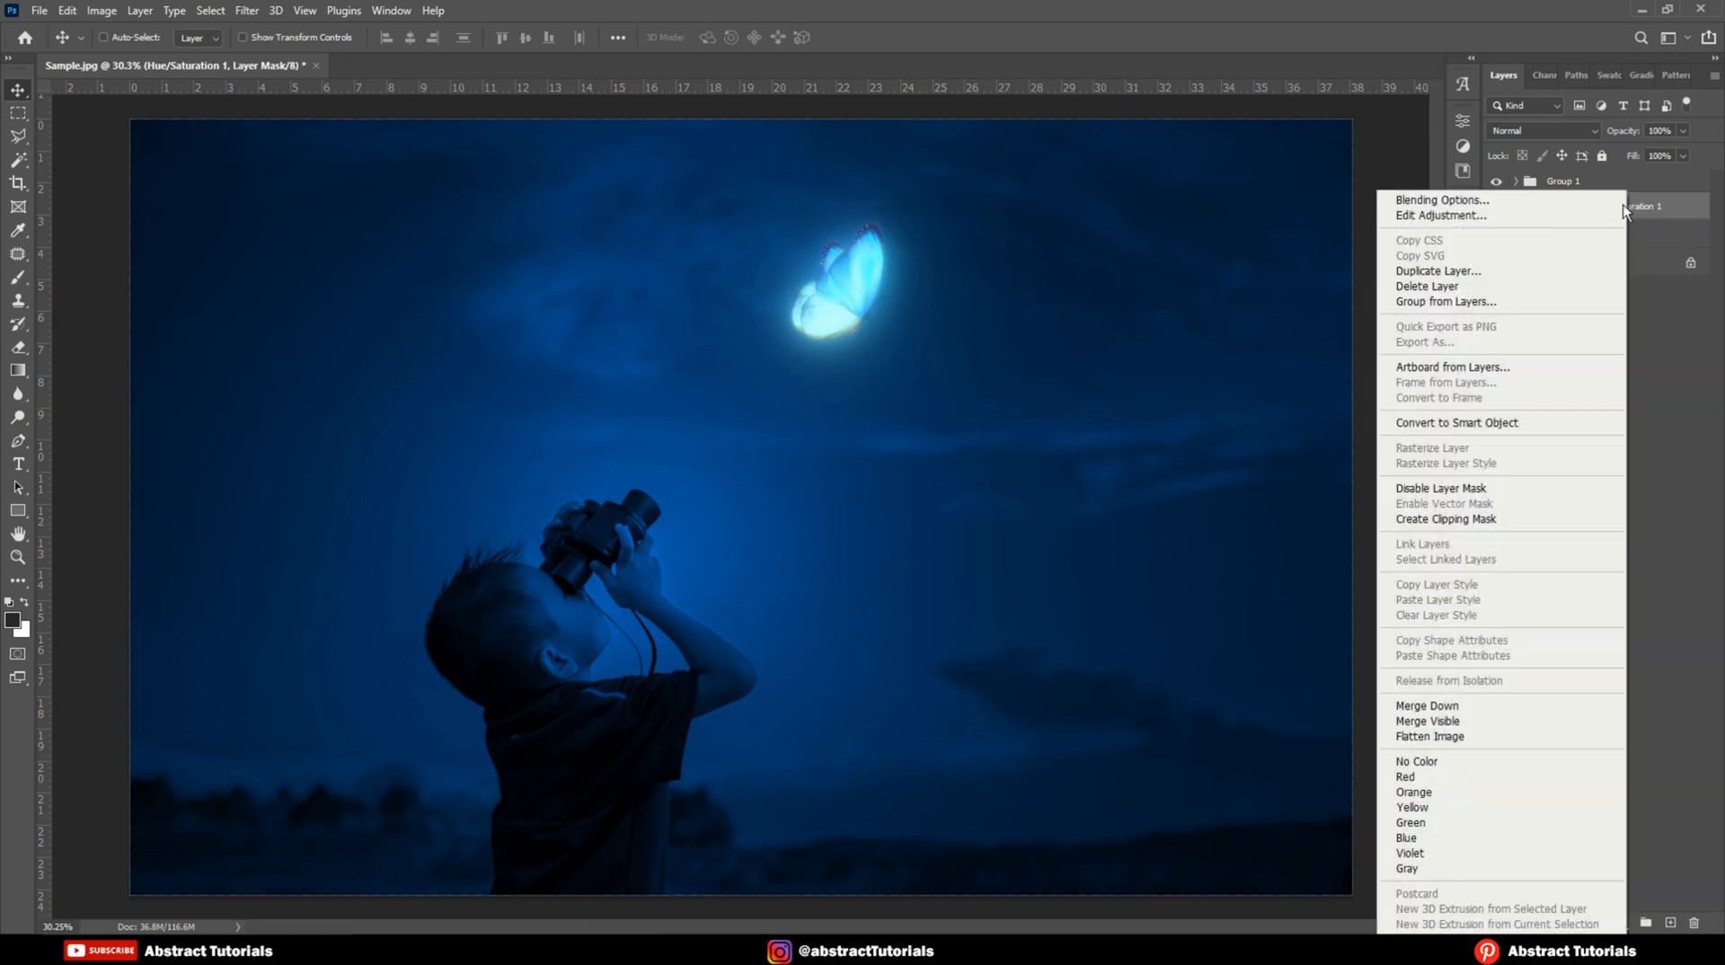
pyautogui.click(1463, 201)
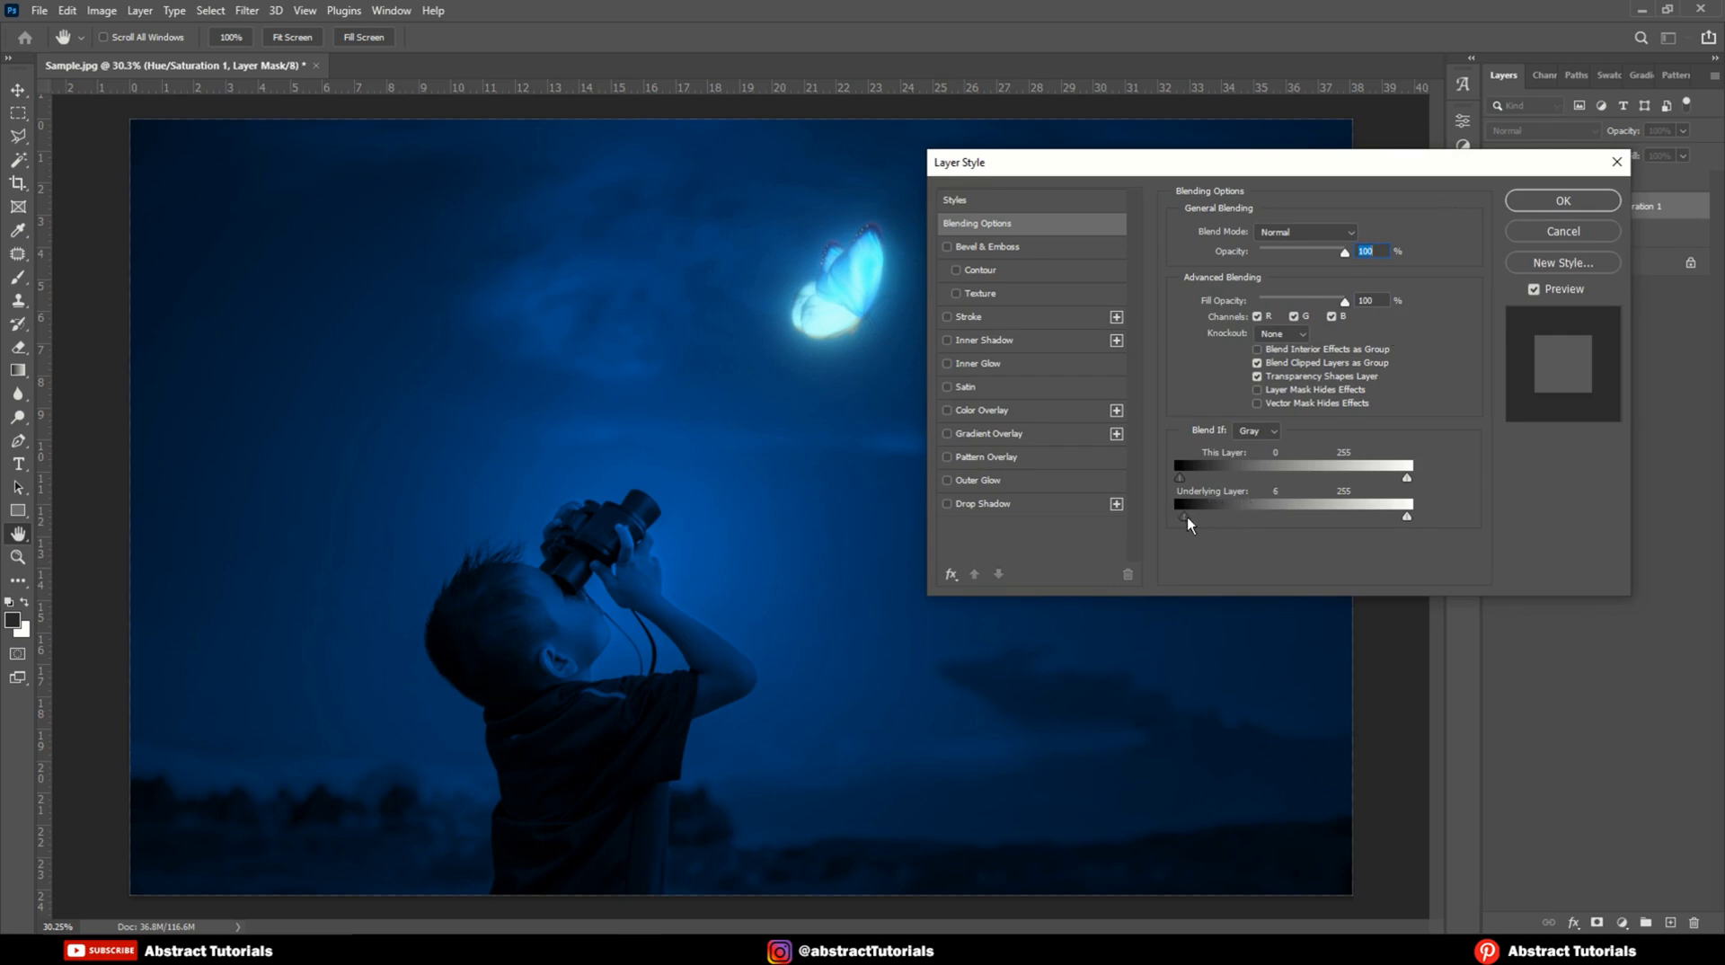
pyautogui.moveTo(1195, 517); pyautogui.dragTo(1209, 516)
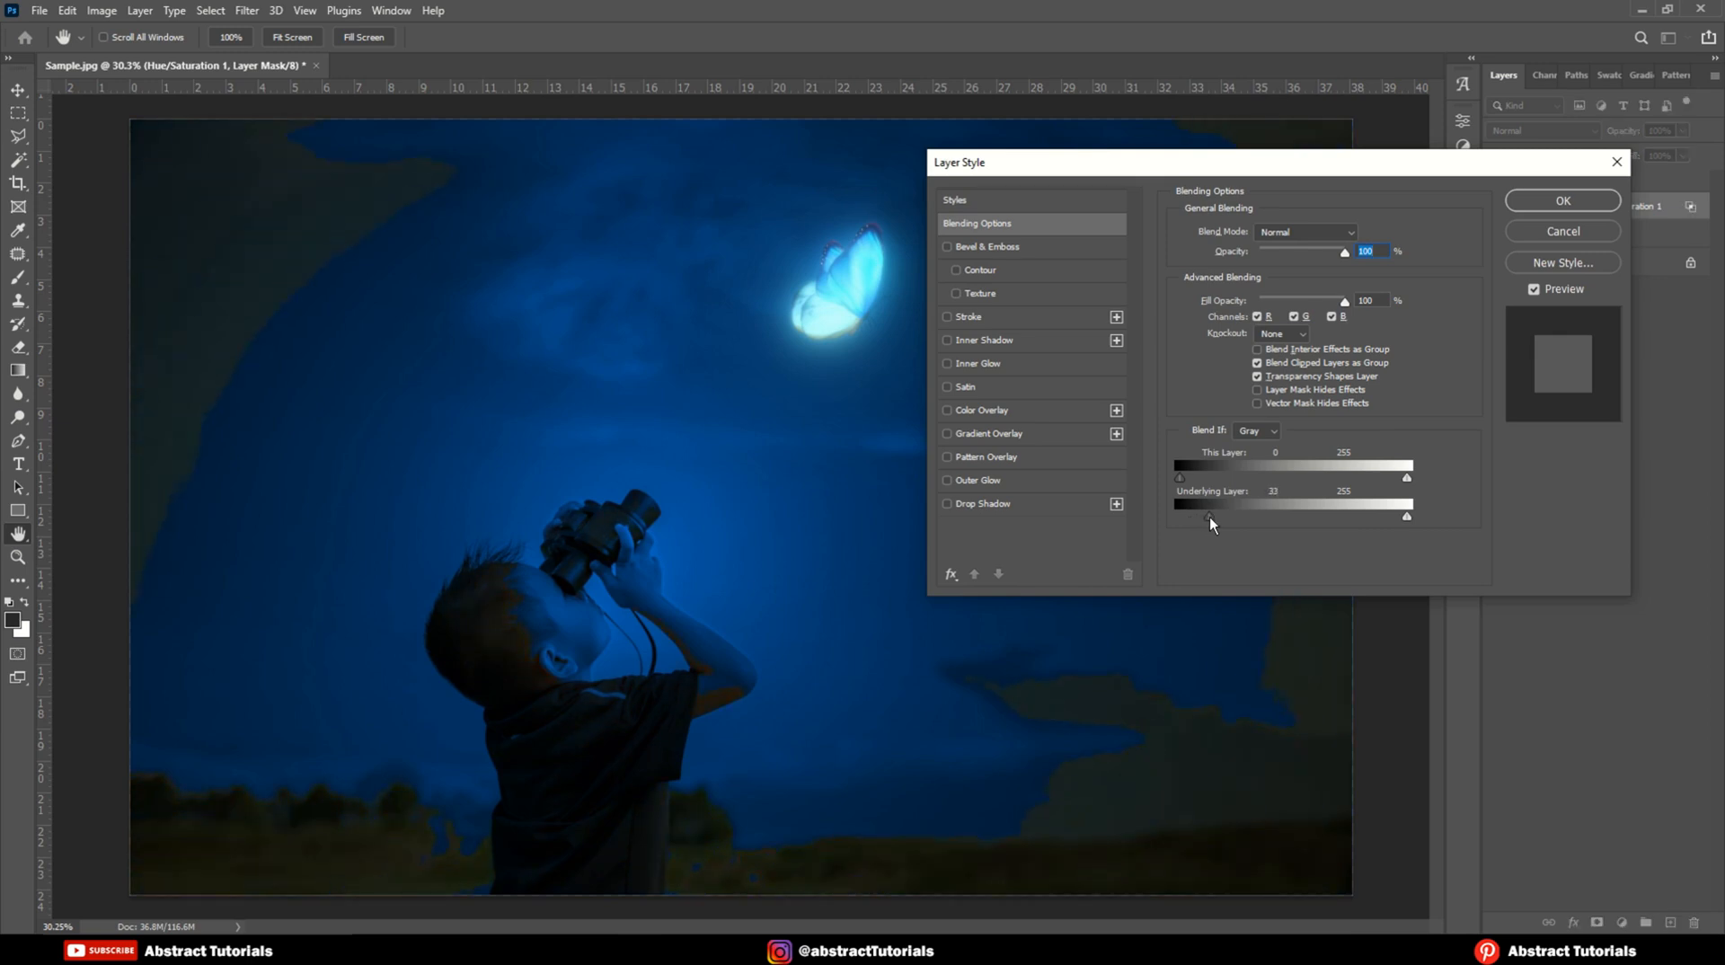
pyautogui.press('alt')
pyautogui.moveTo(1209, 517); pyautogui.dragTo(1238, 515)
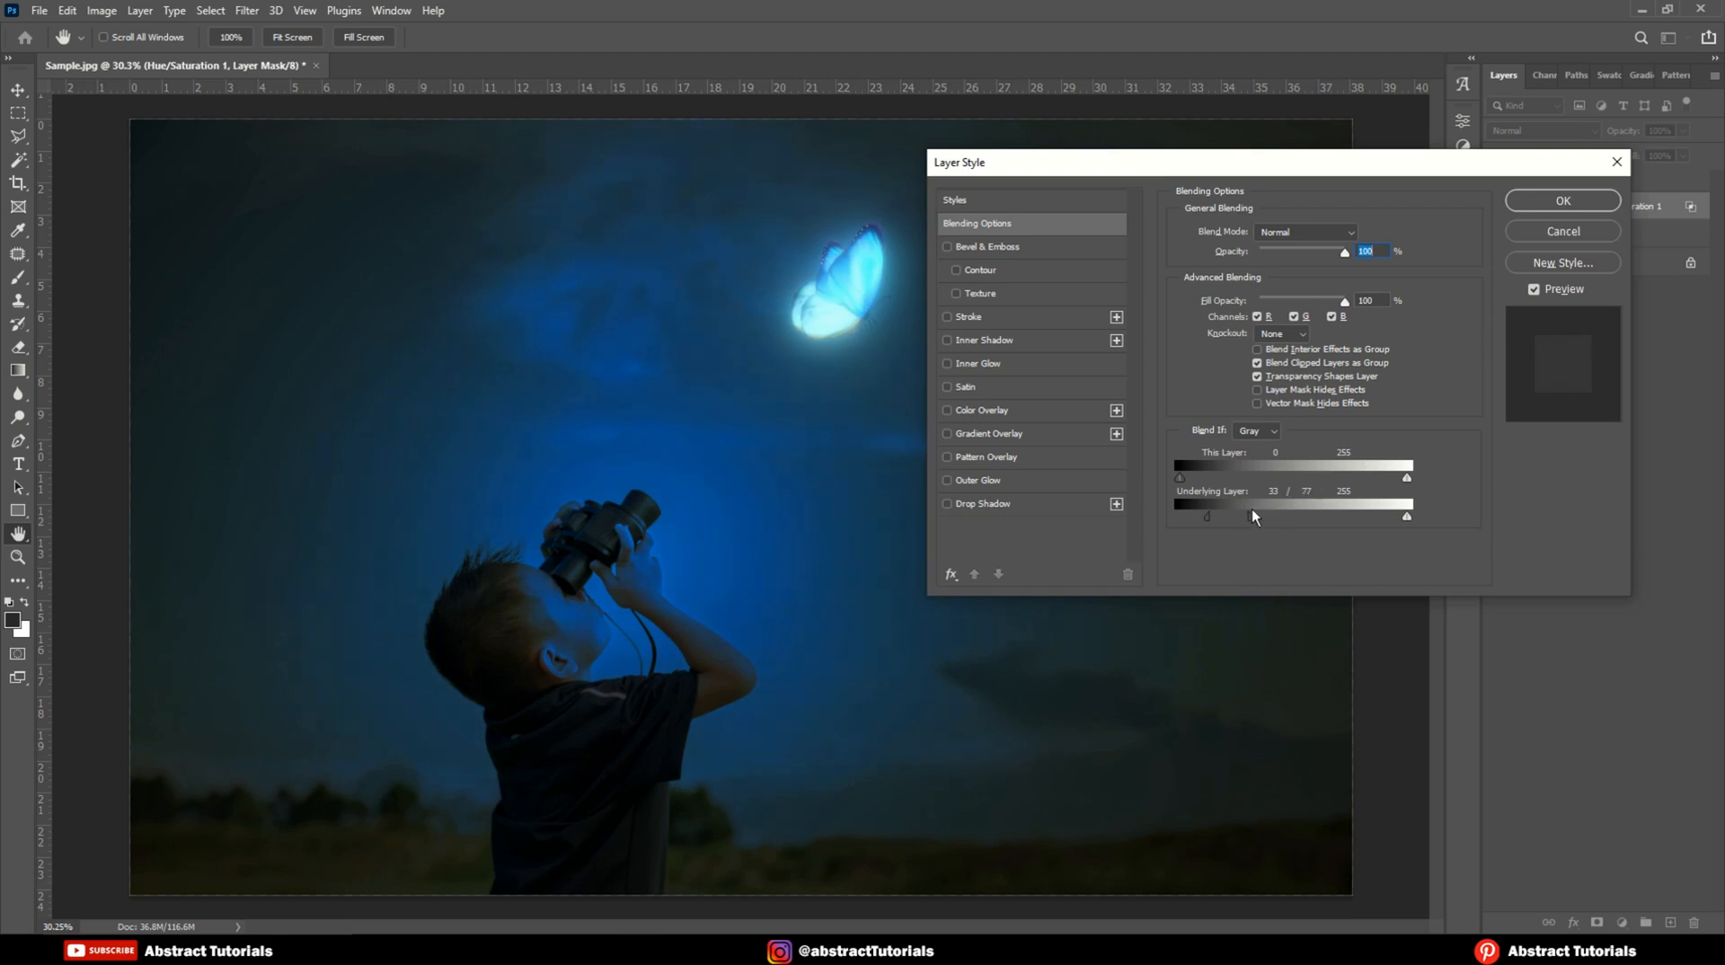
pyautogui.moveTo(1205, 516); pyautogui.dragTo(1198, 518)
pyautogui.click(1534, 204)
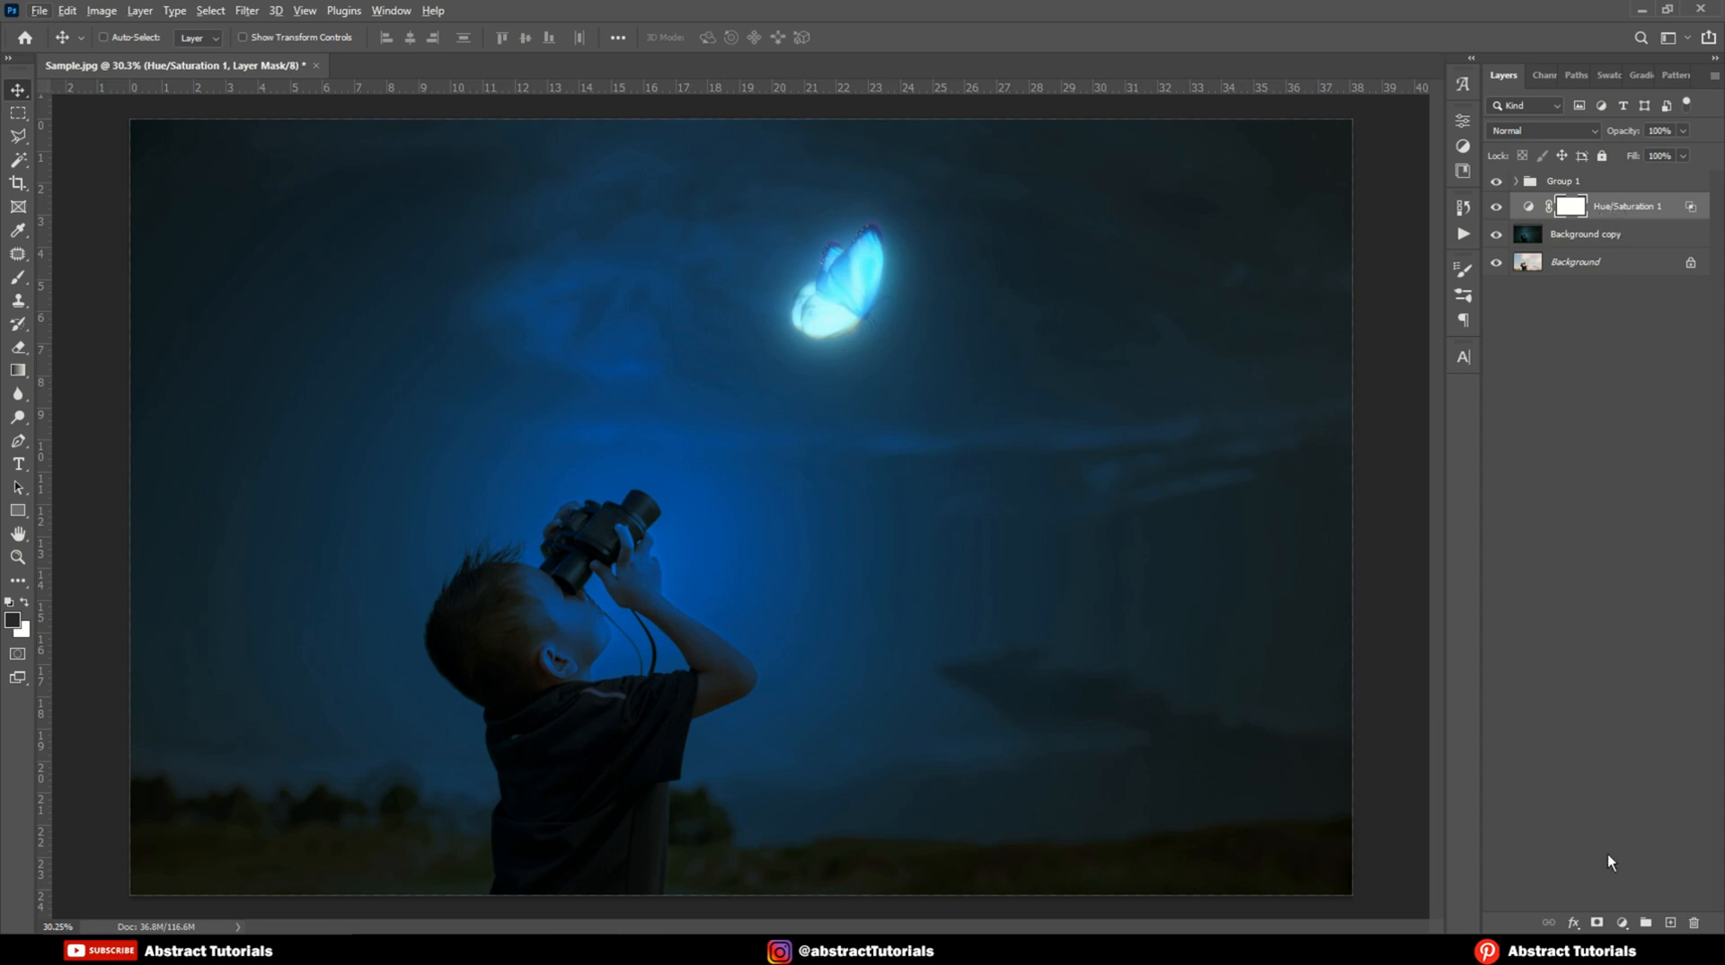
# Step: Add a Brightness/Contrast adjustment layer above Hue/Saturation with contrast 40 and brightness slightly below -16
pyautogui.click(1623, 924)
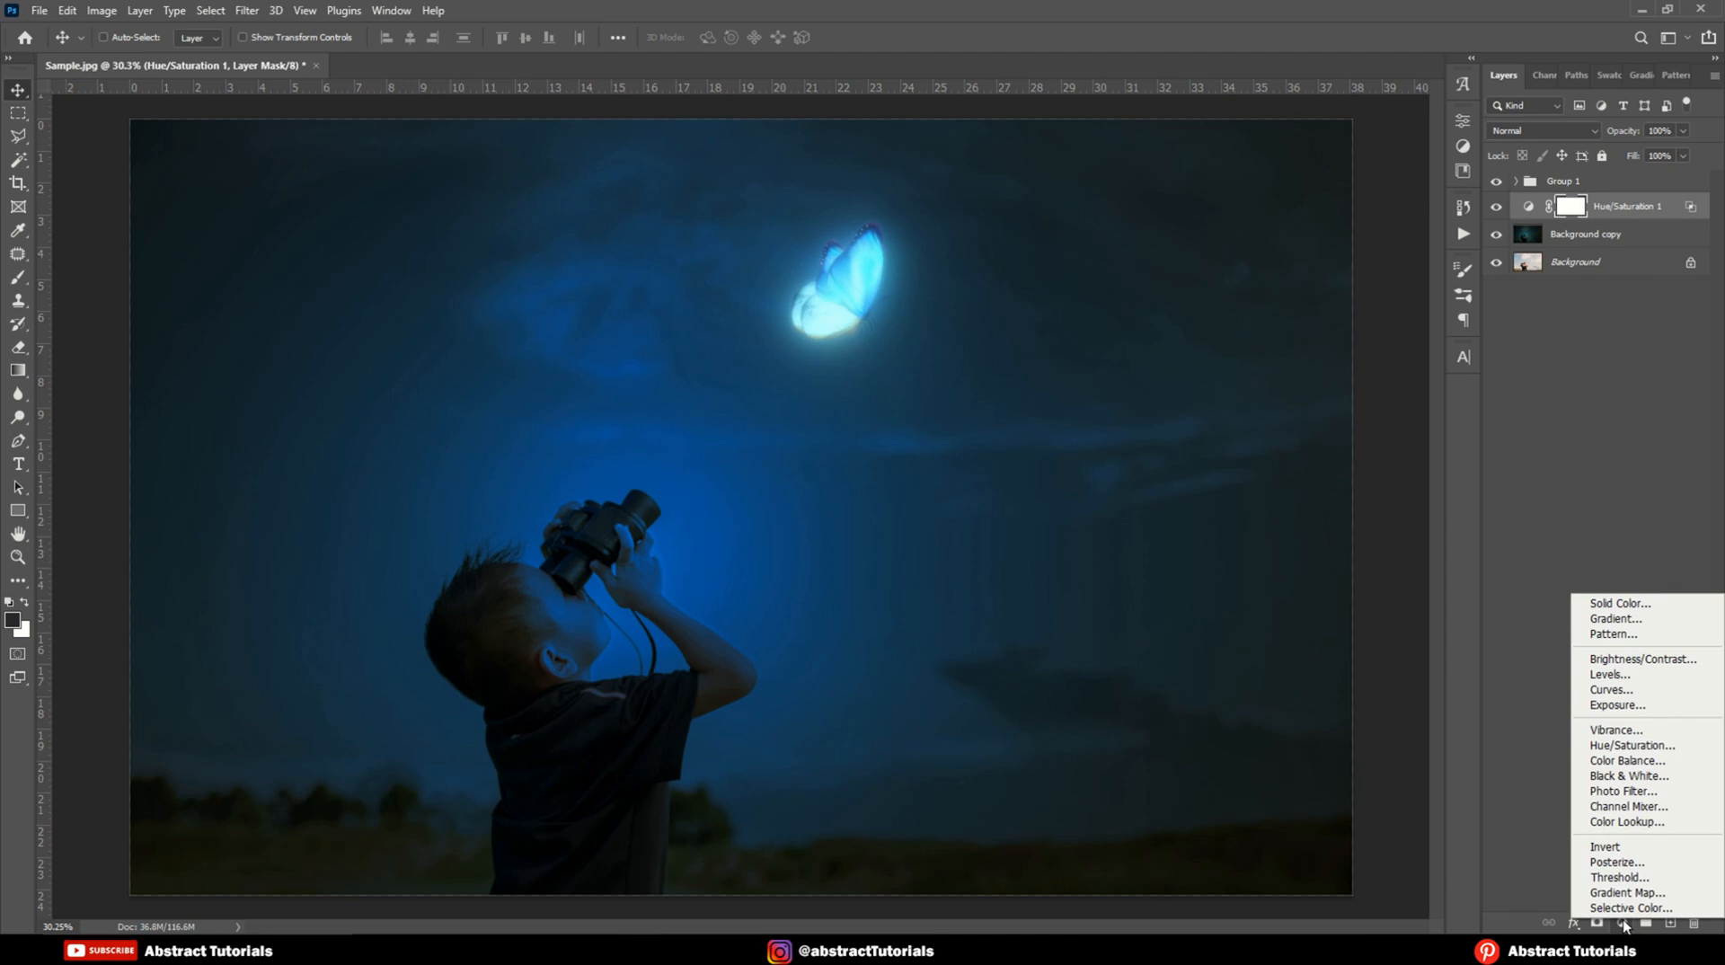
pyautogui.click(1637, 662)
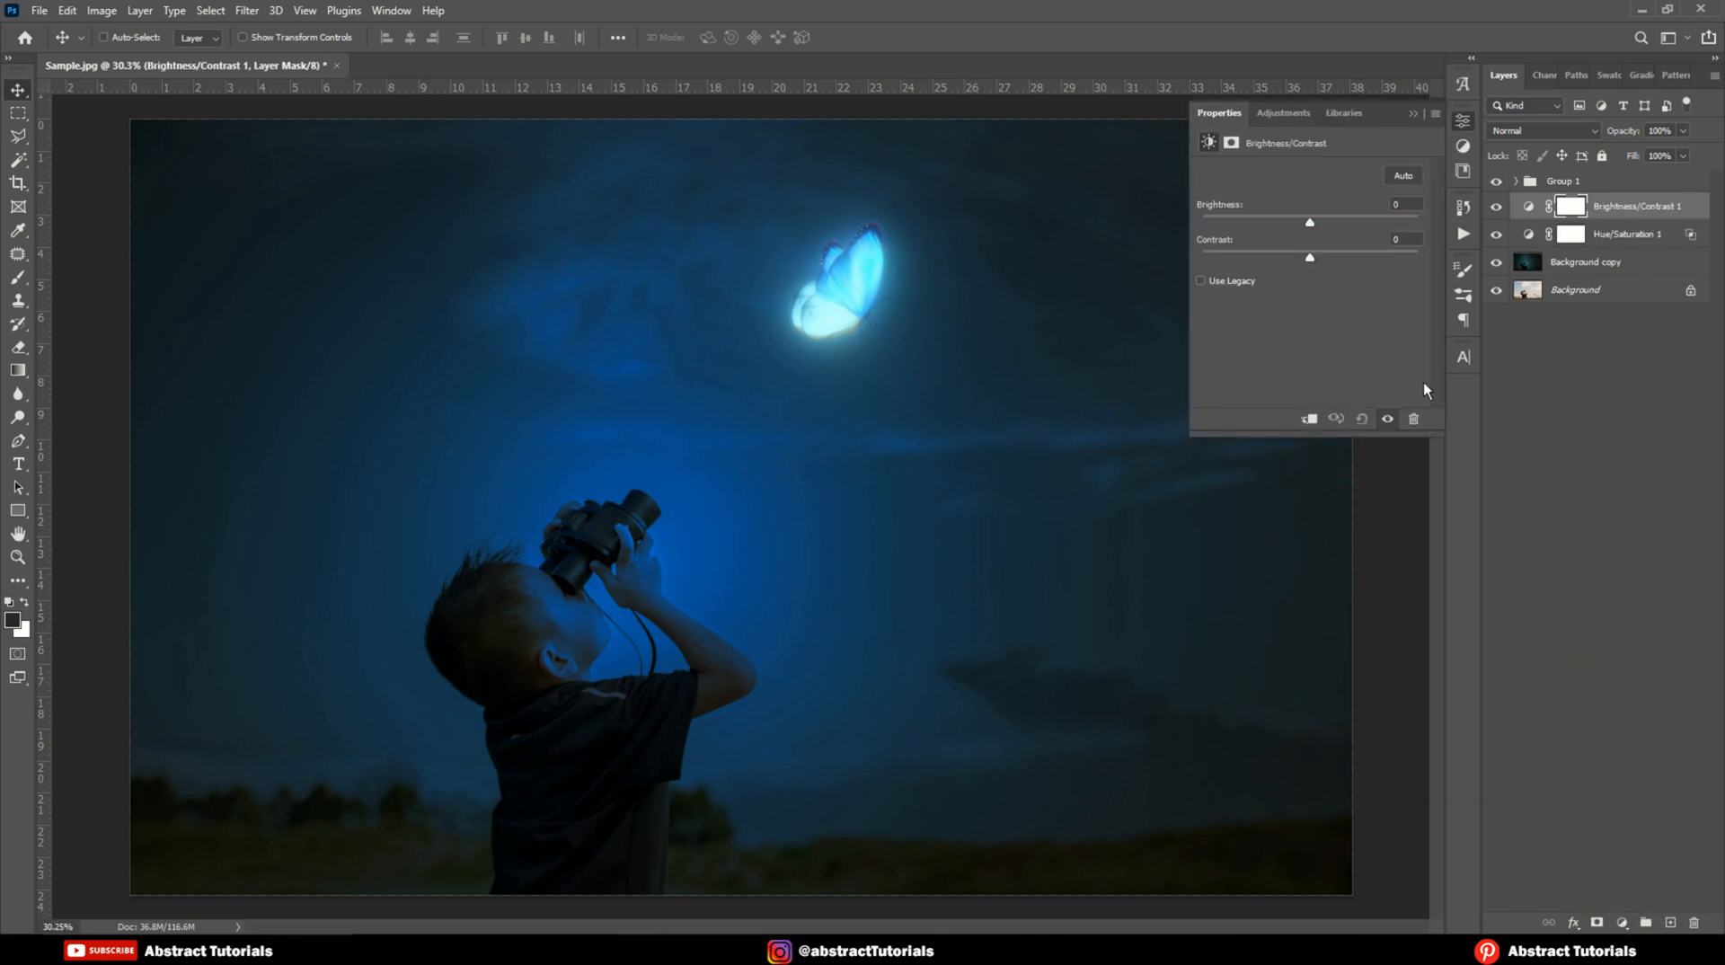
pyautogui.moveTo(1311, 230)
pyautogui.mouseDown()
pyautogui.moveTo(1326, 229)
pyautogui.moveTo(1293, 228)
pyautogui.moveTo(1316, 260)
pyautogui.moveTo(1359, 263)
pyautogui.moveTo(1297, 222)
pyautogui.mouseUp()
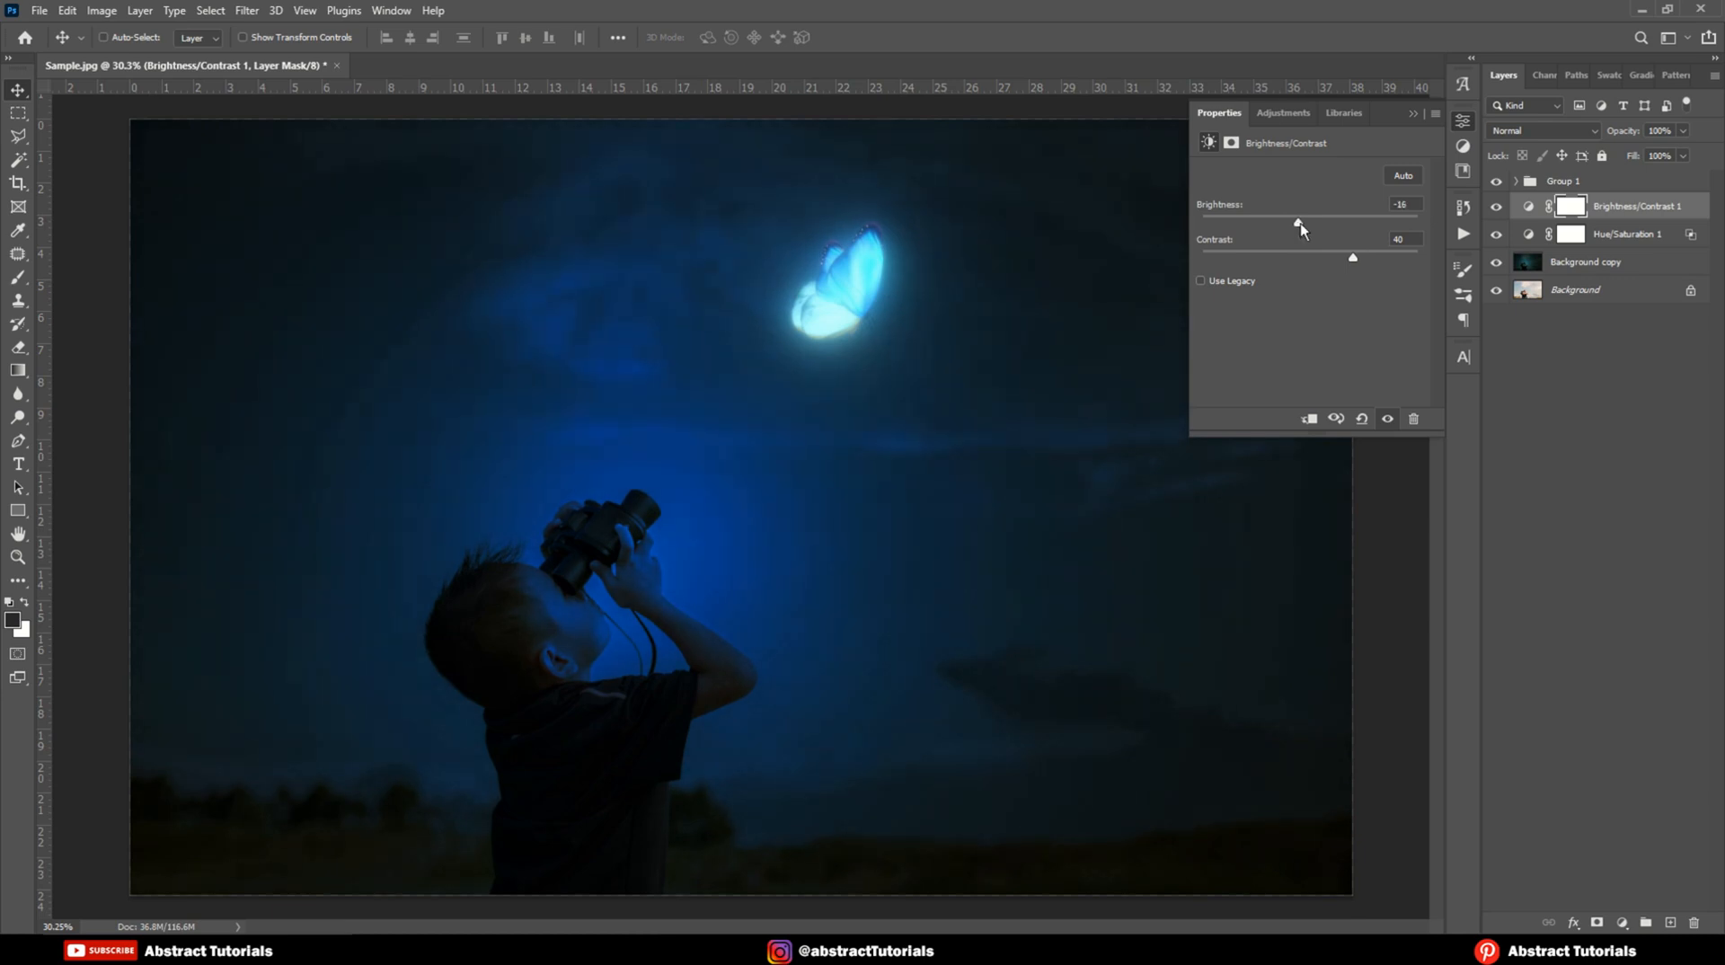
pyautogui.moveTo(1299, 224); pyautogui.dragTo(1293, 224)
pyautogui.click(1411, 116)
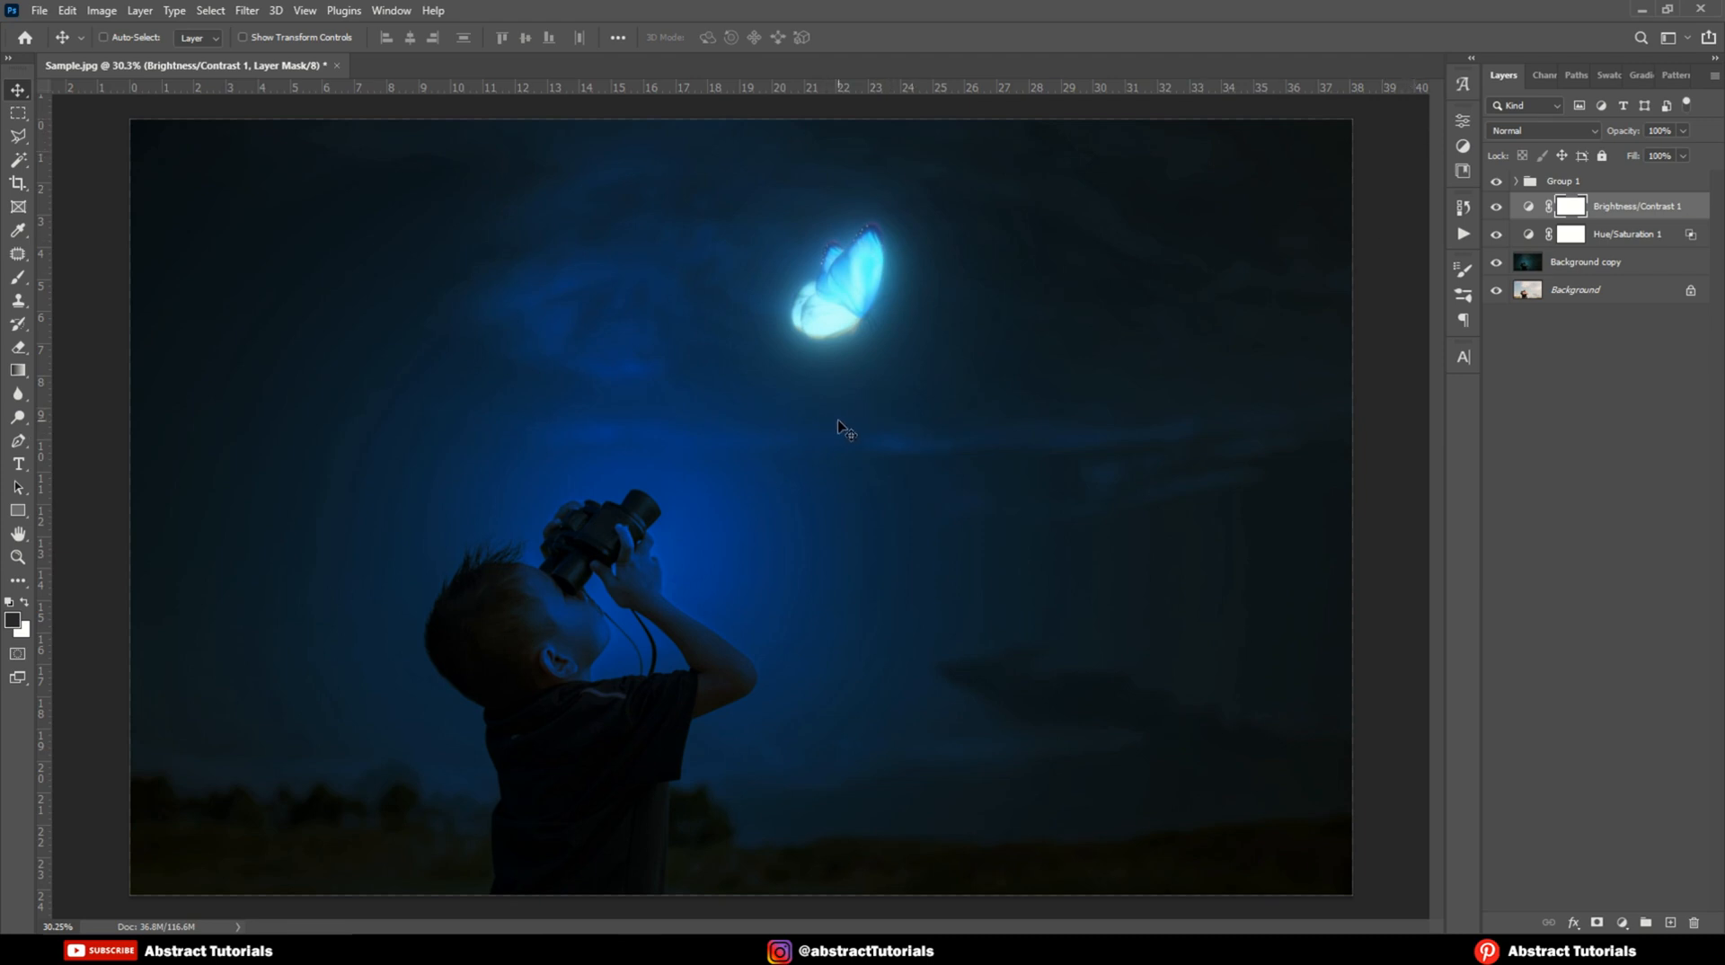
# Step: Duplicate the Group 1 butterfly and place the copy below and to the right of the original
pyautogui.click(1555, 184)
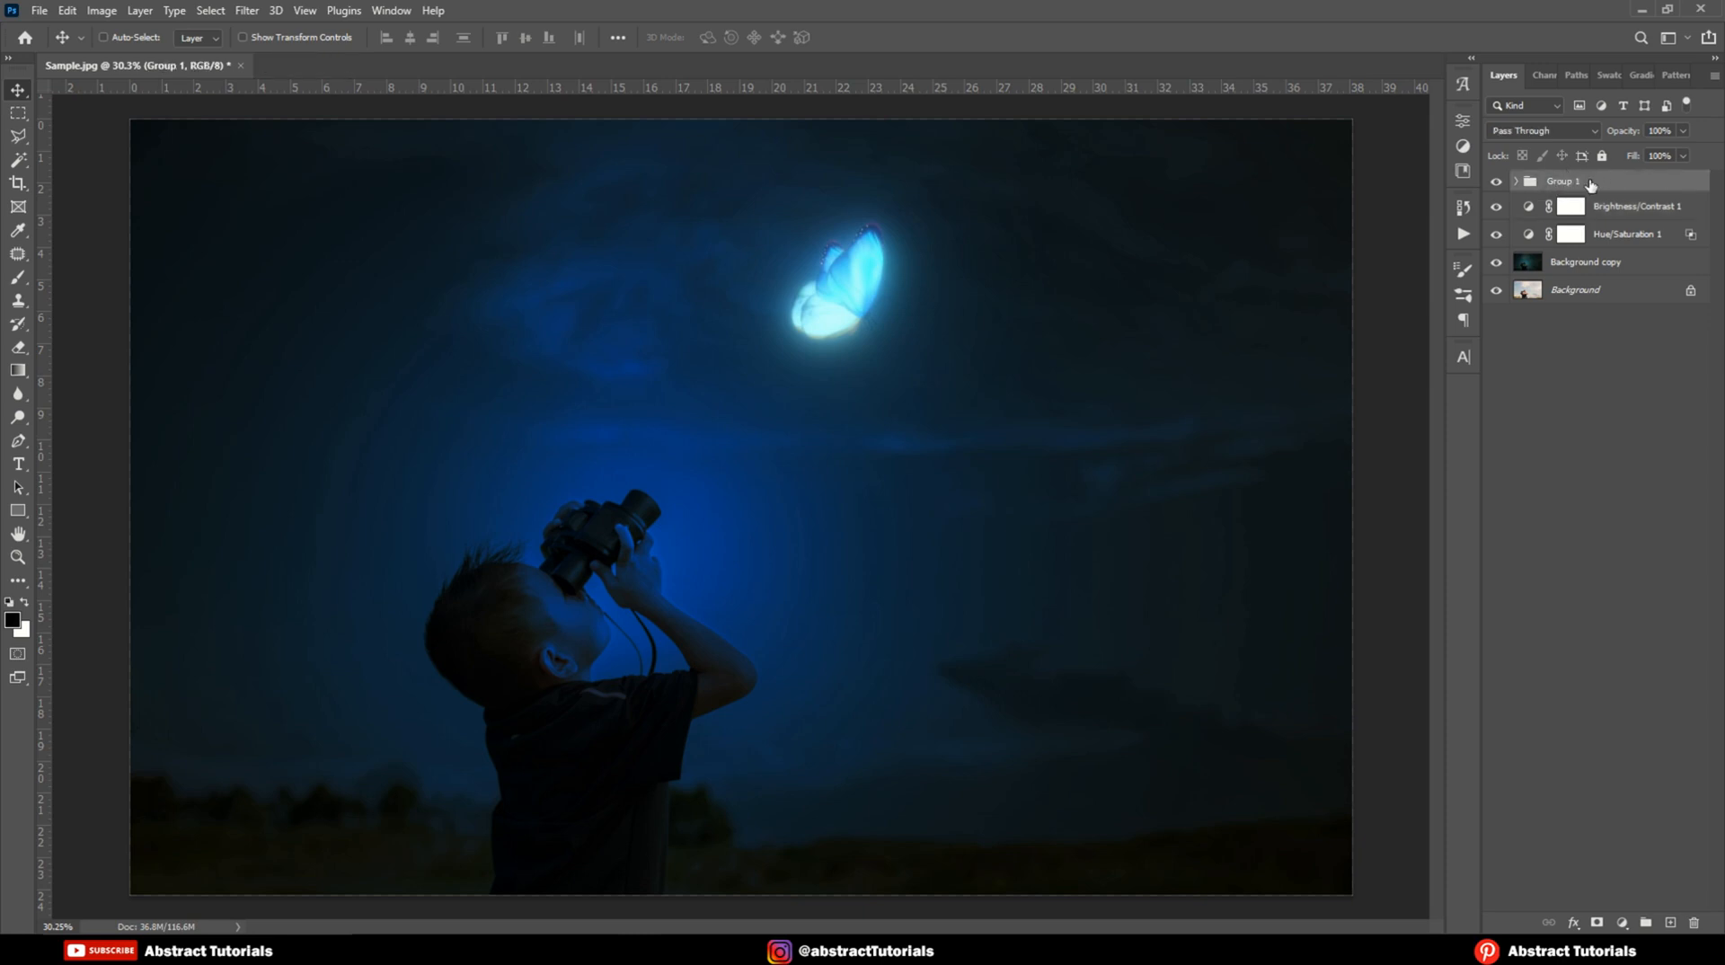
pyautogui.rightClick(1590, 183)
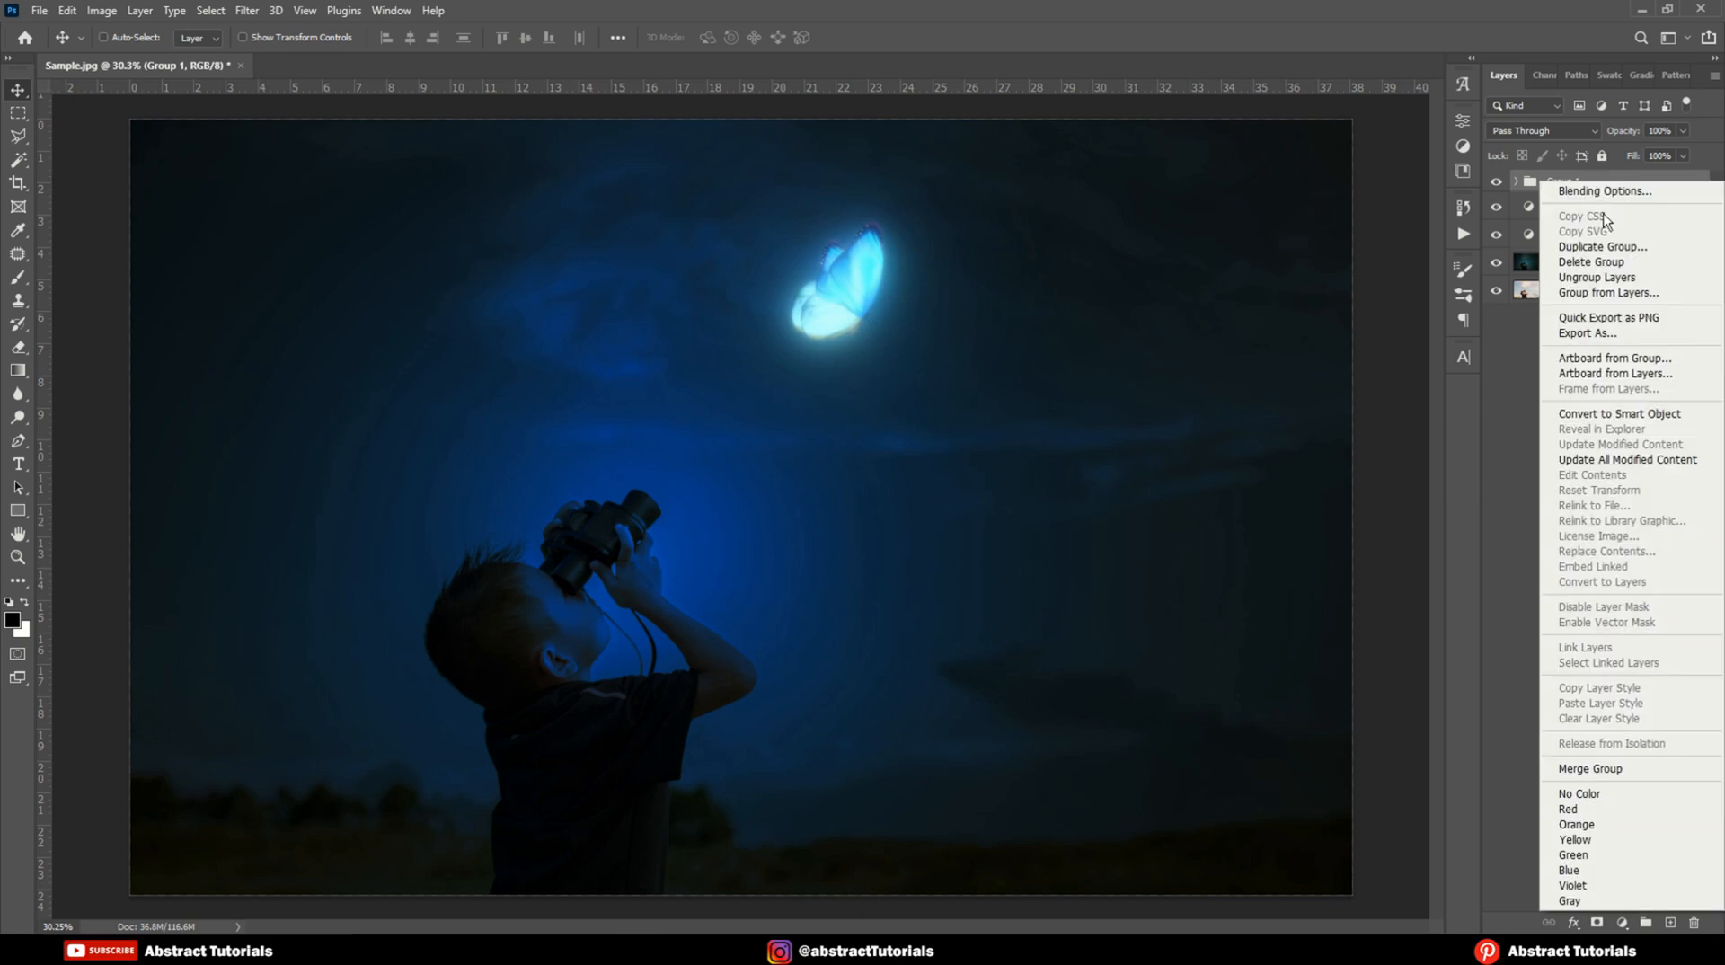
pyautogui.click(1588, 250)
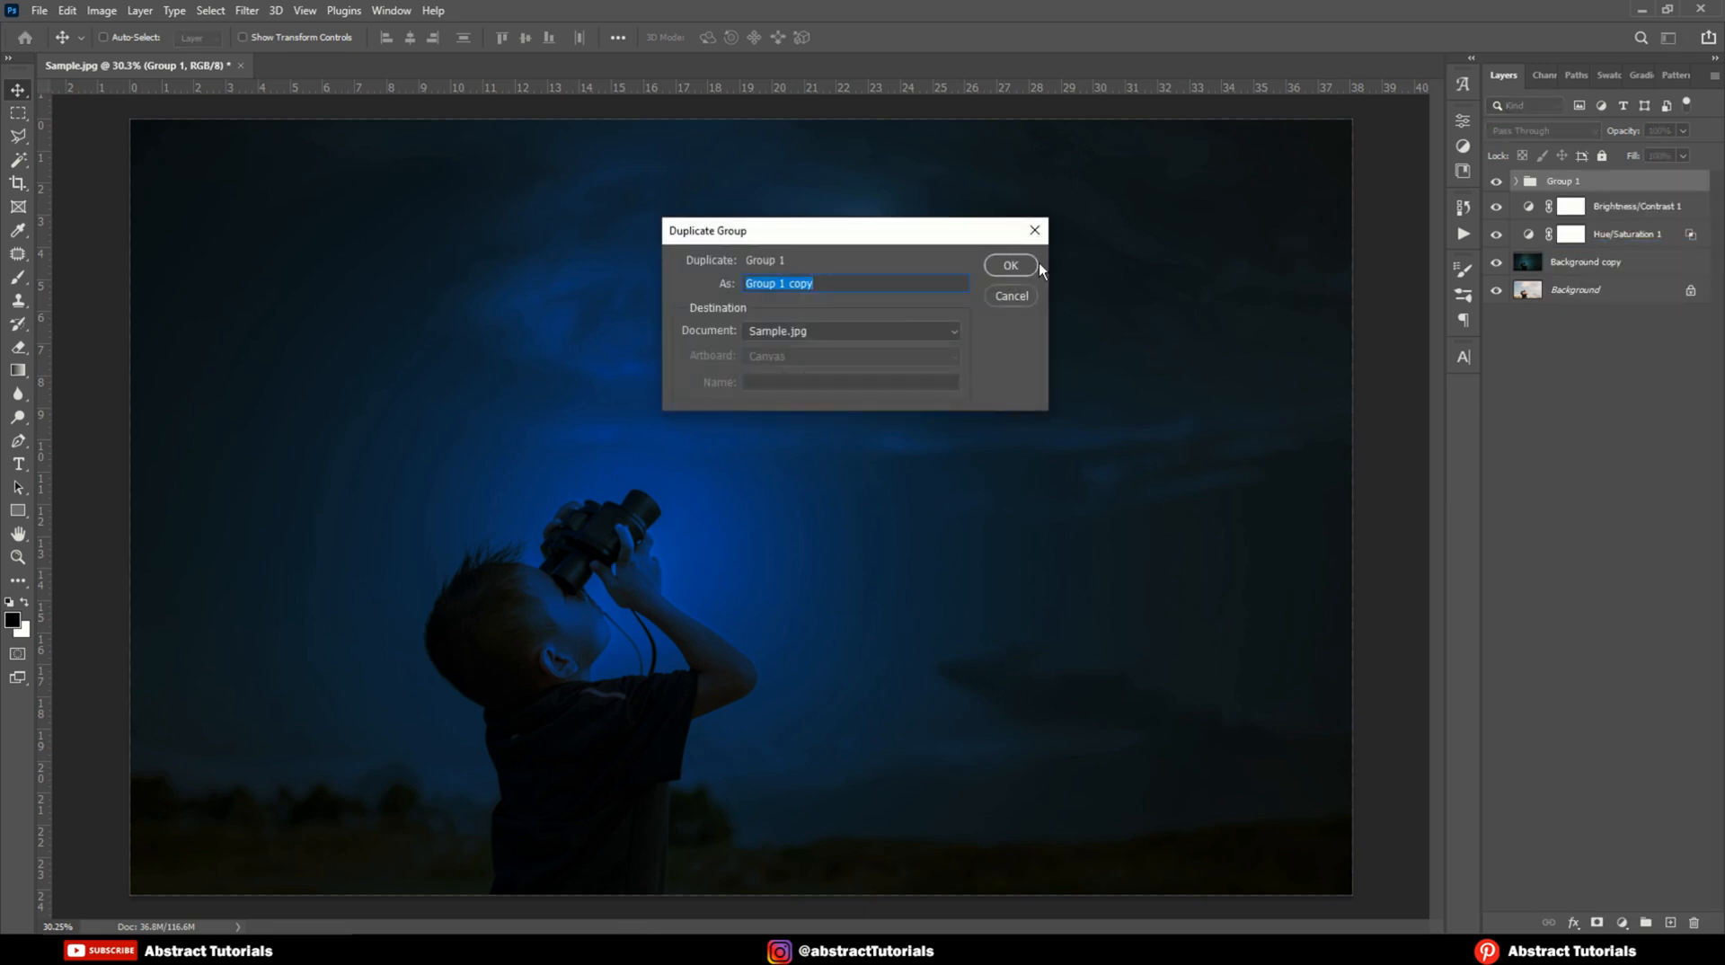
pyautogui.click(1033, 265)
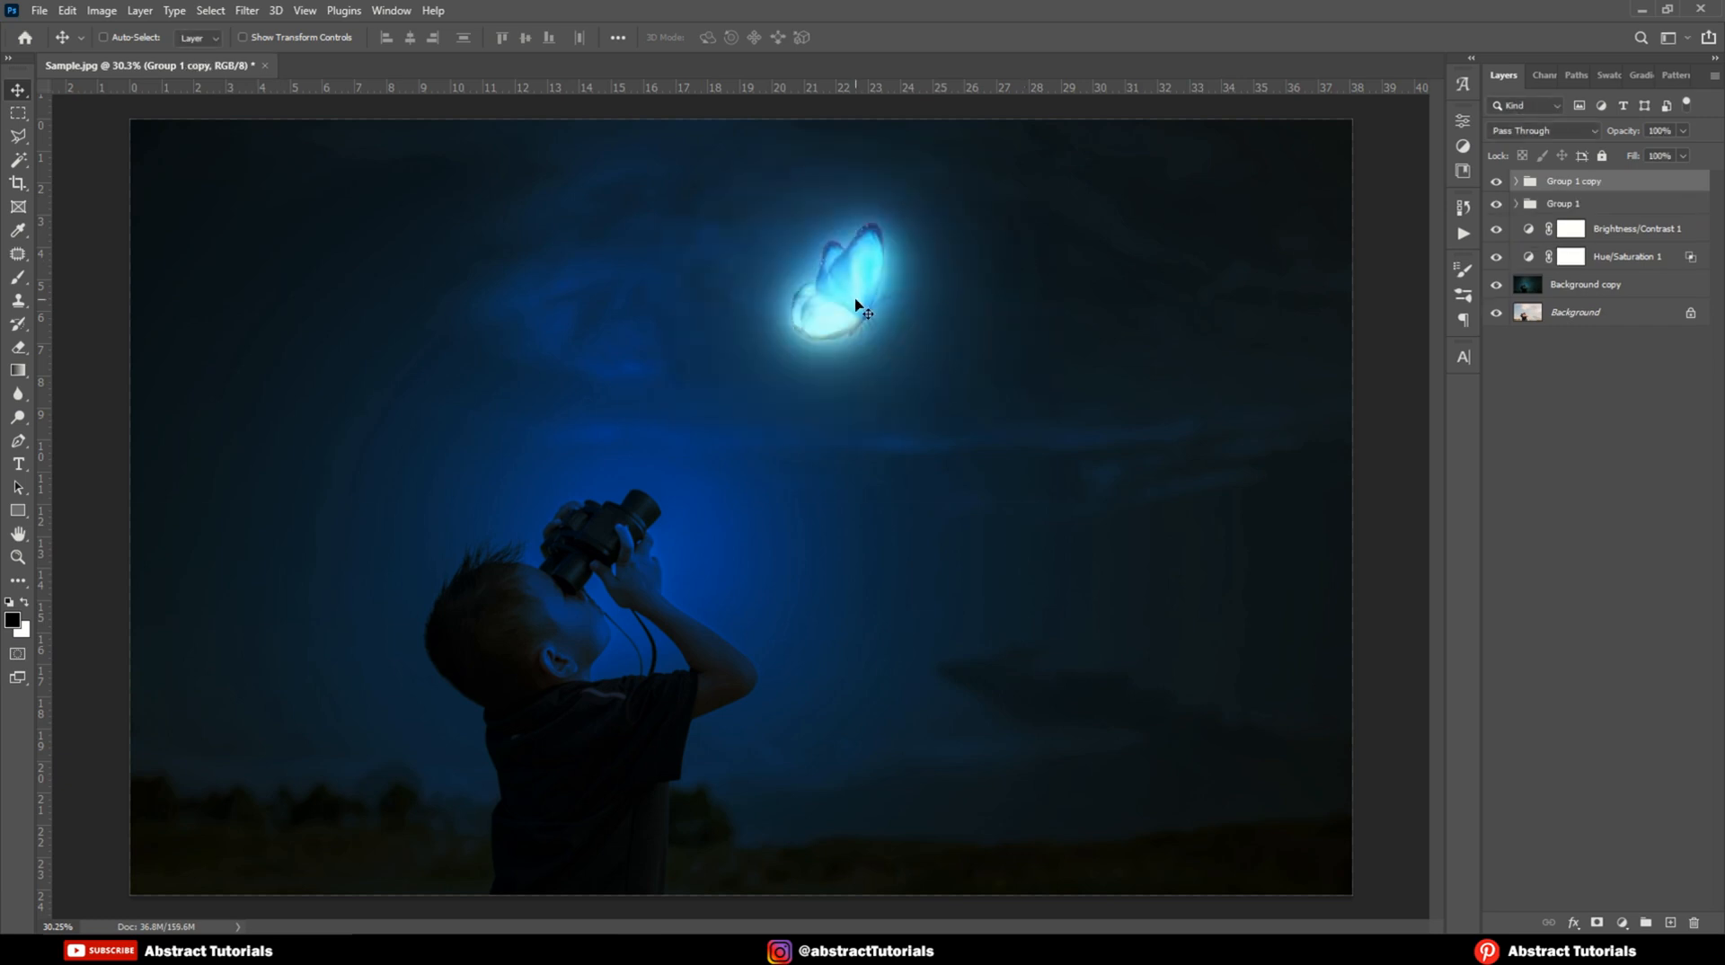
pyautogui.moveTo(858, 307); pyautogui.dragTo(986, 409)
# Step: Flip the second butterfly horizontally, scale it to about 79%, and position it below and to the right of the first
pyautogui.hotkey('ctrl', 't')
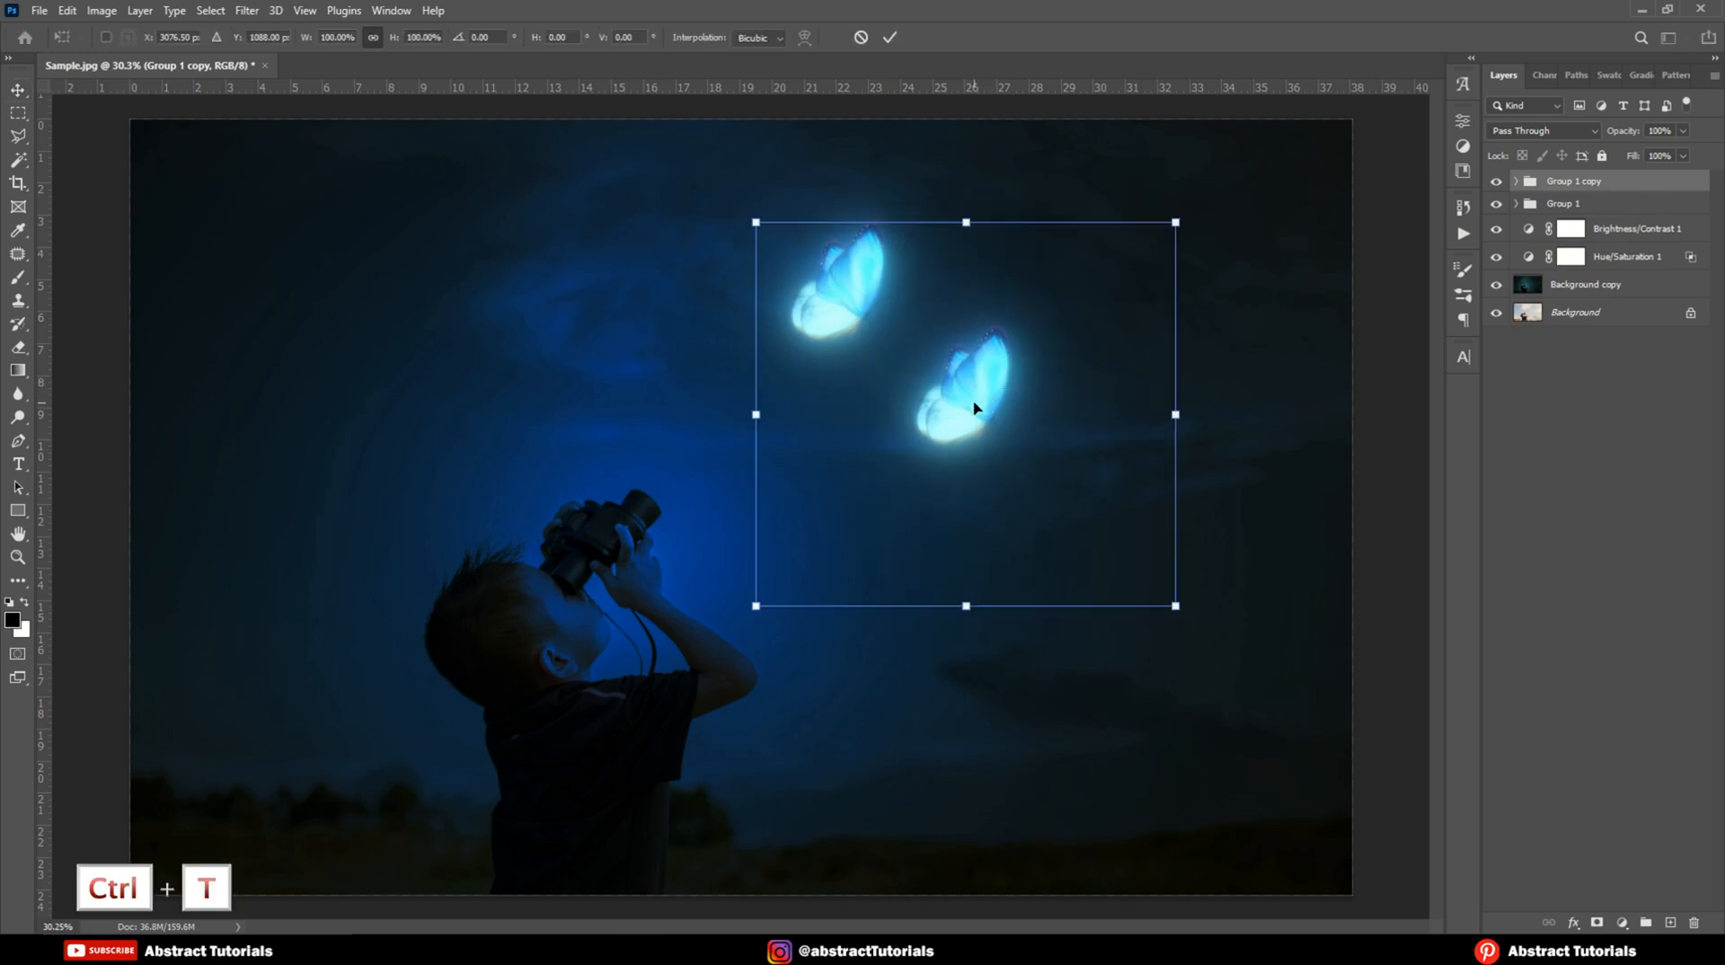
pyautogui.rightClick(974, 404)
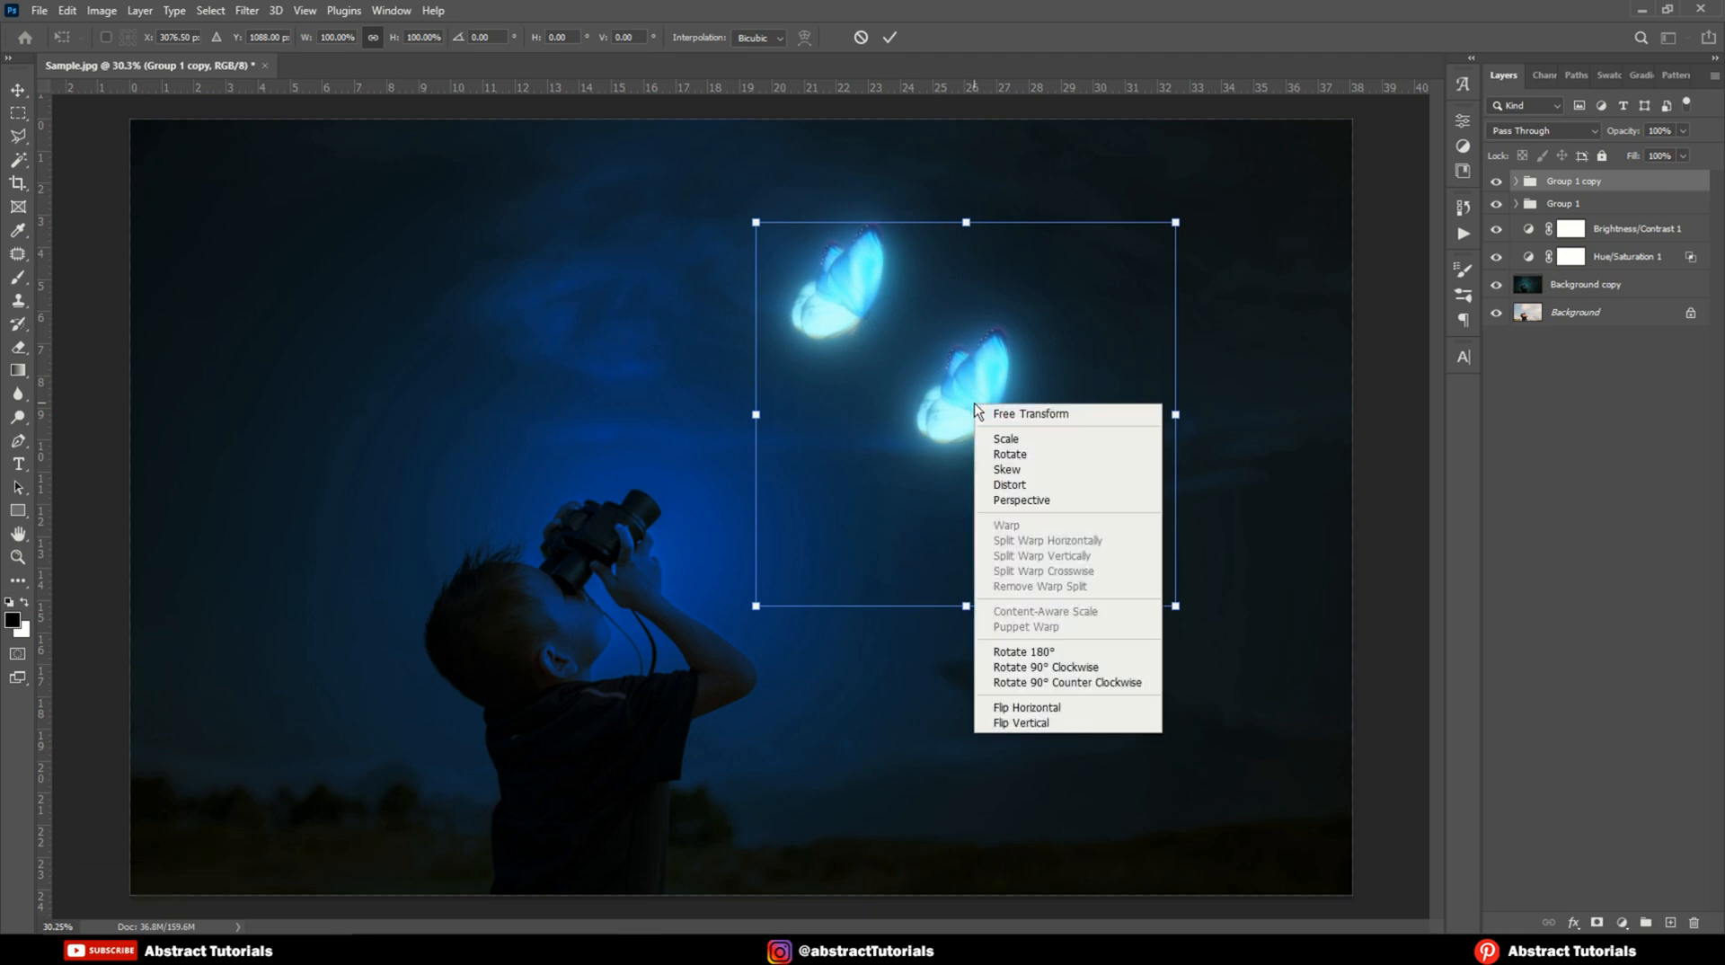
pyautogui.click(1027, 708)
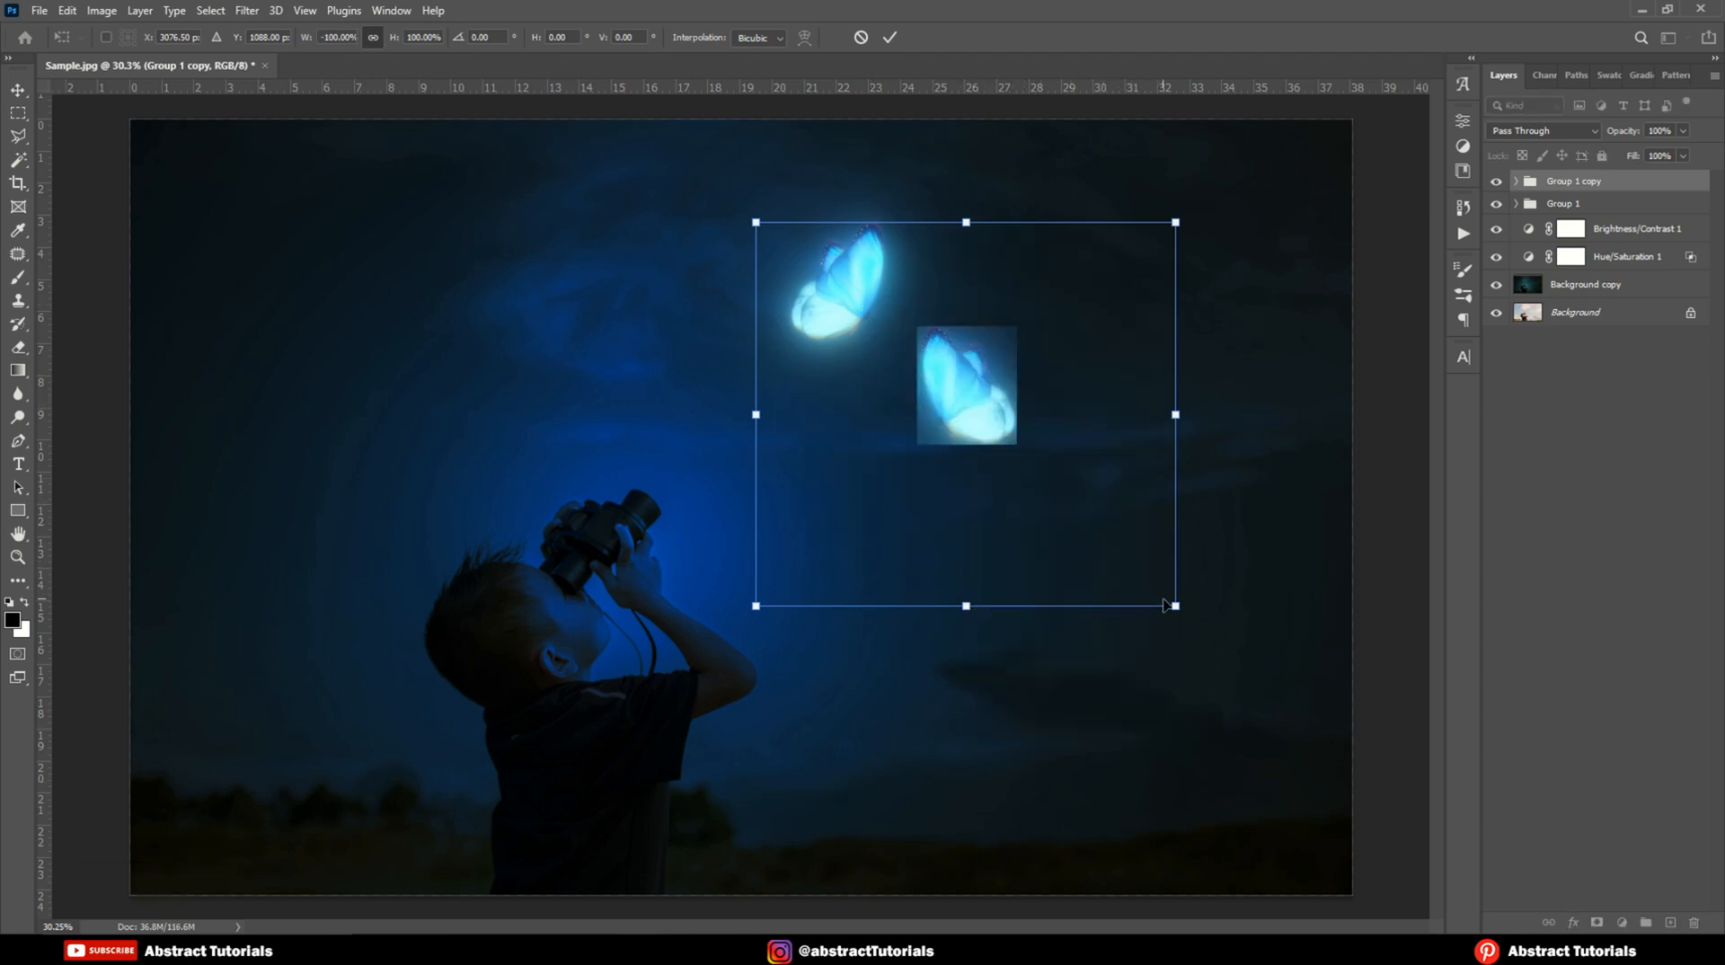
pyautogui.moveTo(1175, 608); pyautogui.dragTo(1088, 527)
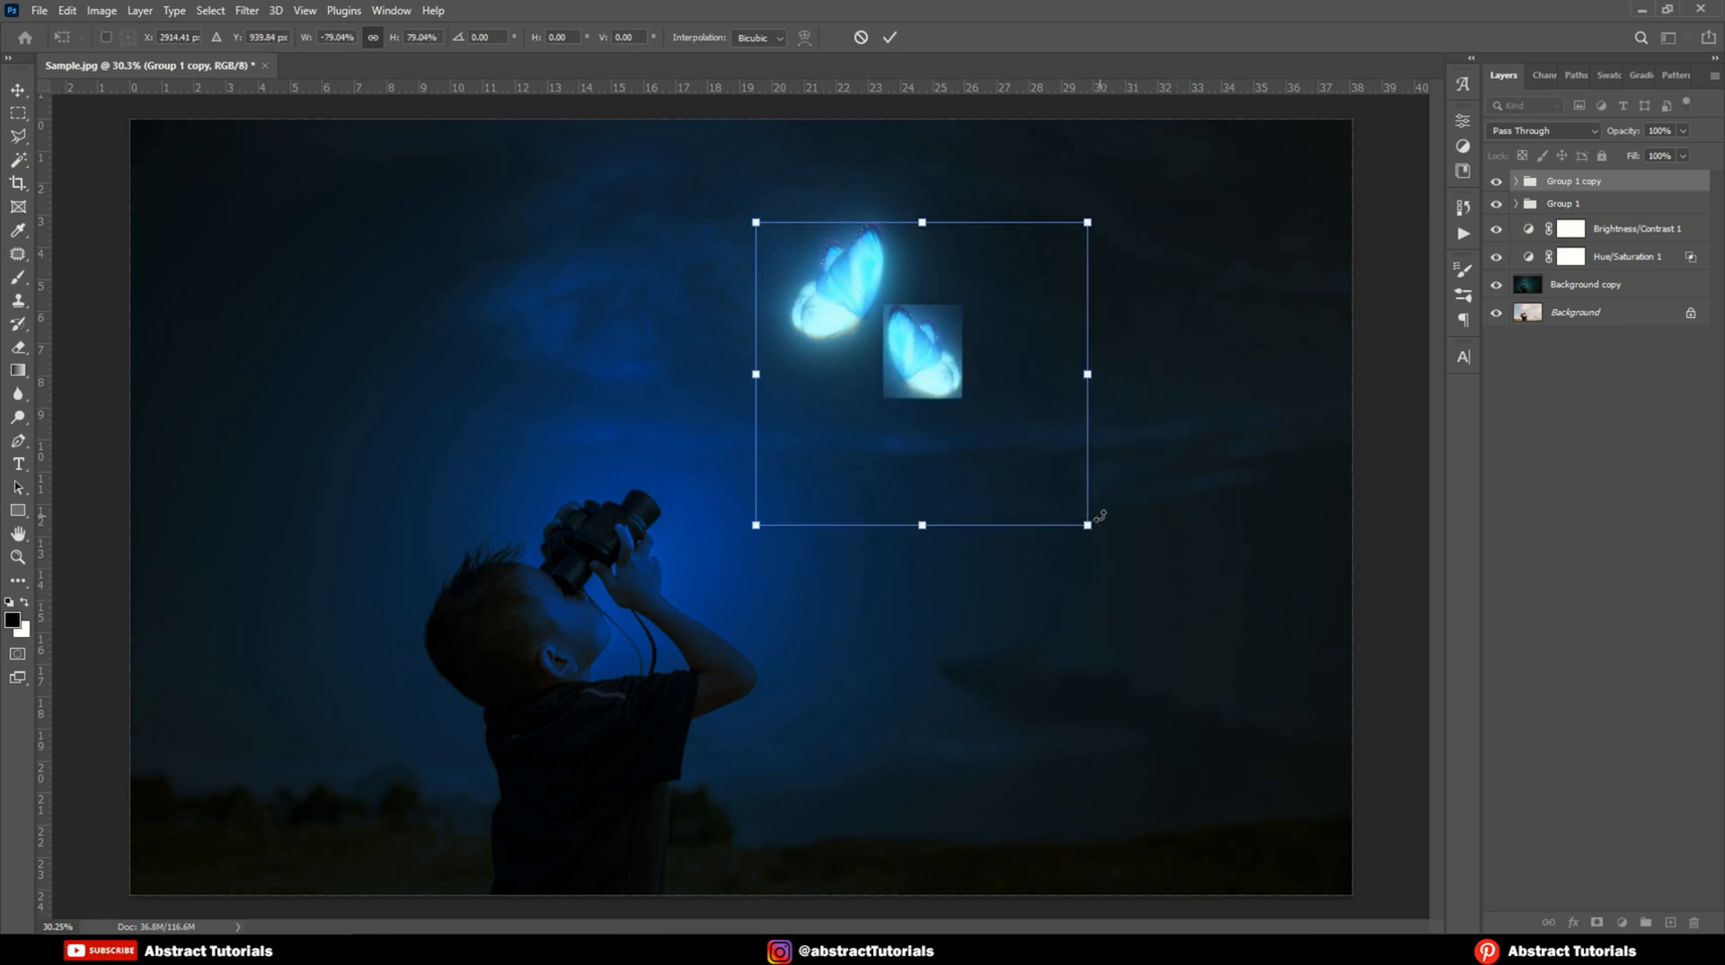
pyautogui.click(890, 37)
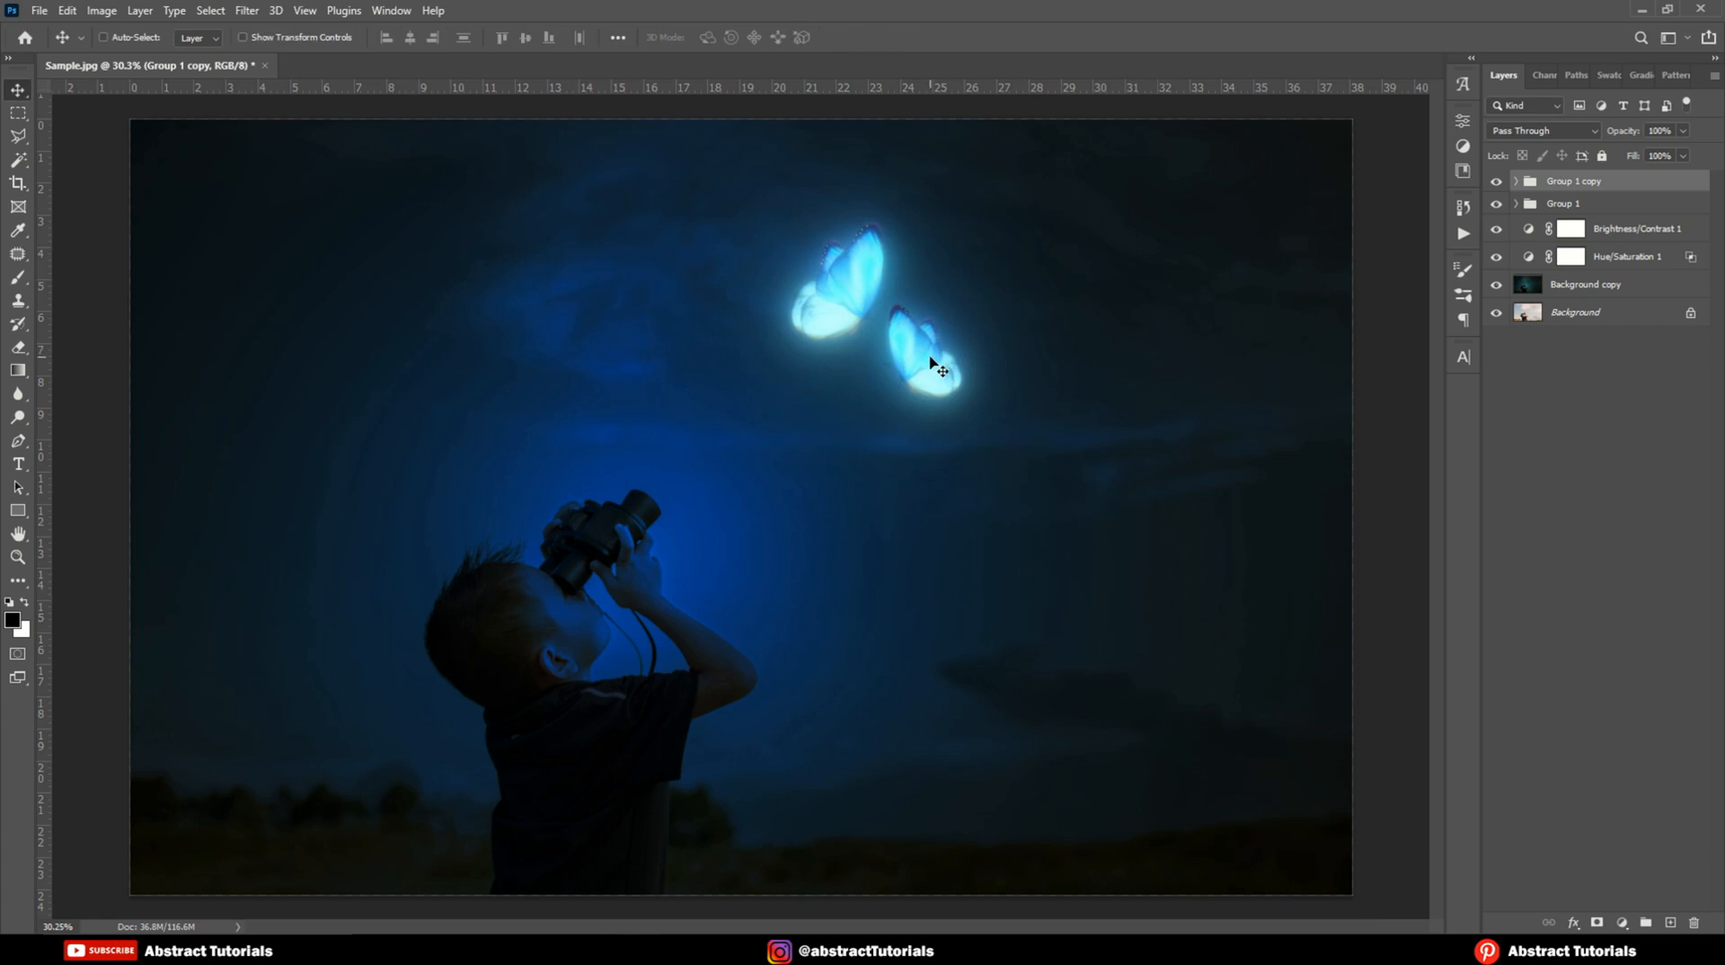
pyautogui.moveTo(934, 363); pyautogui.dragTo(959, 435)
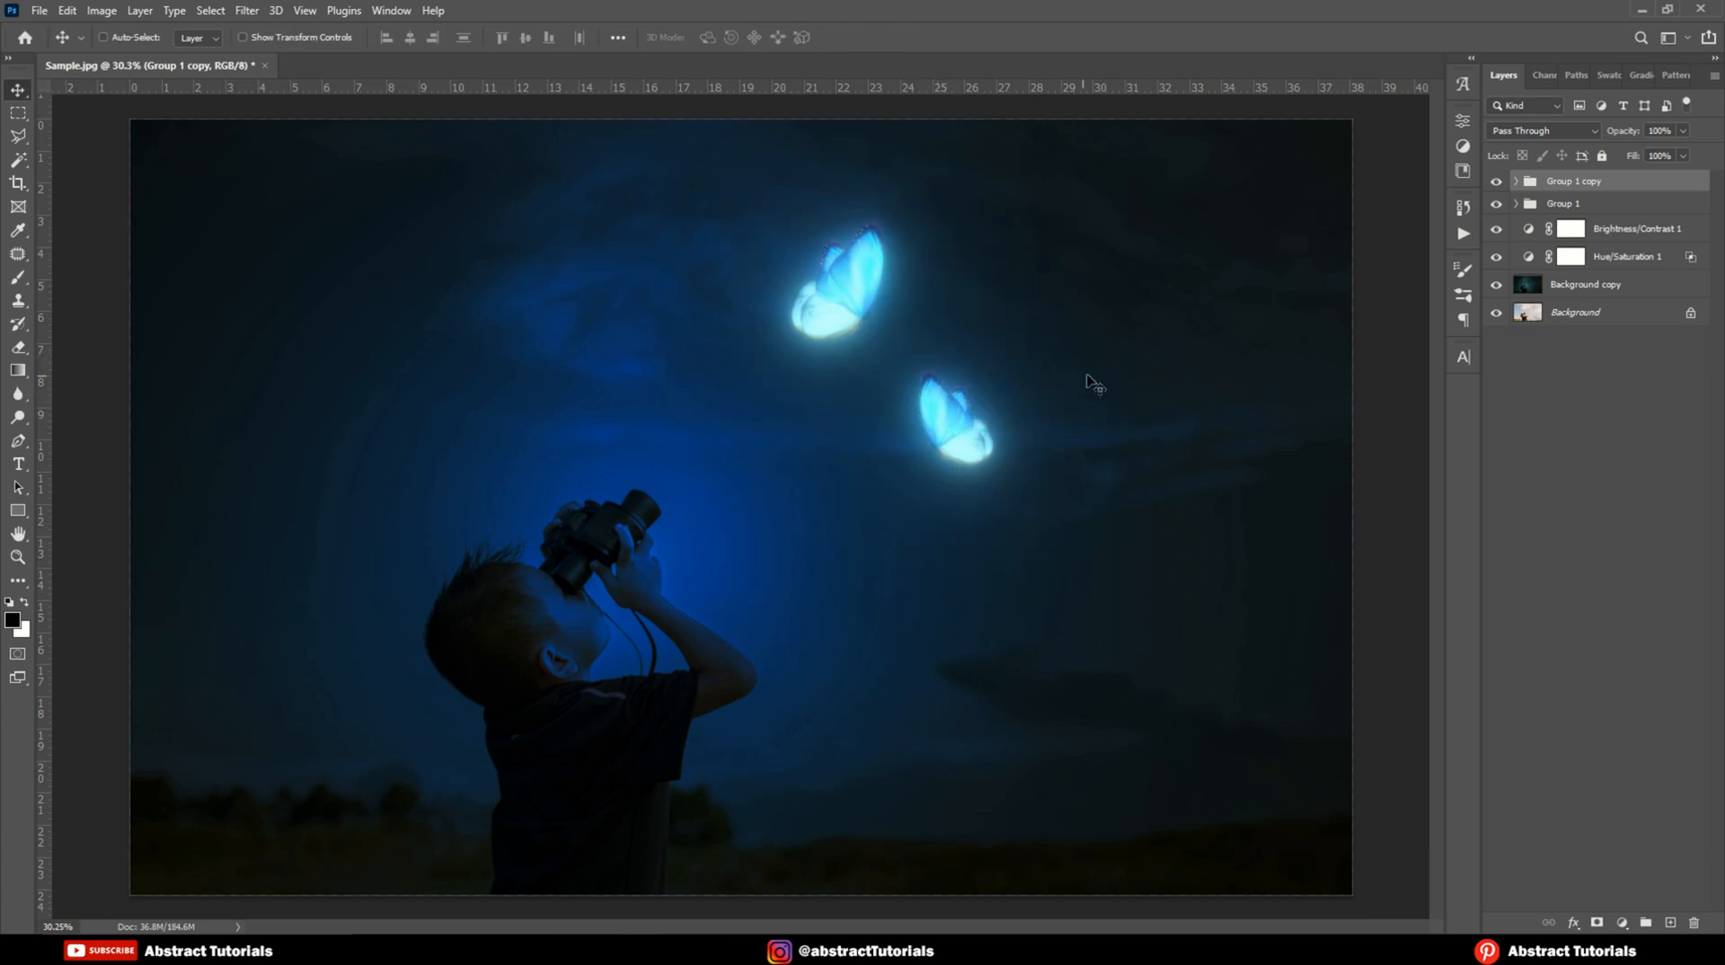
# Step: Duplicate the smaller butterfly group and place the new copy in the sky to the left of the first butterfly
pyautogui.rightClick(1624, 184)
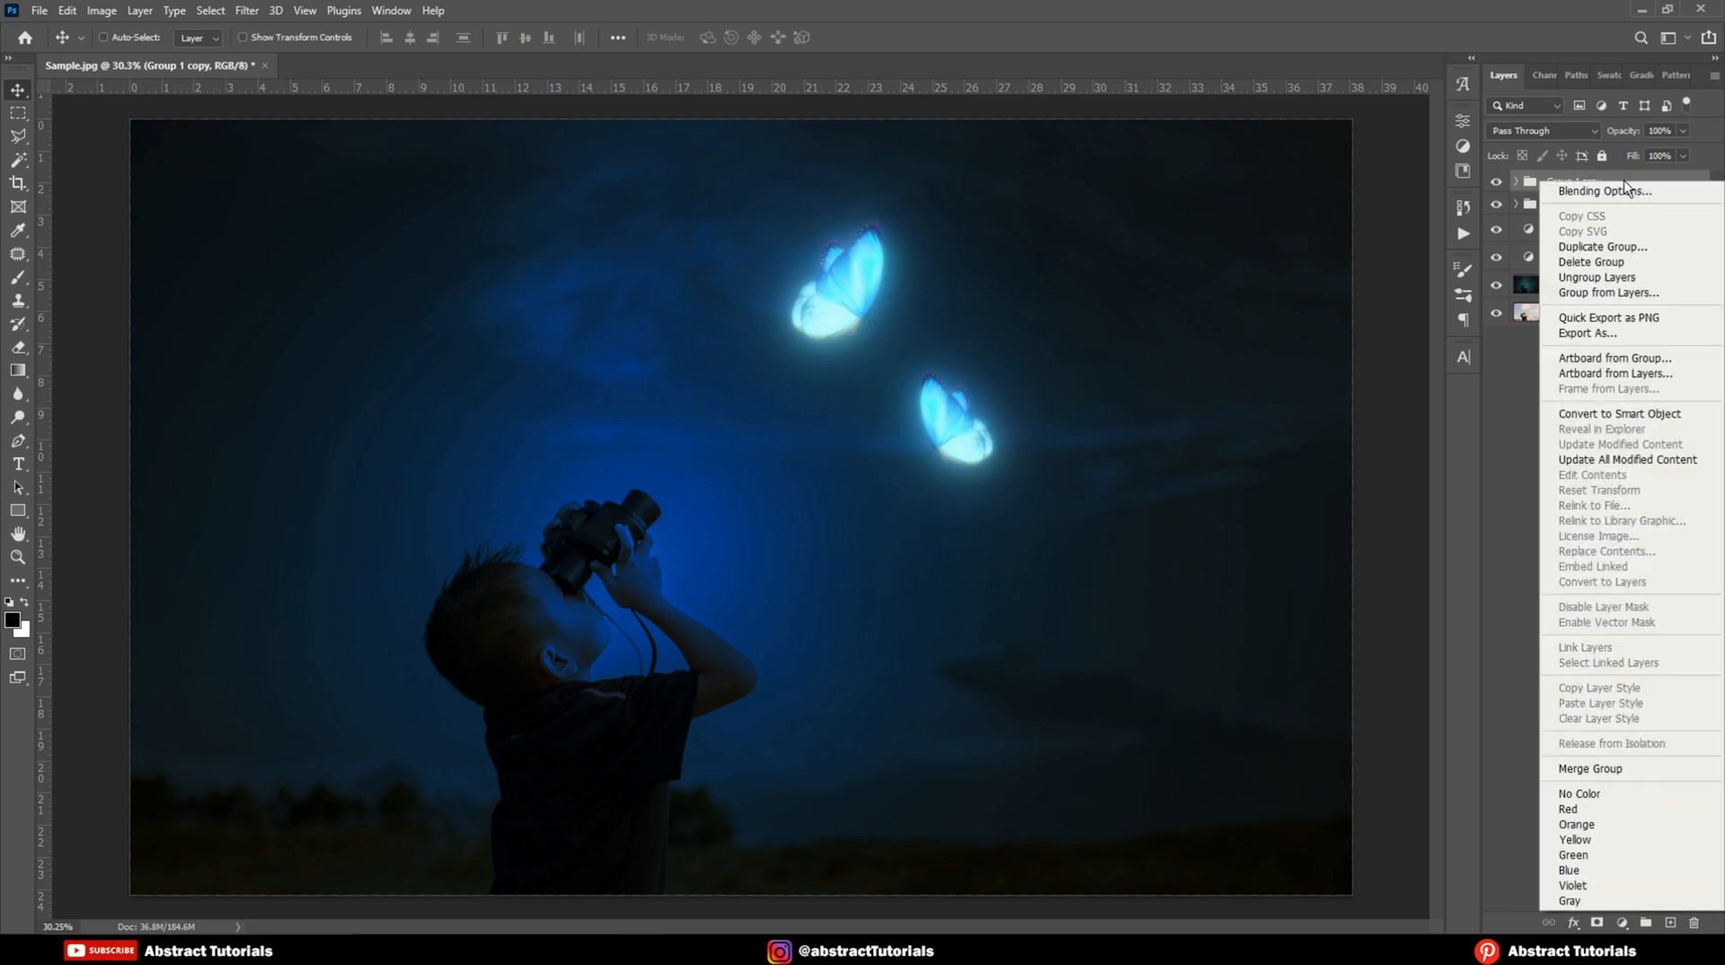
pyautogui.click(1603, 247)
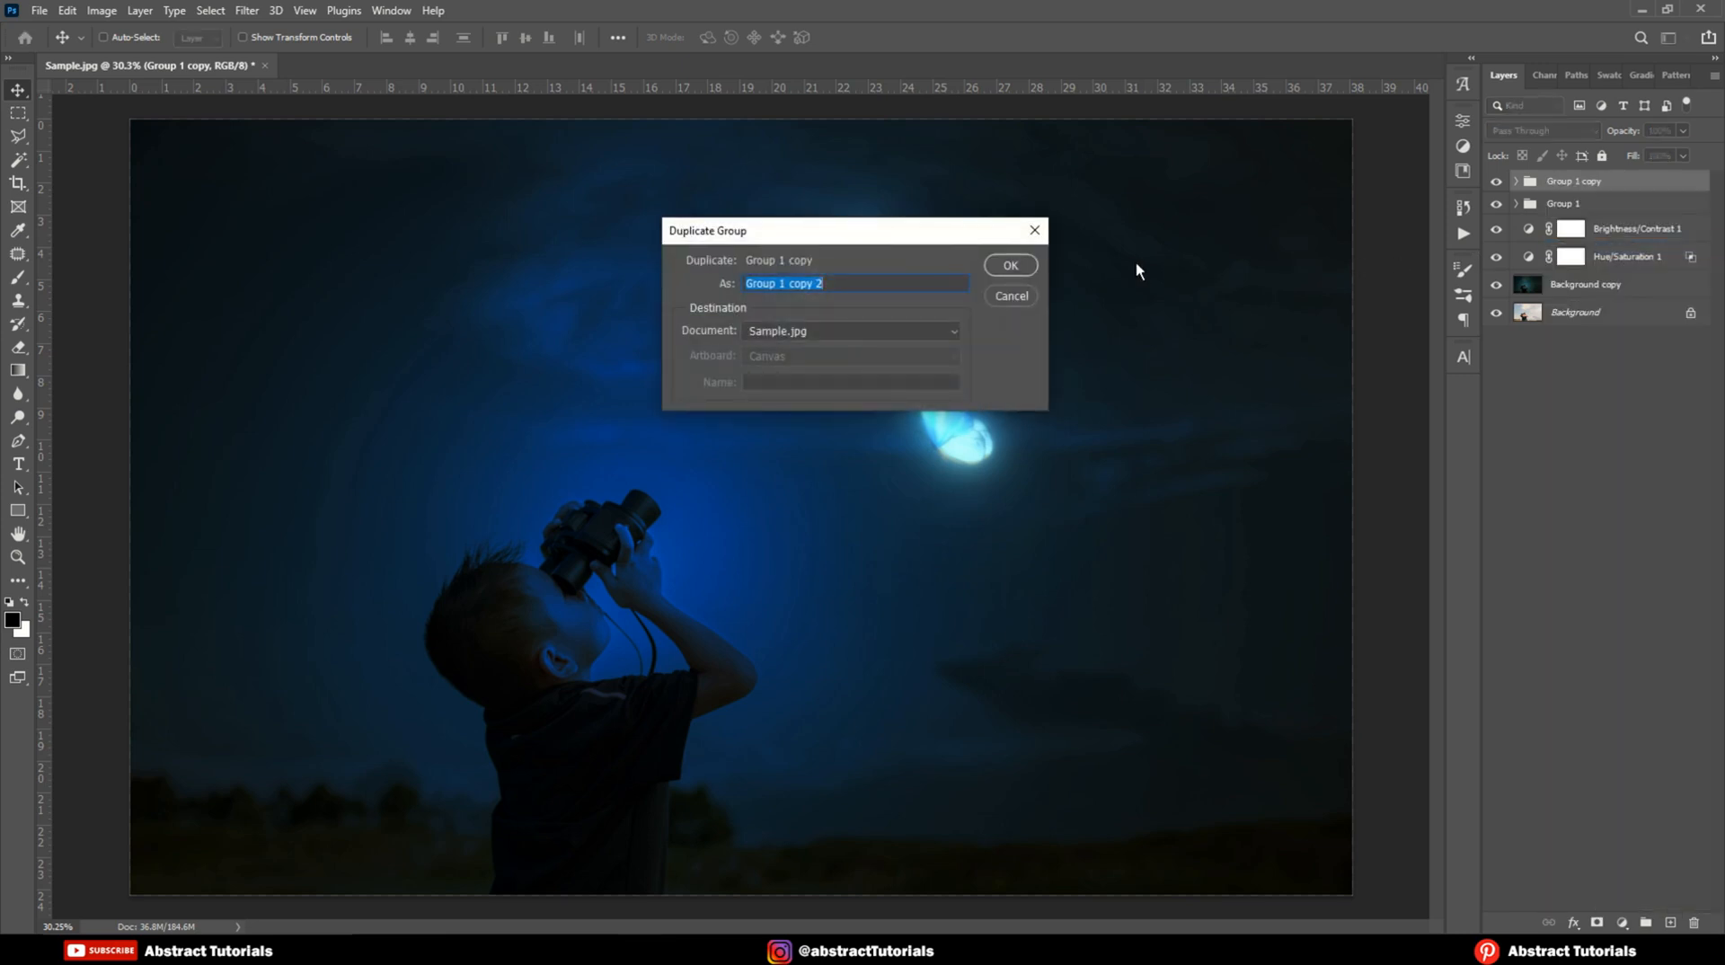
pyautogui.click(1012, 267)
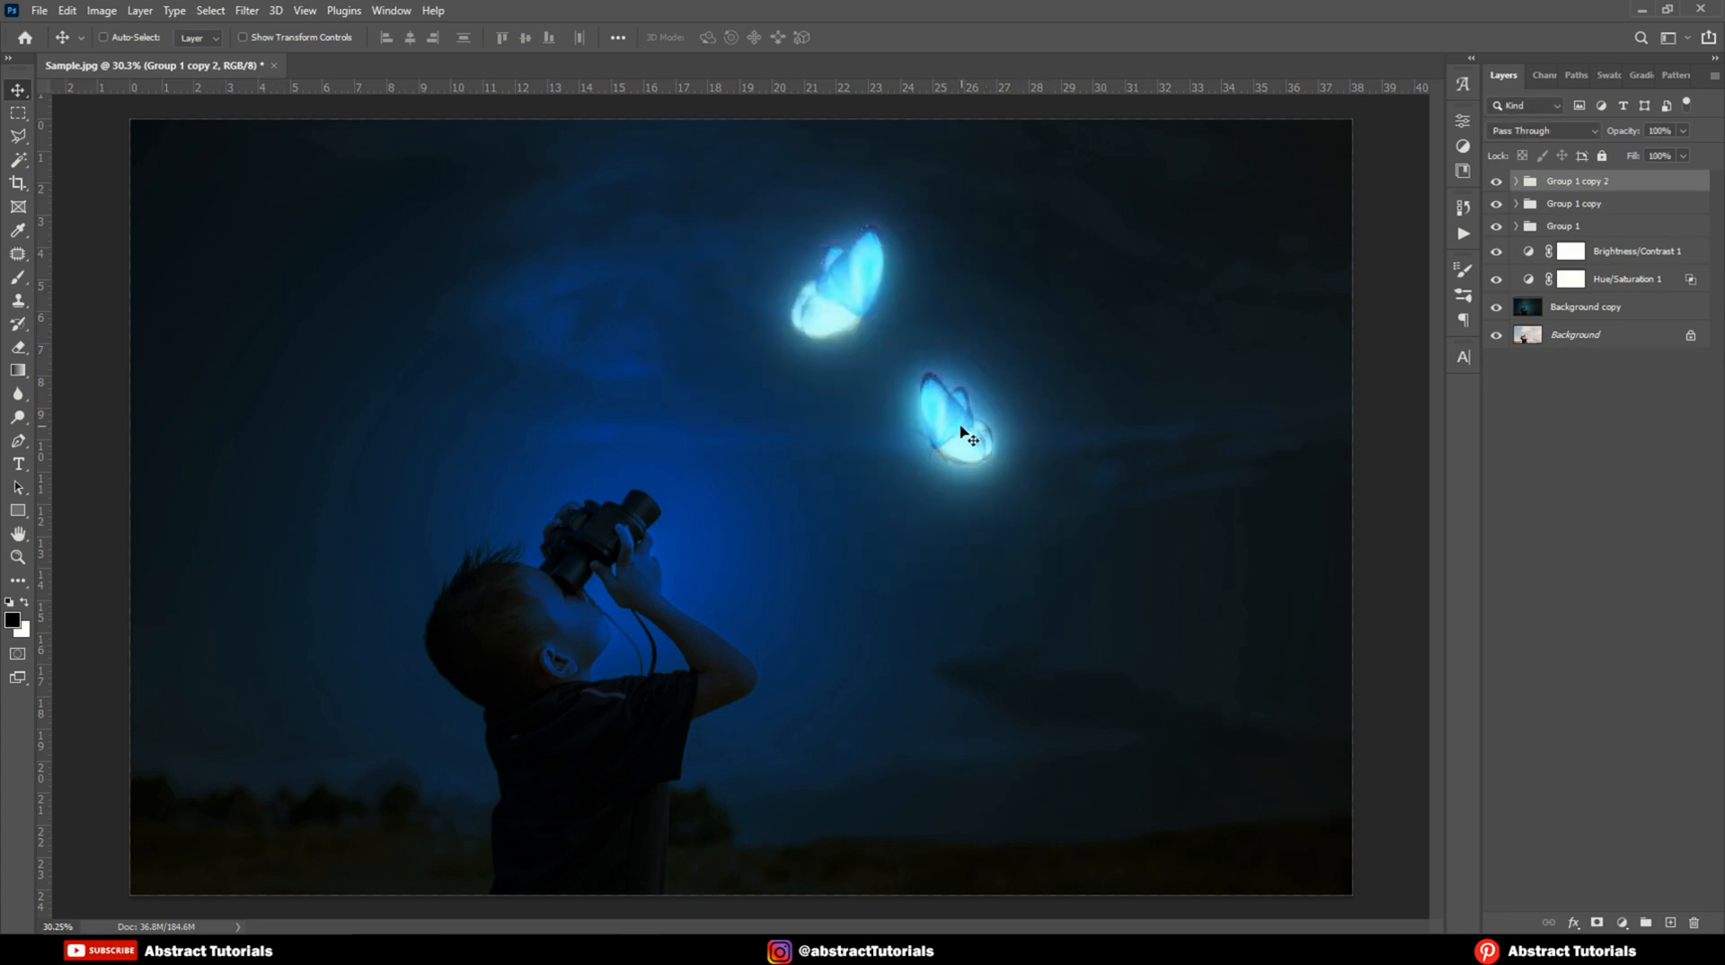
pyautogui.moveTo(967, 438); pyautogui.dragTo(673, 282)
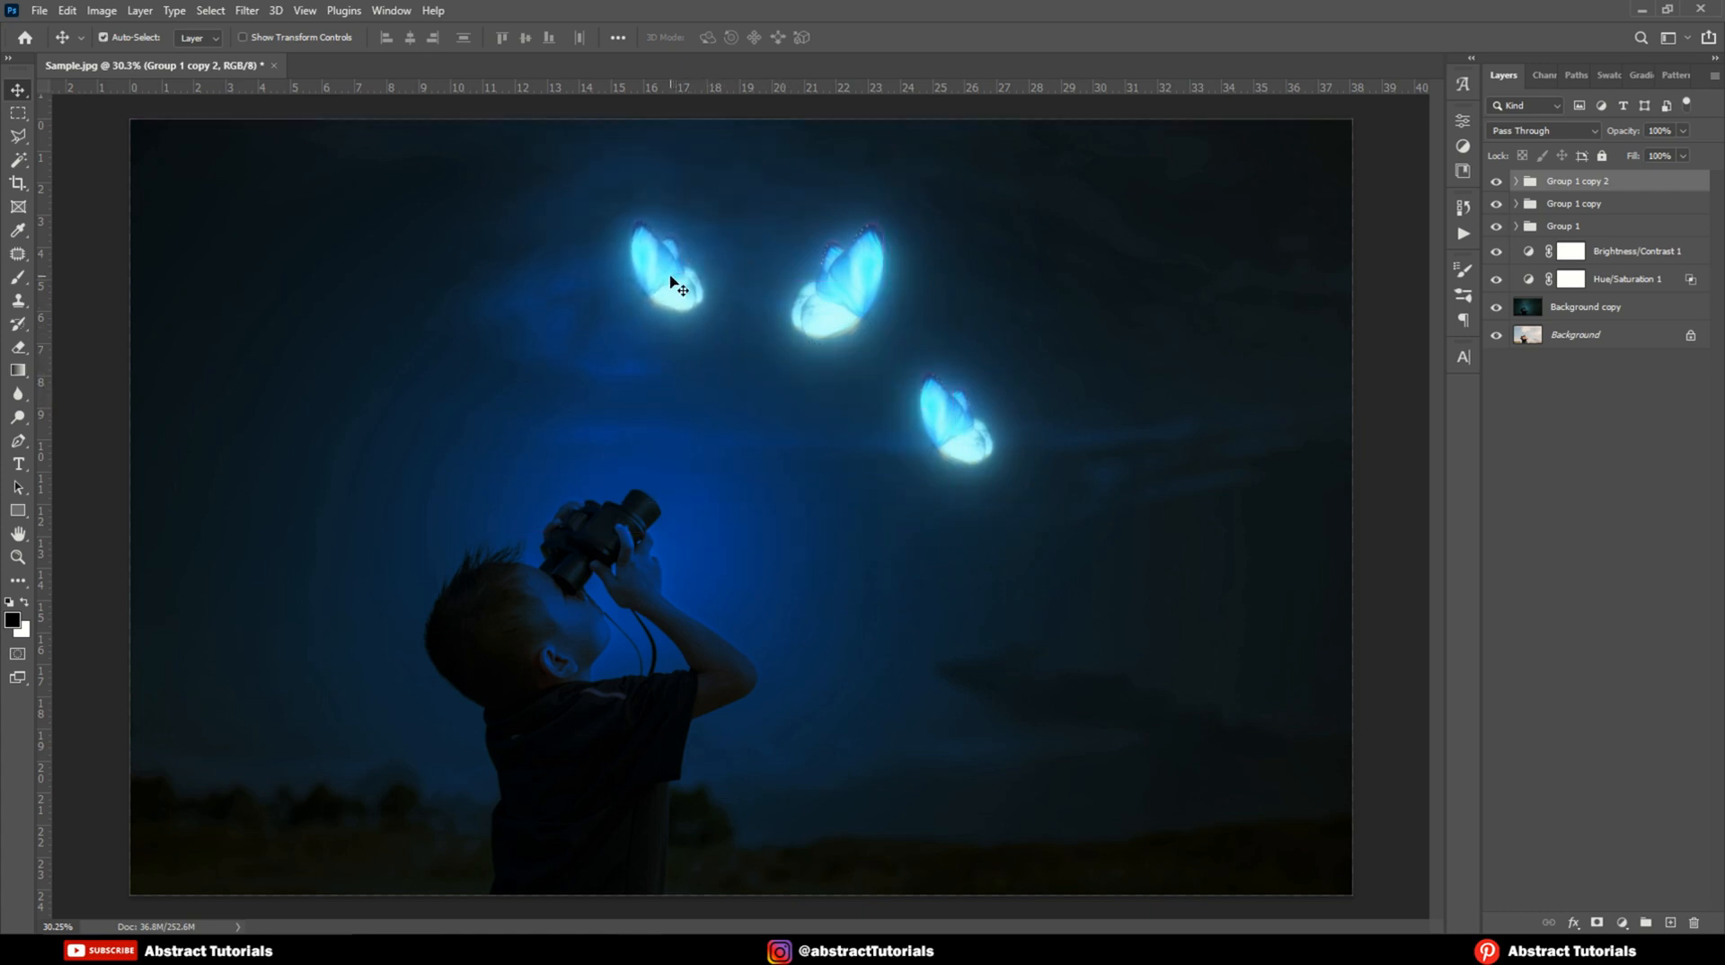
# Step: Flip the third butterfly horizontally, scale it to about 77%, rotate it slightly clockwise, and place it left of the largest butterfly
pyautogui.hotkey('ctrl', 't')
pyautogui.rightClick(677, 282)
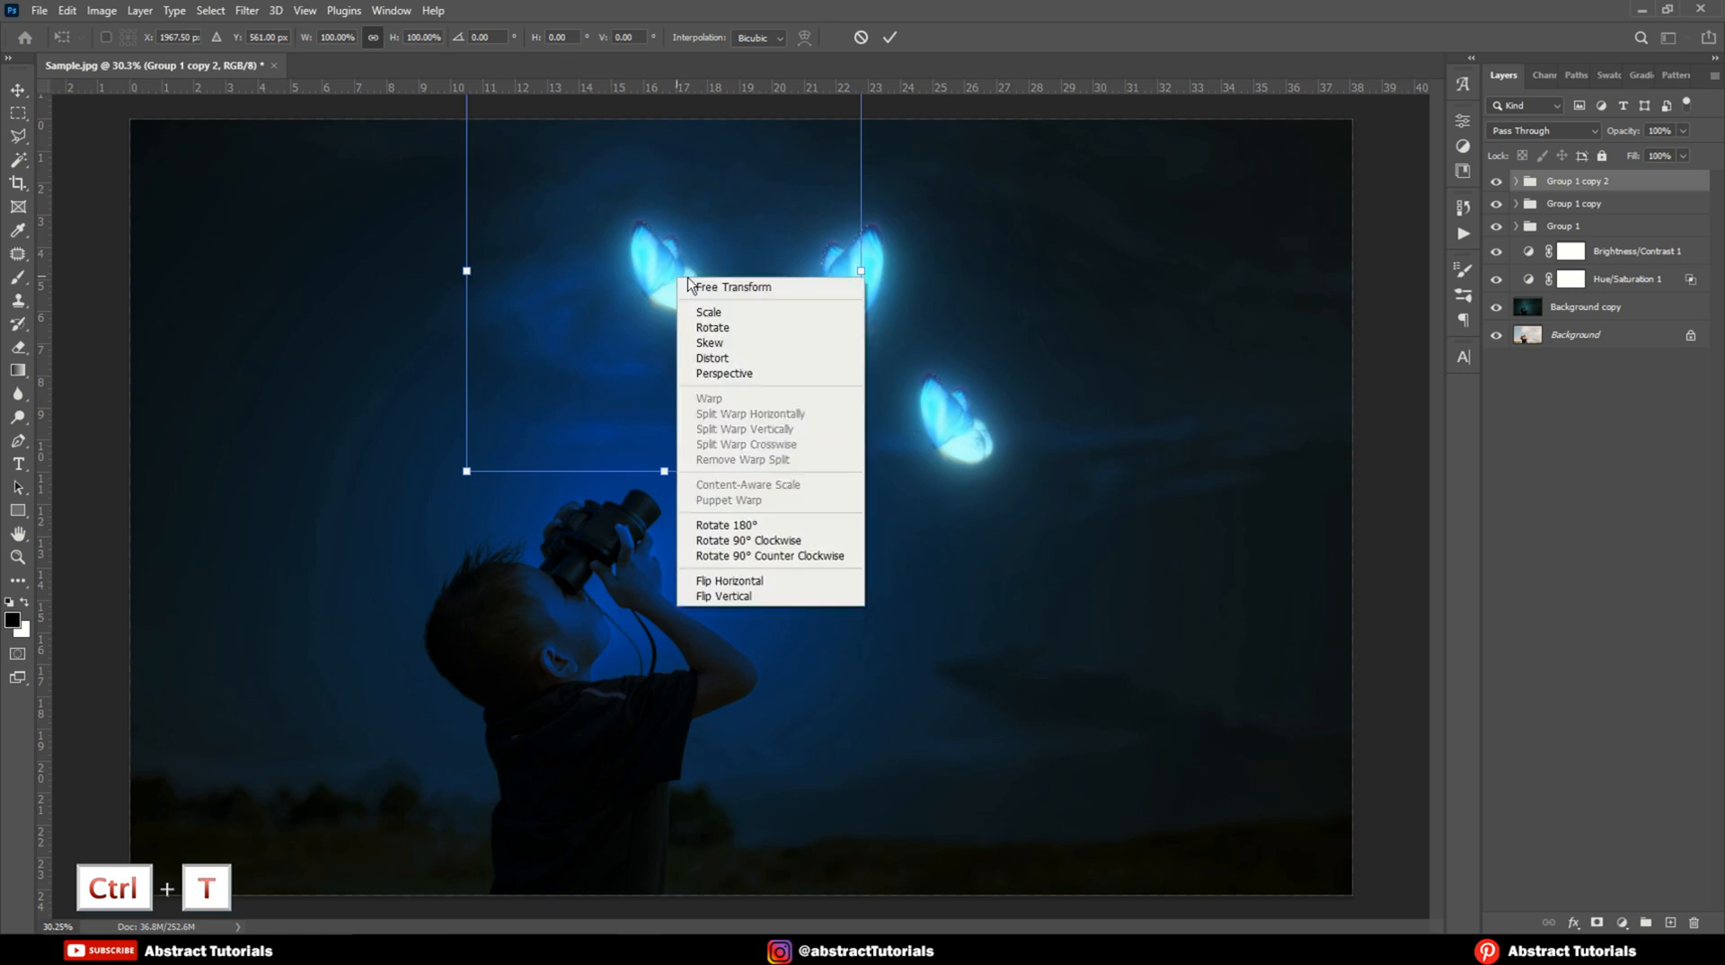
pyautogui.click(739, 584)
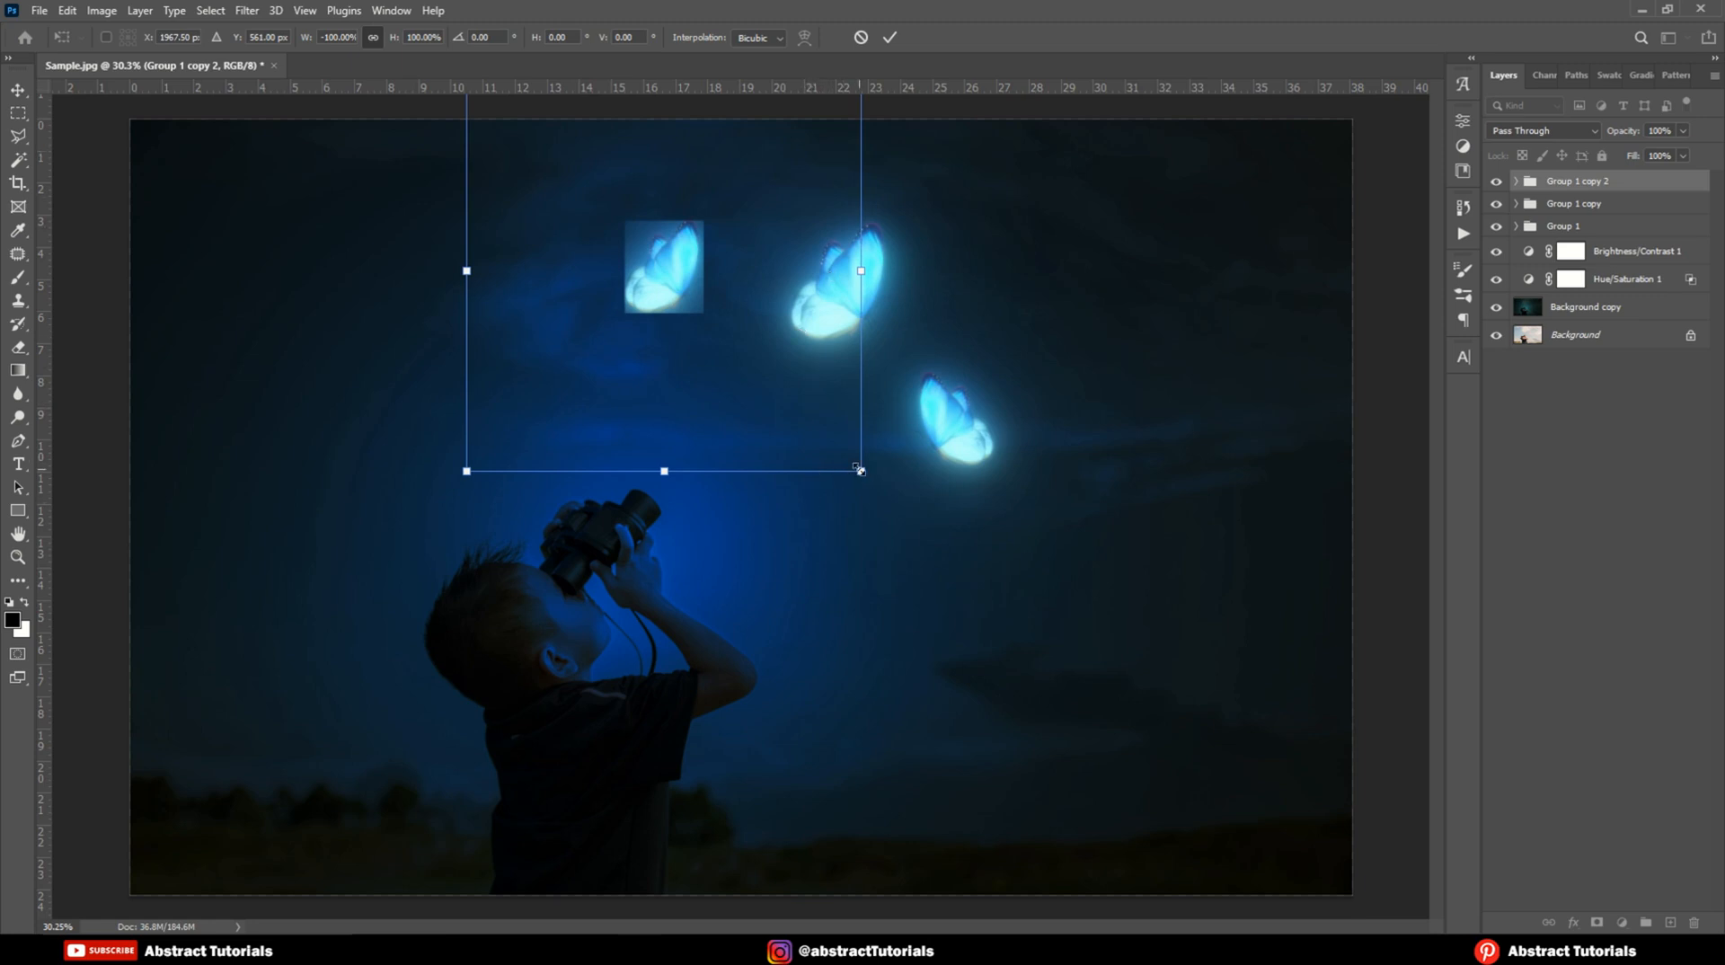
pyautogui.moveTo(859, 468); pyautogui.dragTo(830, 440)
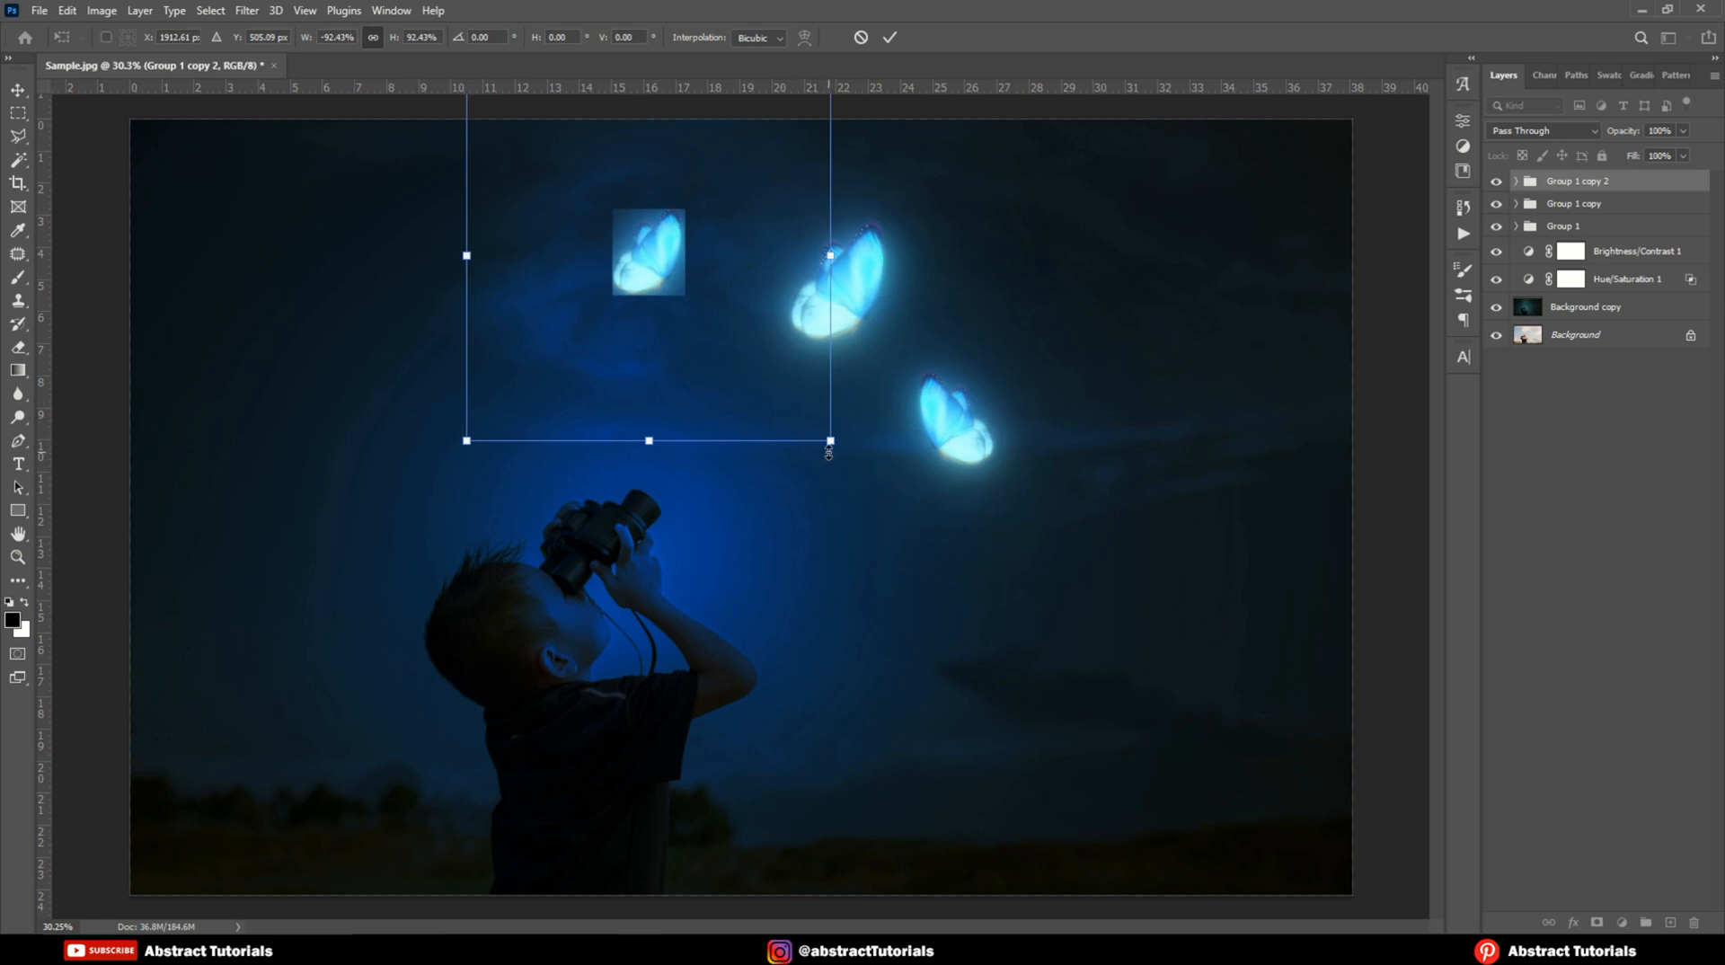
pyautogui.moveTo(834, 443); pyautogui.dragTo(768, 386)
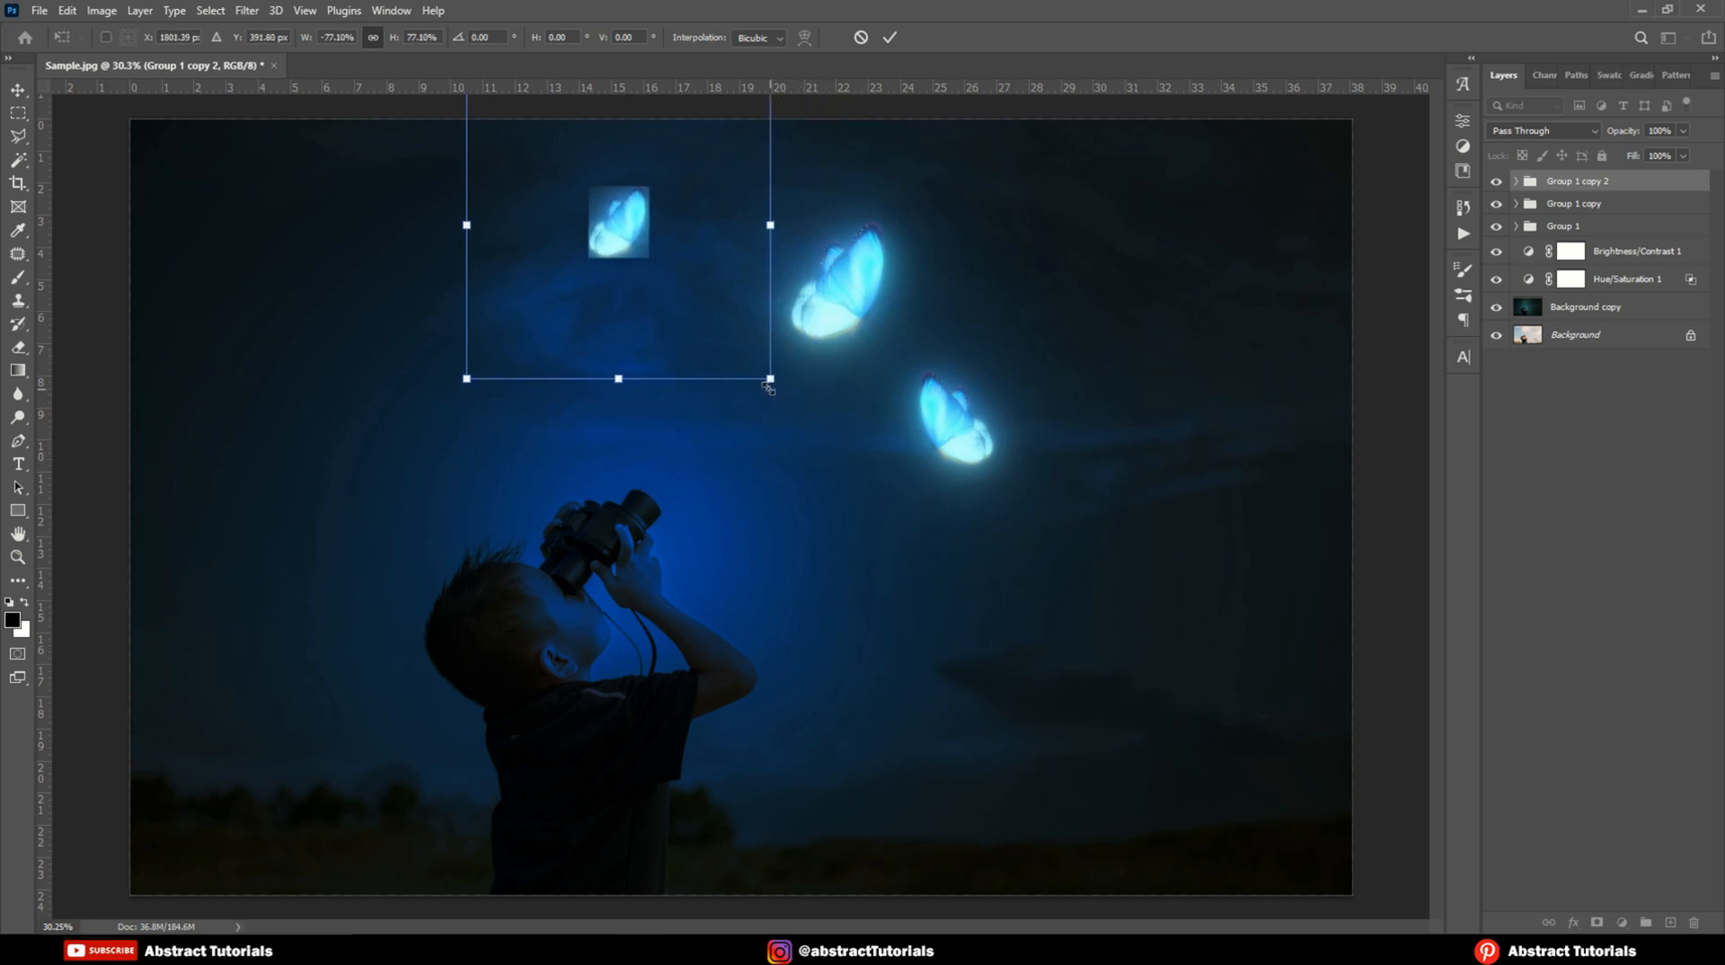
pyautogui.moveTo(647, 244); pyautogui.dragTo(716, 333)
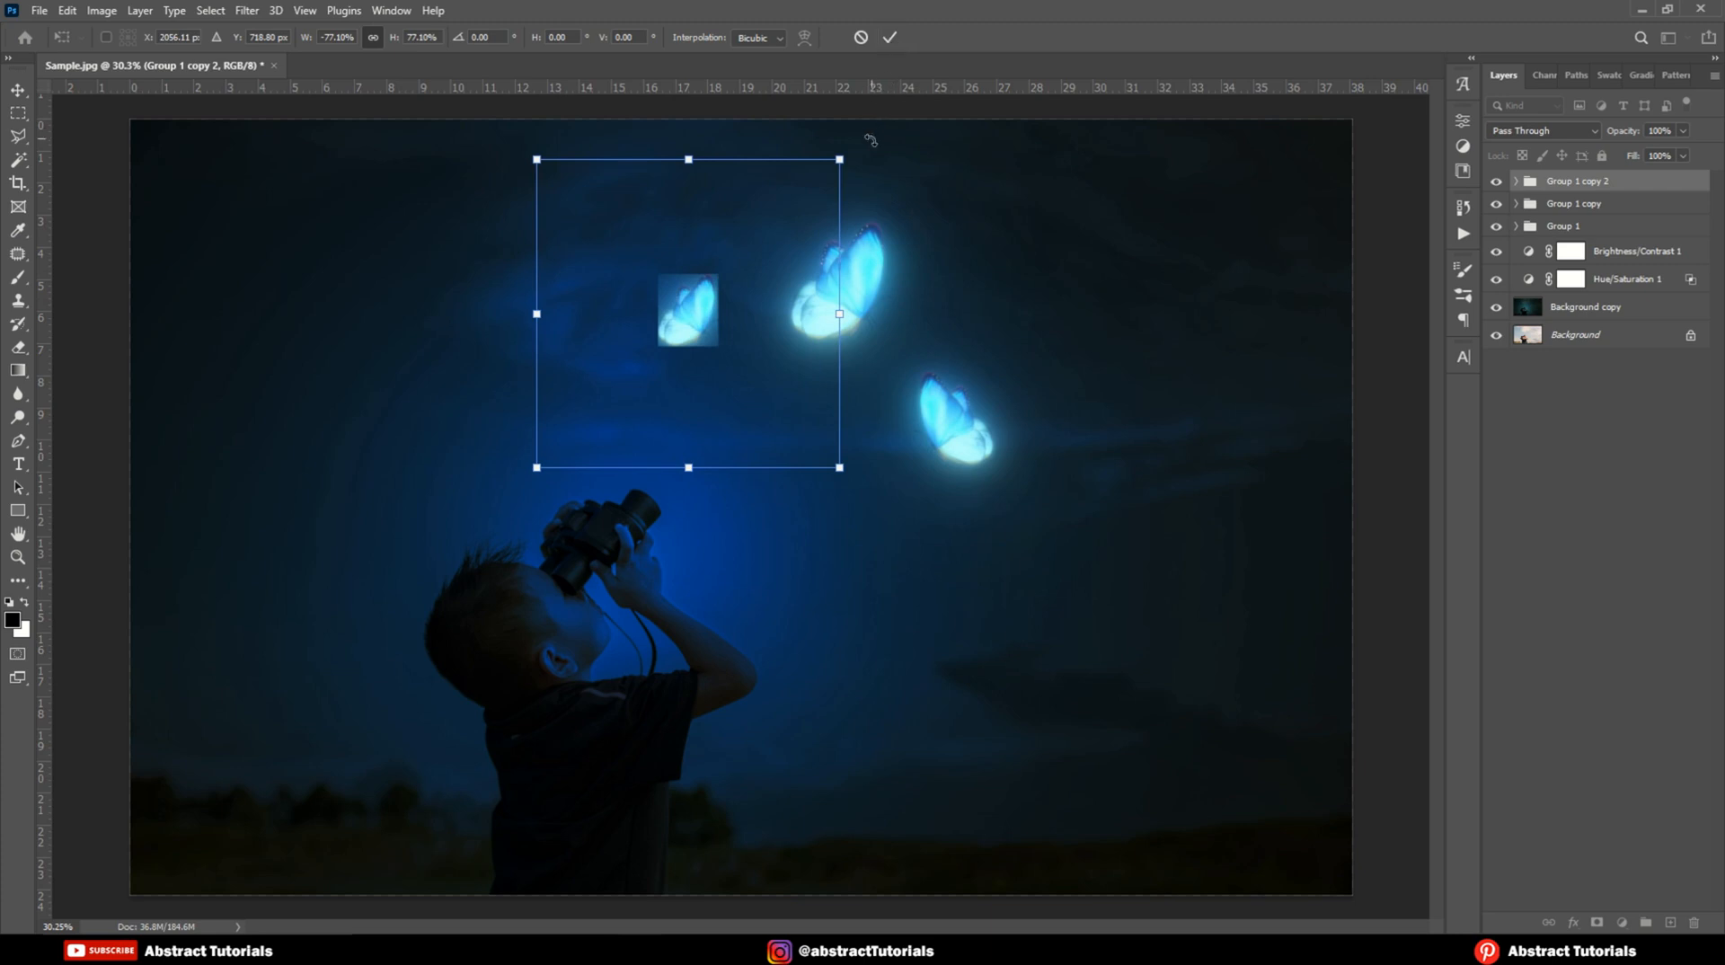
pyautogui.moveTo(865, 145); pyautogui.dragTo(888, 205)
pyautogui.click(888, 38)
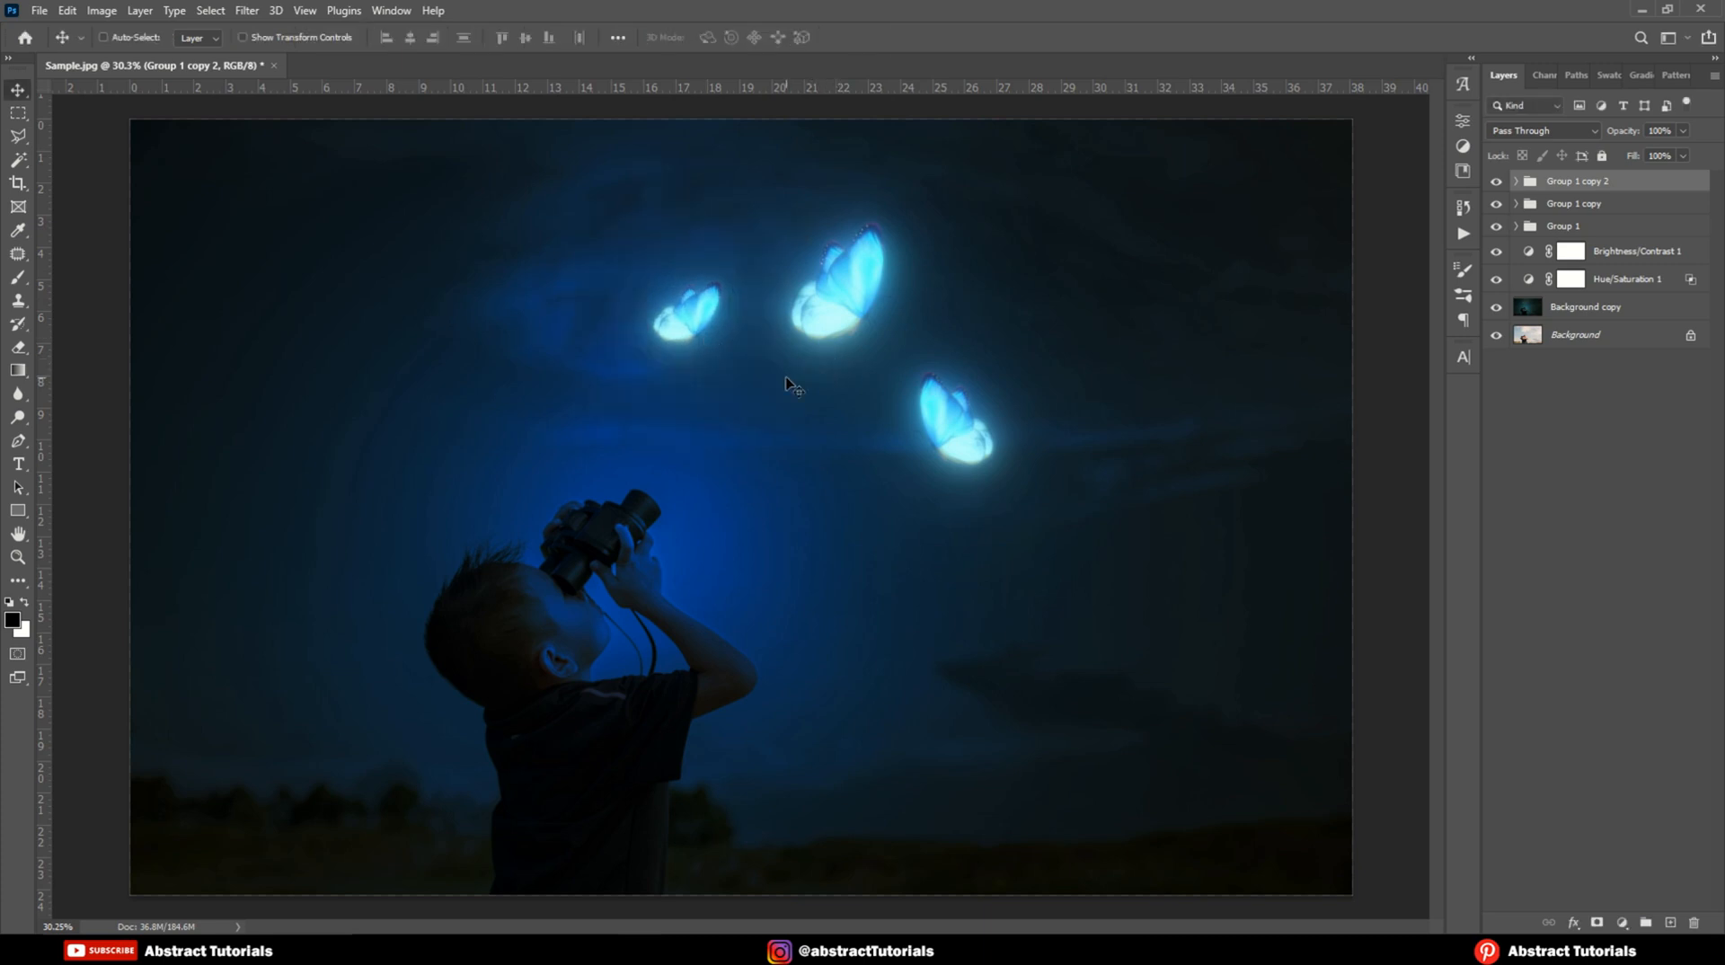
# Step: Duplicate the Group 1 copy 2 butterfly as Group 1 copy 3 and move the copy up and to the right
pyautogui.rightClick(1640, 189)
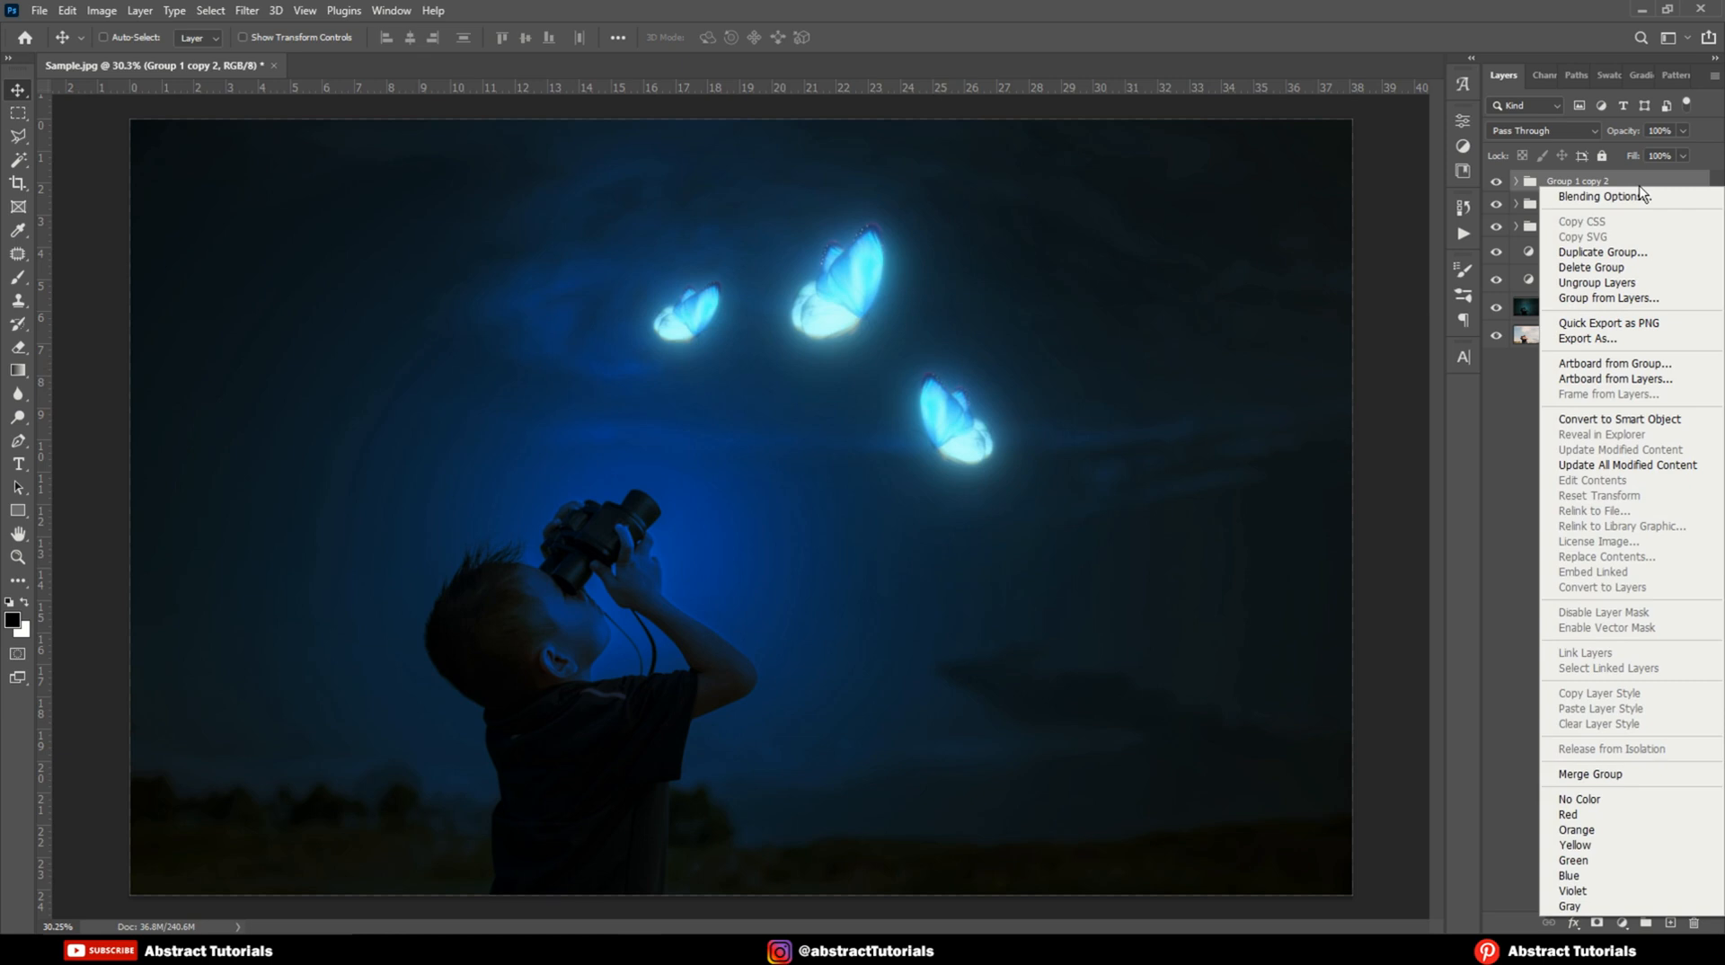
pyautogui.click(1595, 253)
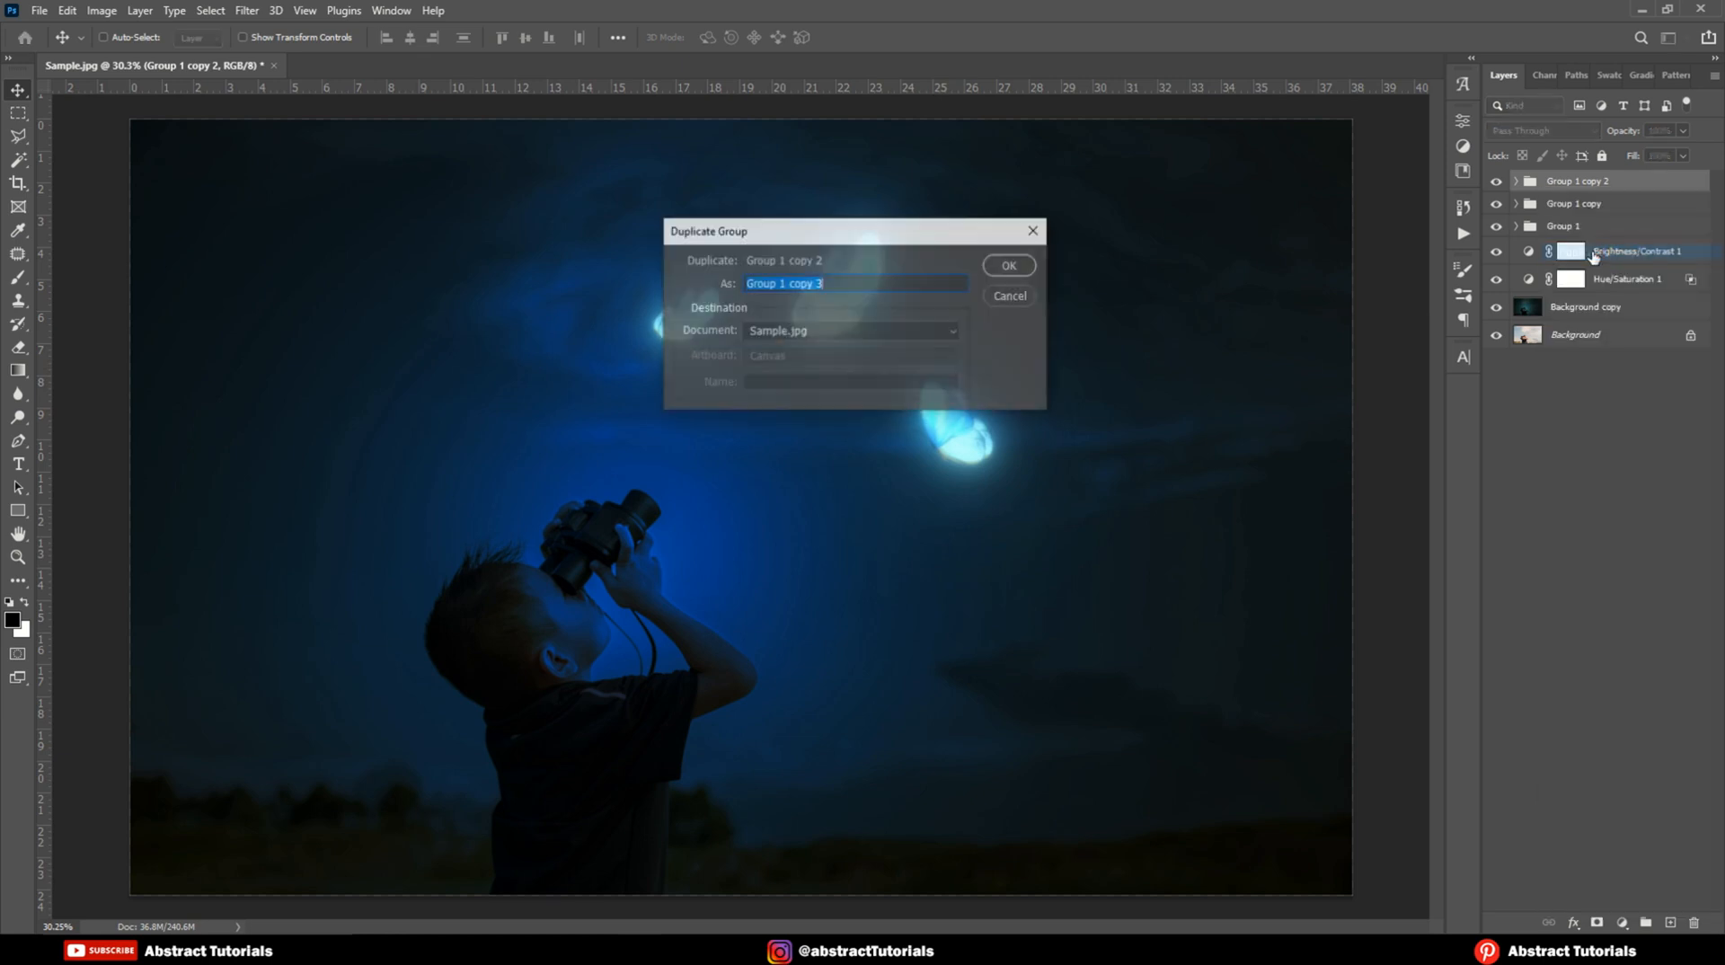
pyautogui.click(1006, 265)
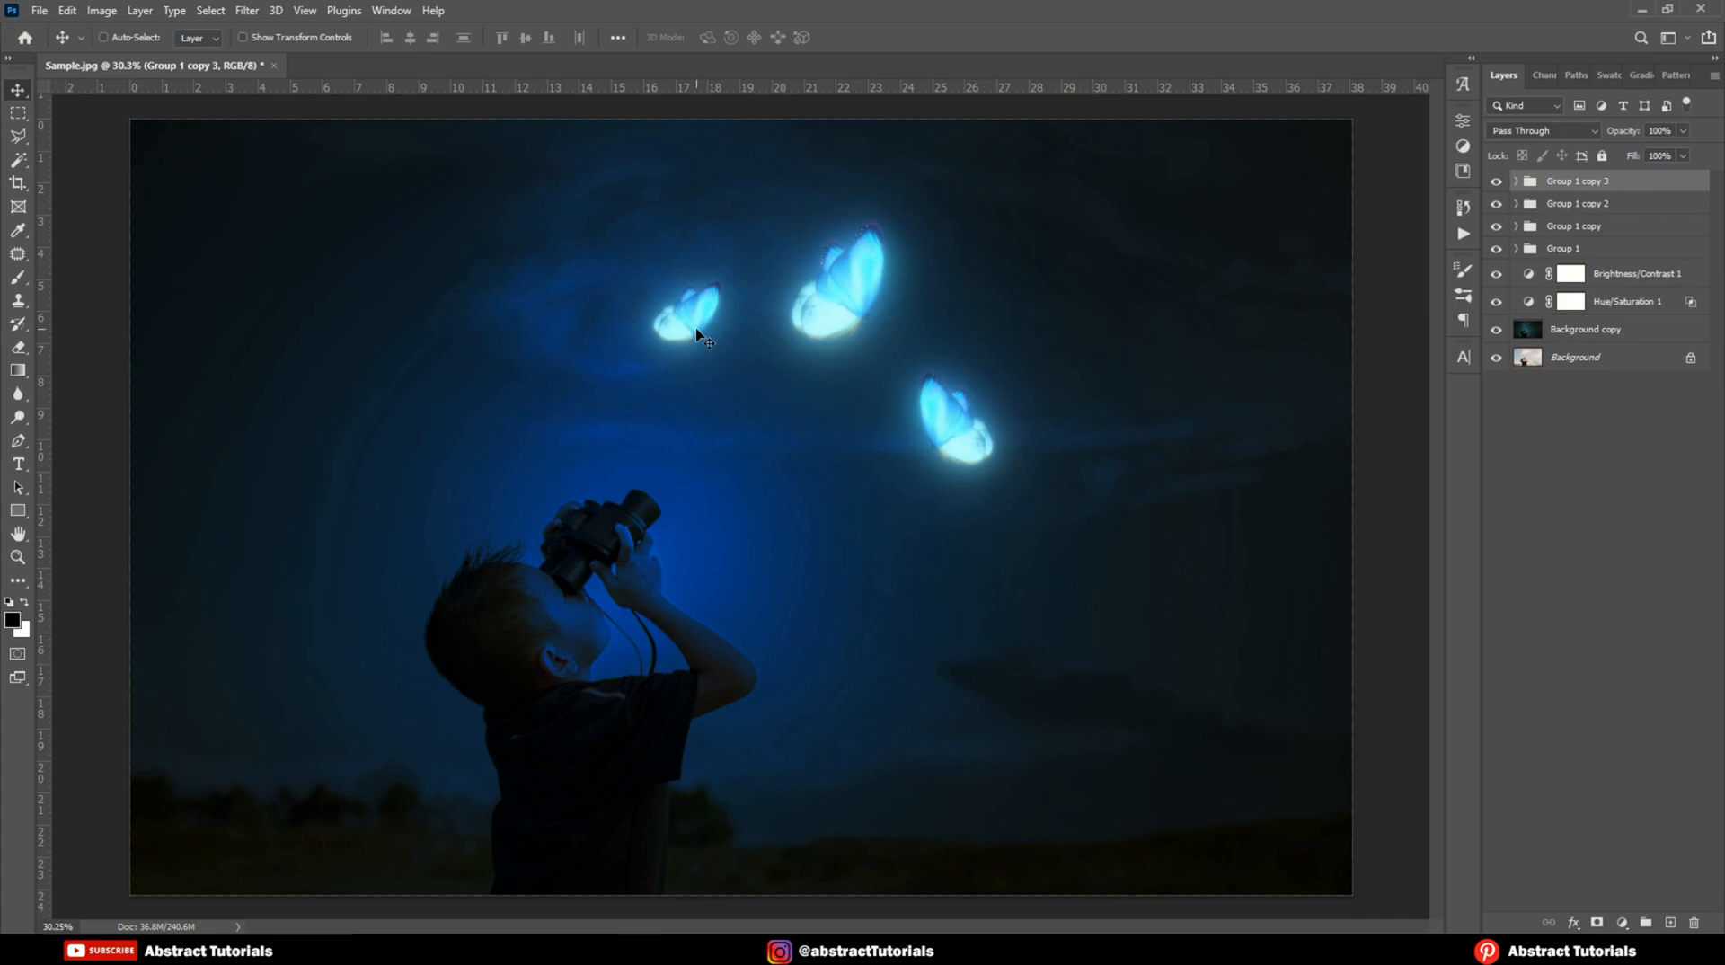
pyautogui.moveTo(685, 324); pyautogui.dragTo(761, 197)
# Step: Flip the fourth butterfly horizontally and place it below the others, just to the right of the boy's binoculars
pyautogui.hotkey('ctrl', 't')
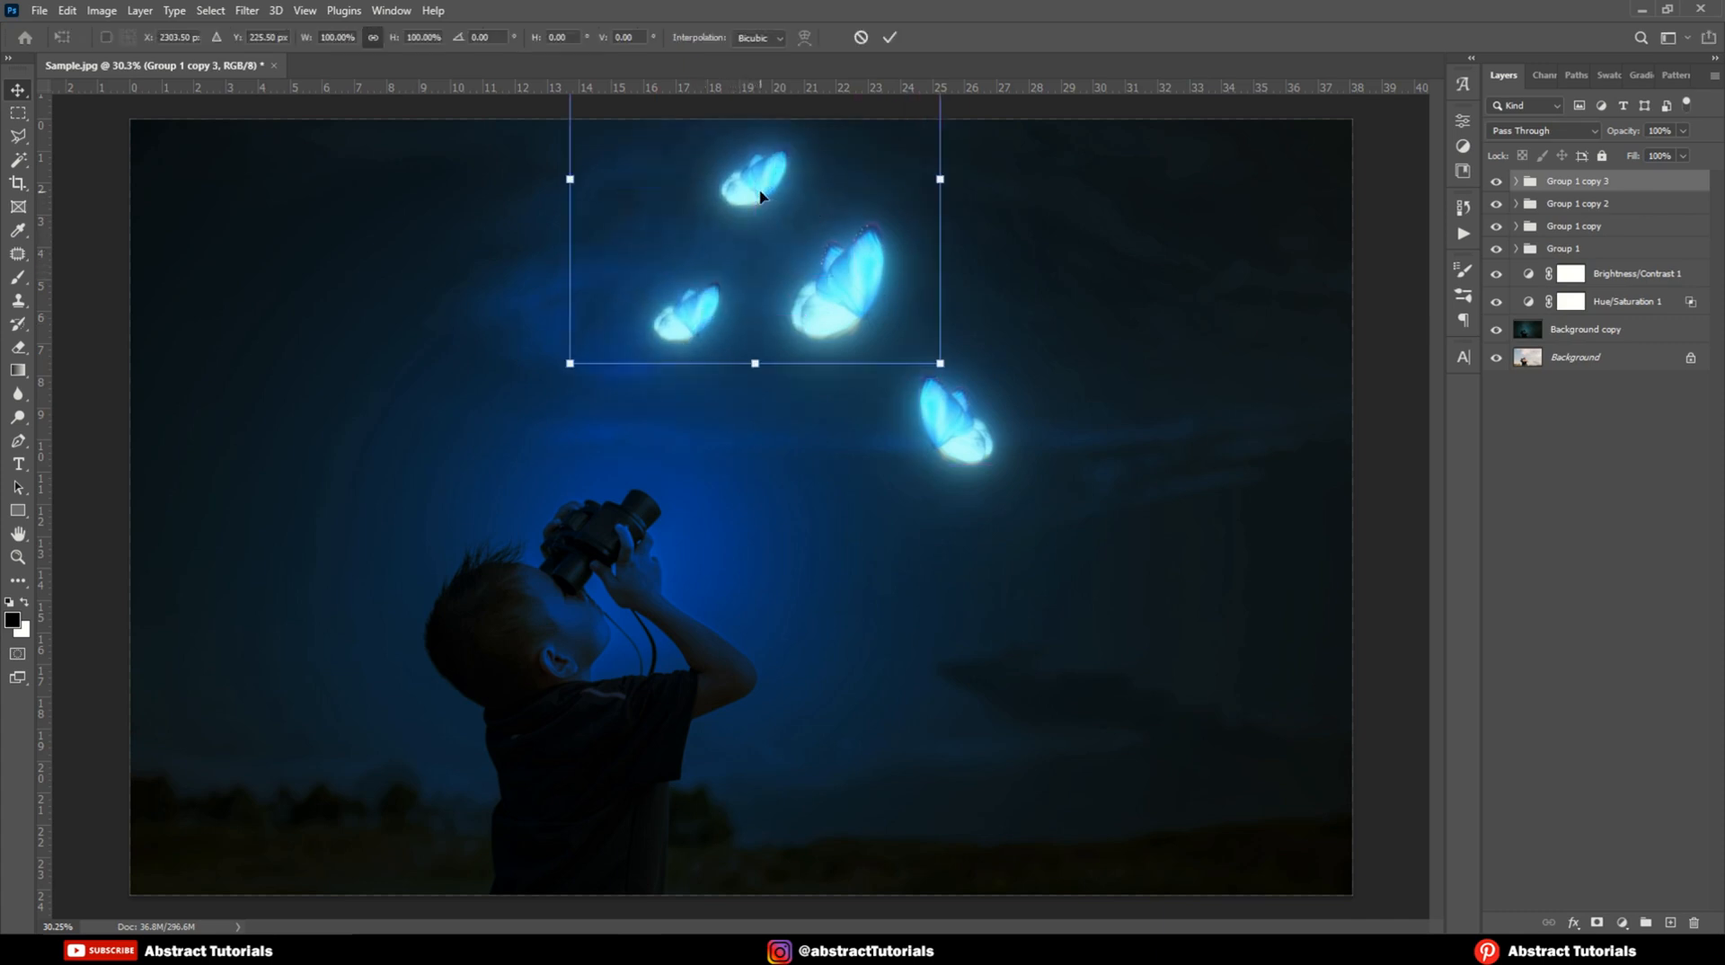
pyautogui.rightClick(760, 191)
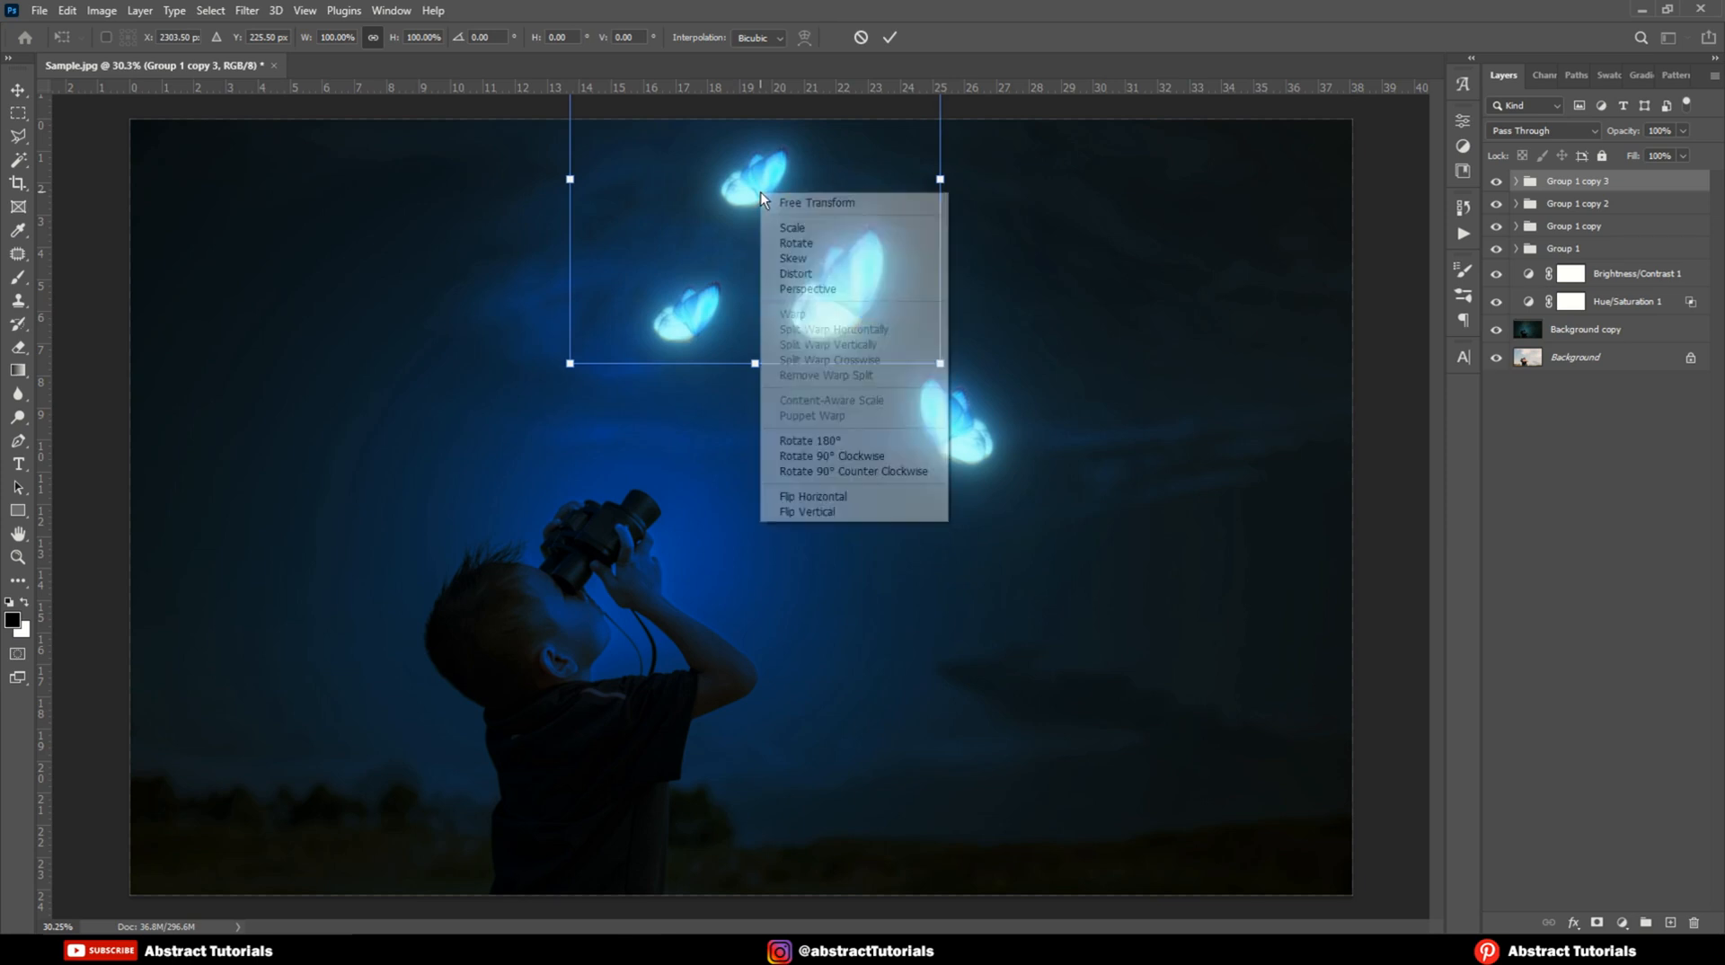
pyautogui.click(821, 497)
pyautogui.moveTo(763, 180); pyautogui.dragTo(769, 390)
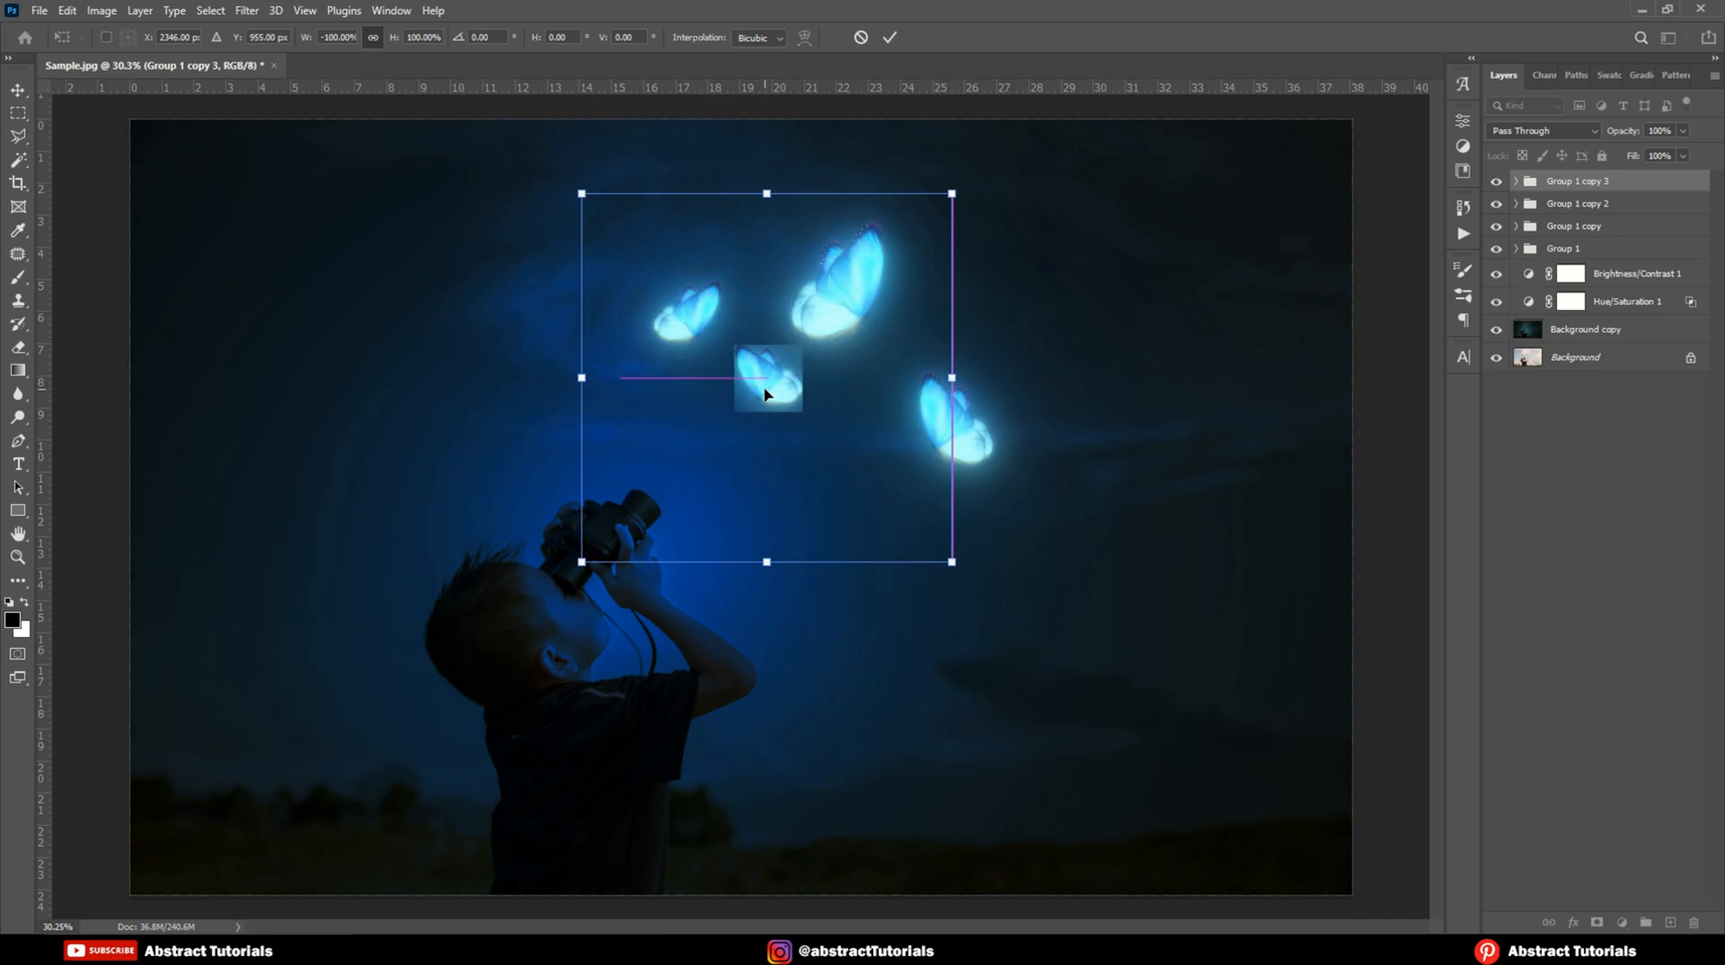
pyautogui.click(891, 42)
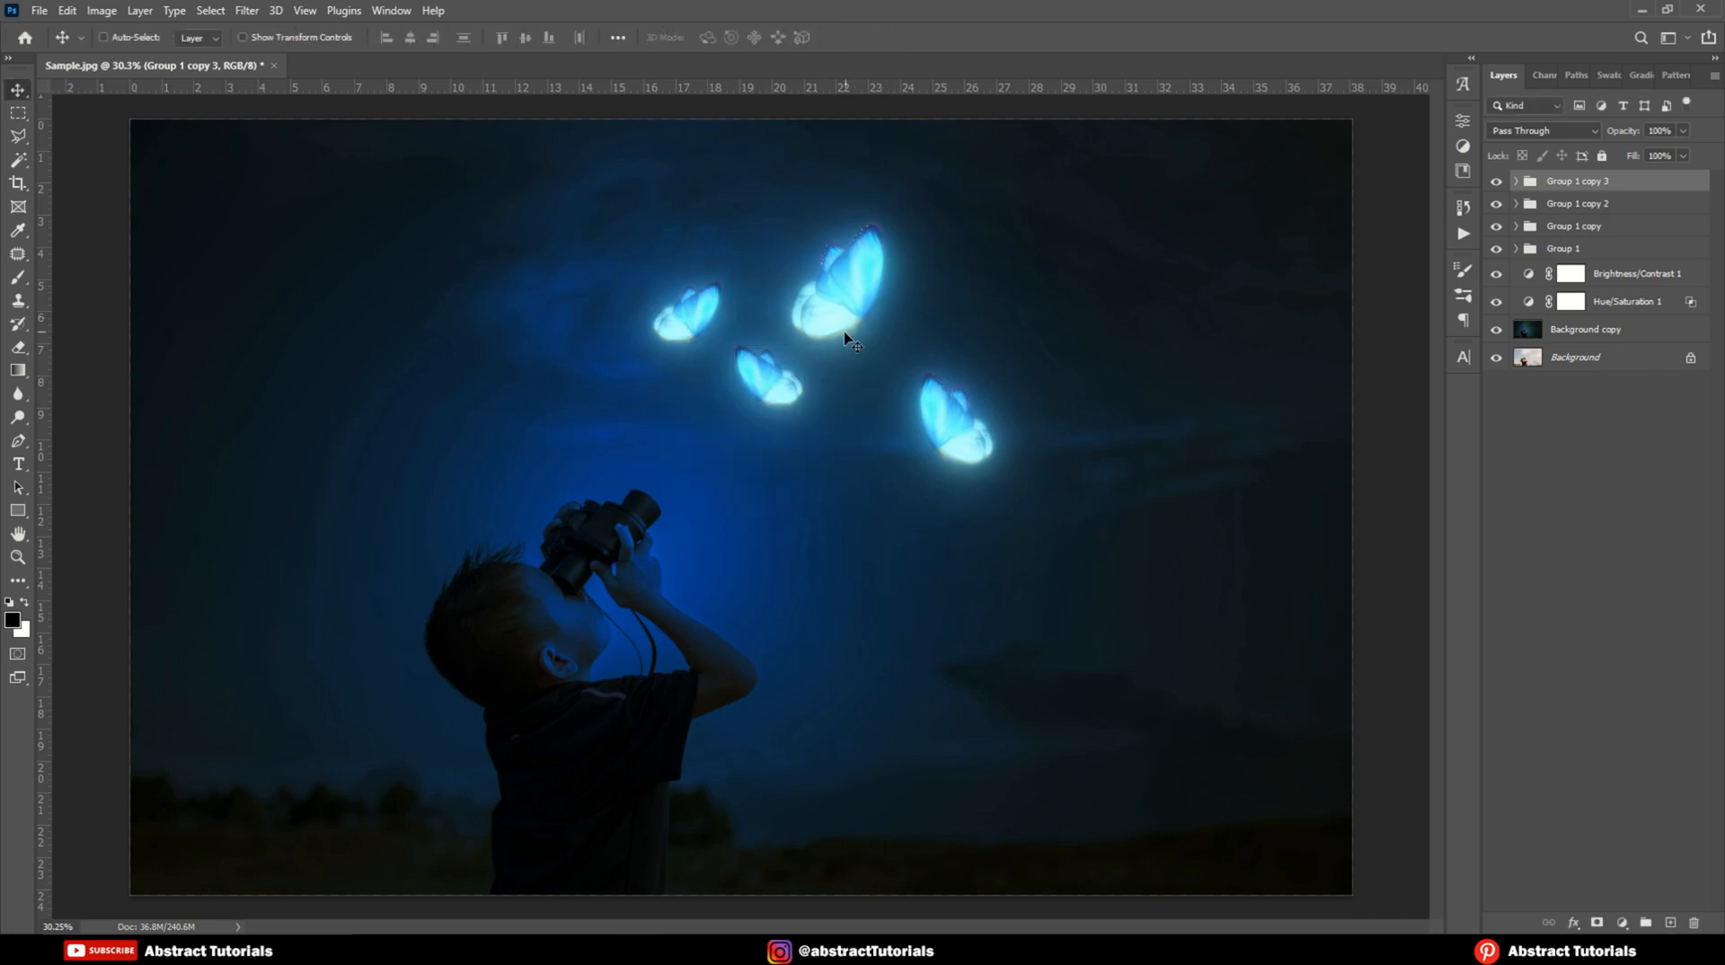
pyautogui.moveTo(776, 395); pyautogui.dragTo(825, 521)
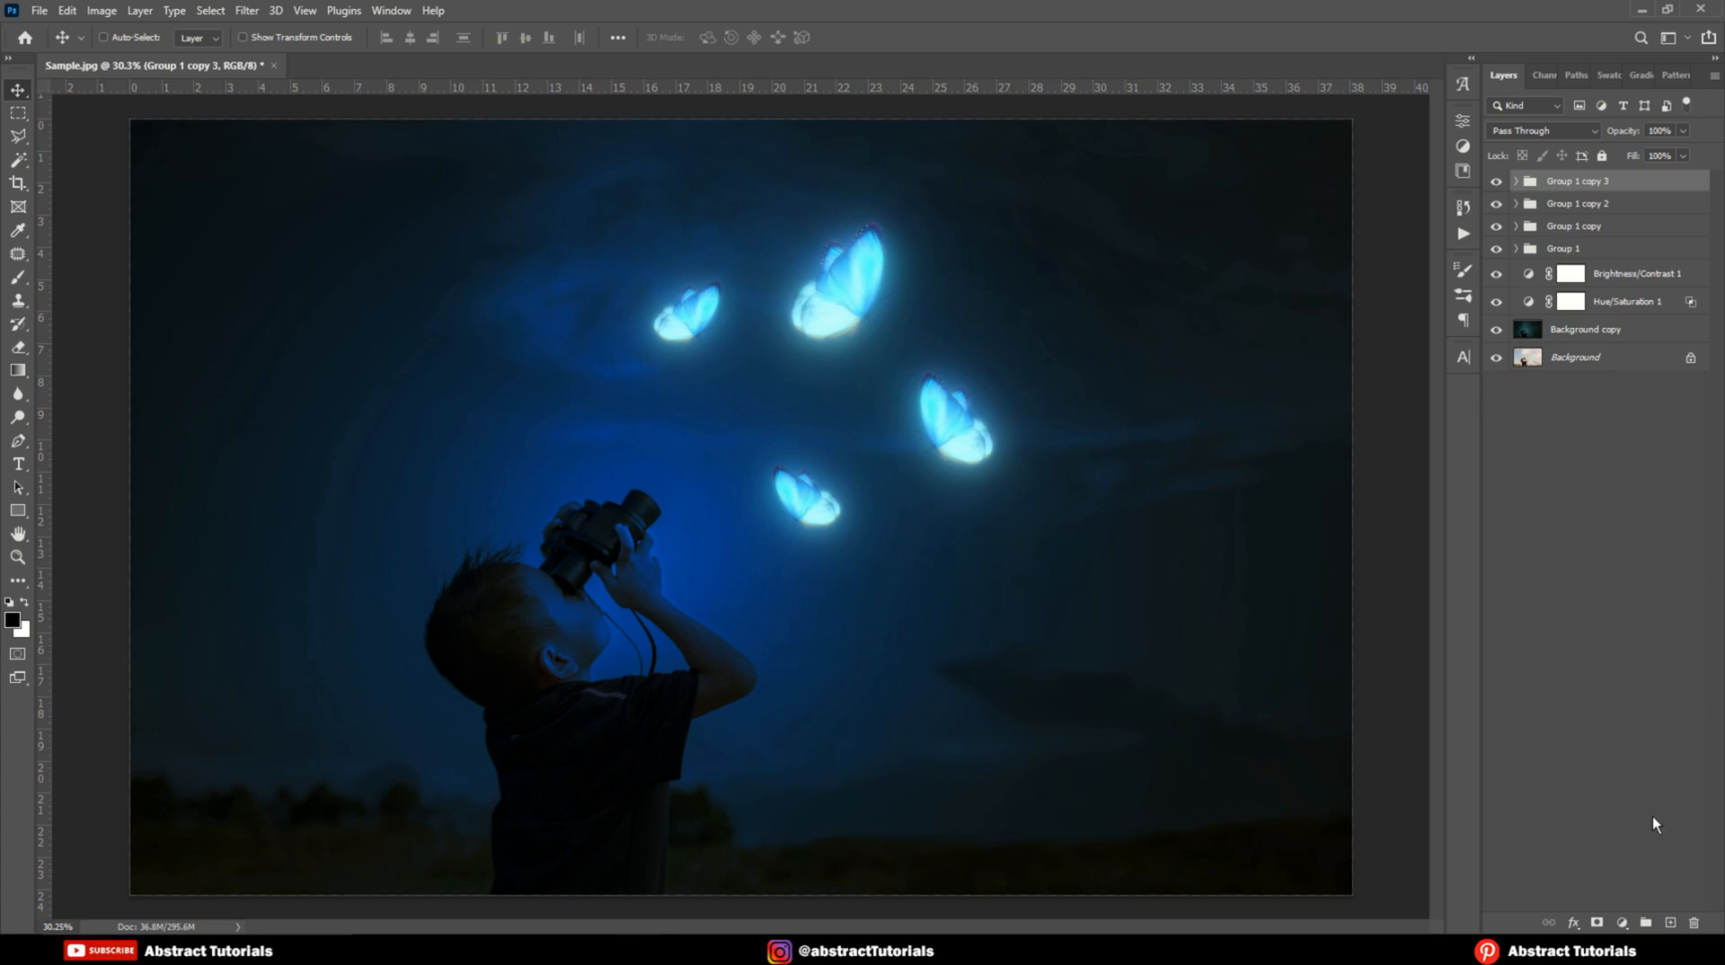
# Step: Add a new layer above the butterfly groups, name it glow, and set its blending mode to Screen
pyautogui.click(1669, 921)
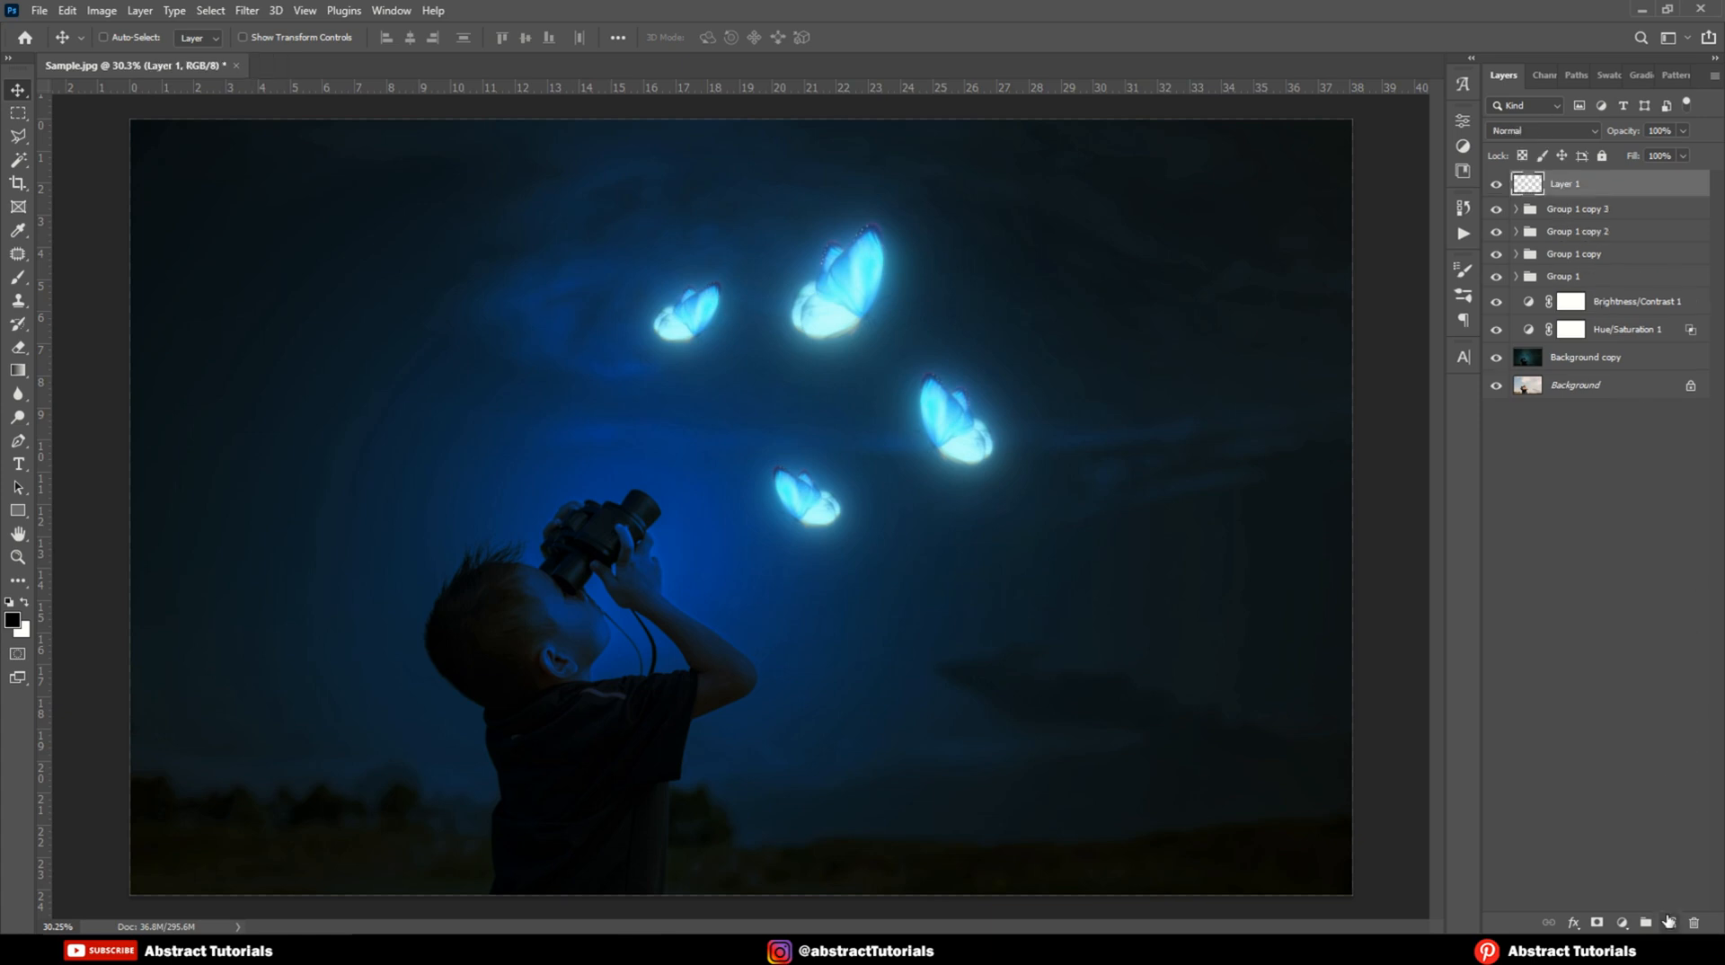
pyautogui.doubleClick(1564, 184)
pyautogui.write('ow')
pyautogui.press('Return')
pyautogui.click(1538, 134)
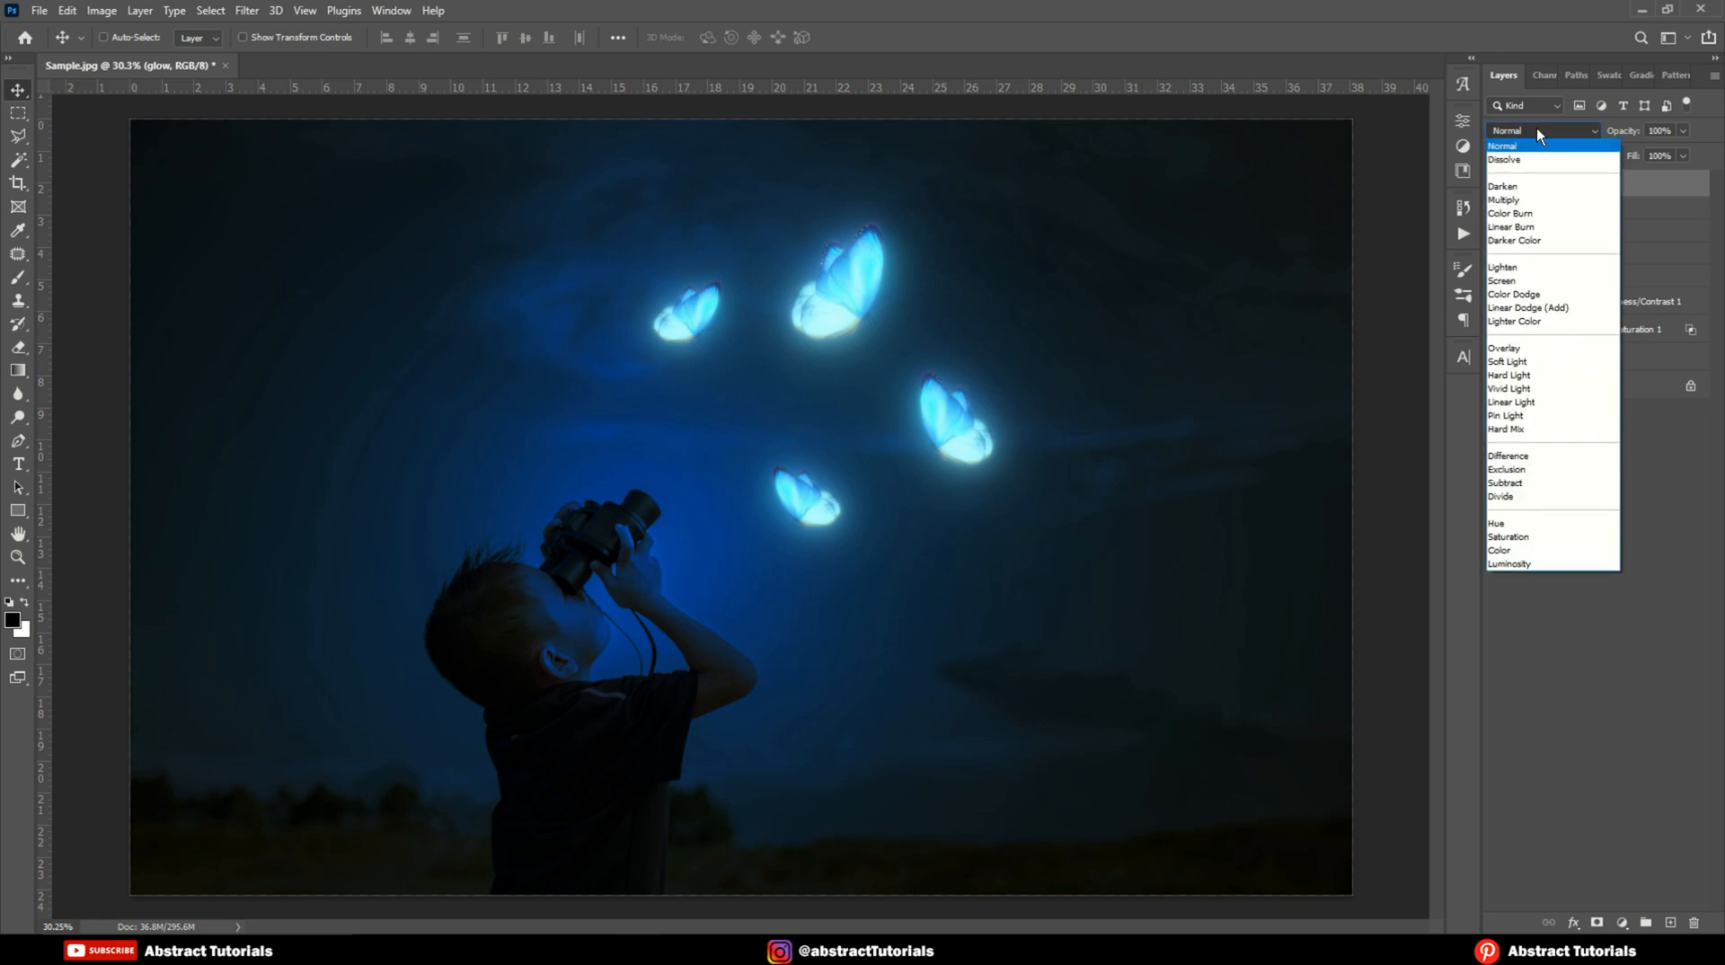
pyautogui.click(1520, 282)
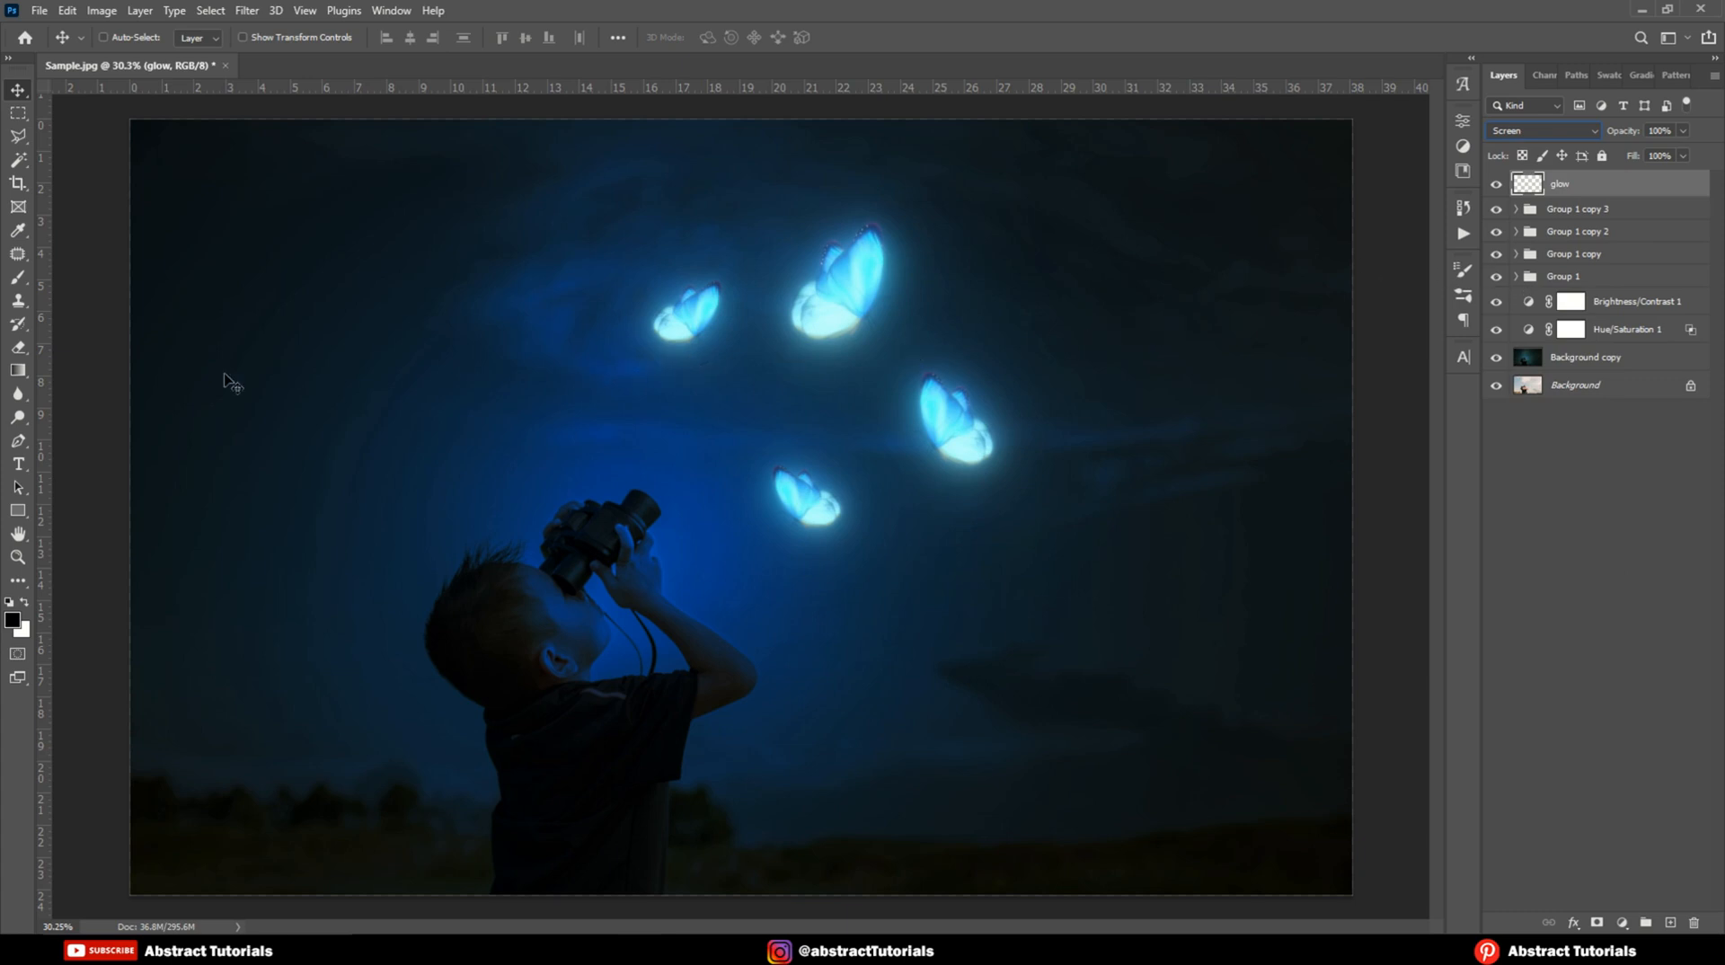
# Step: Choose the Brush tool and set the foreground colour to white (ffffff)
pyautogui.click(19, 279)
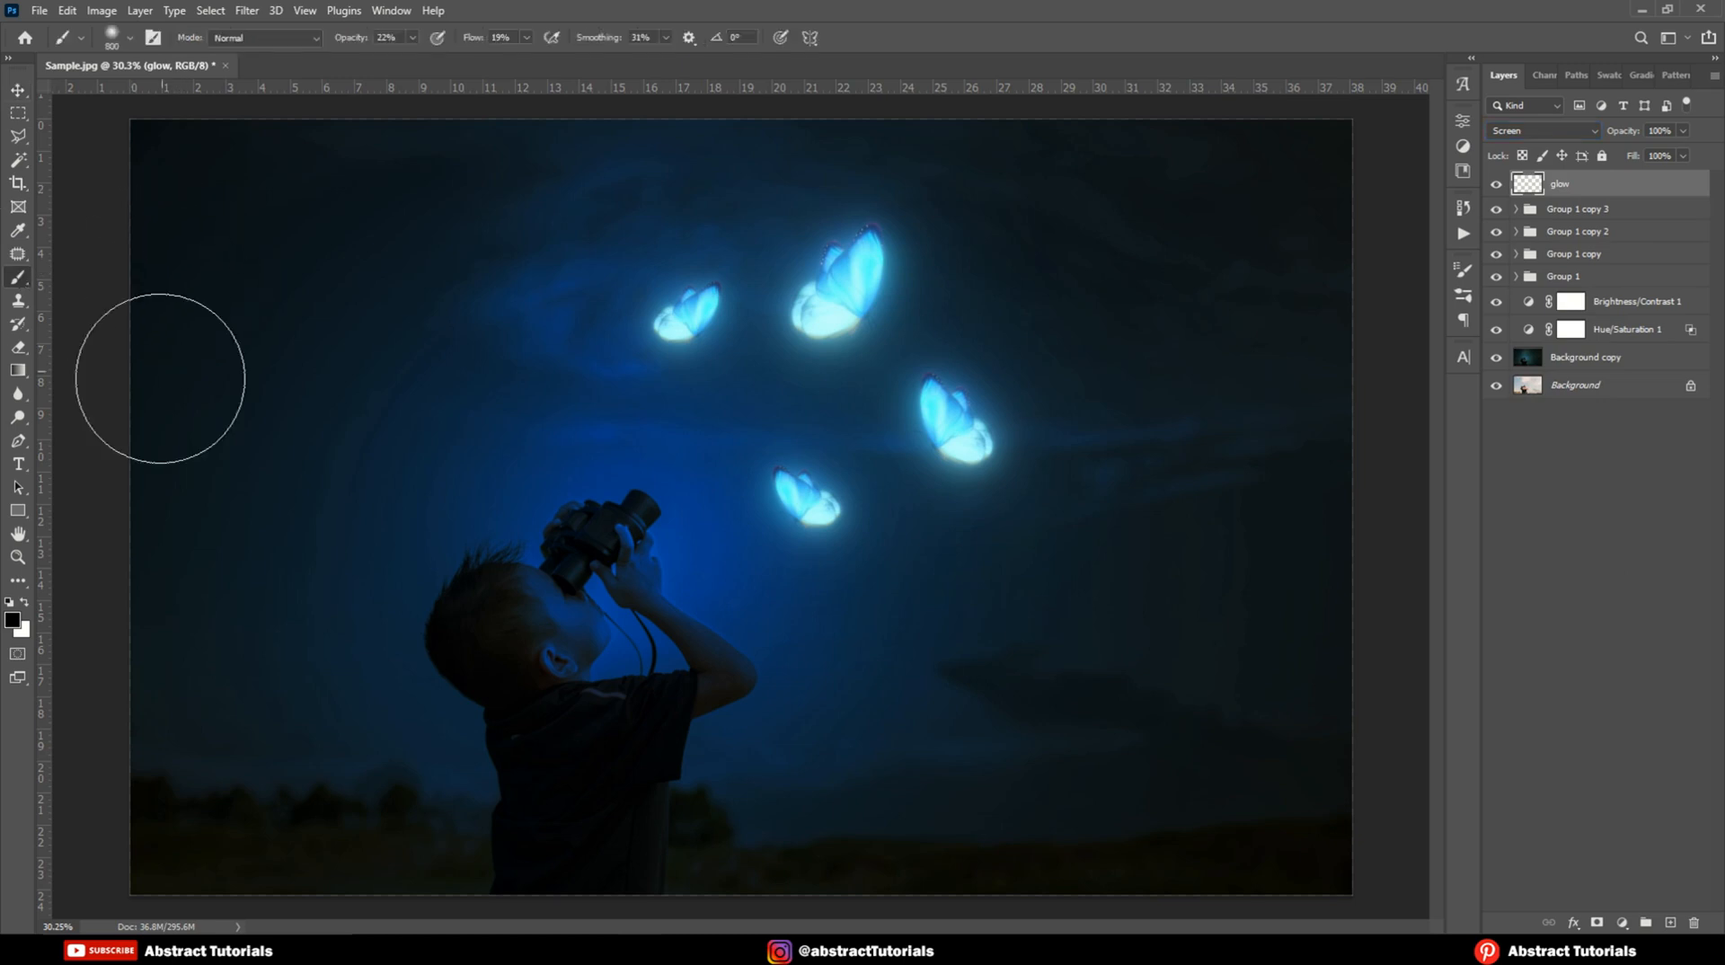
pyautogui.click(14, 624)
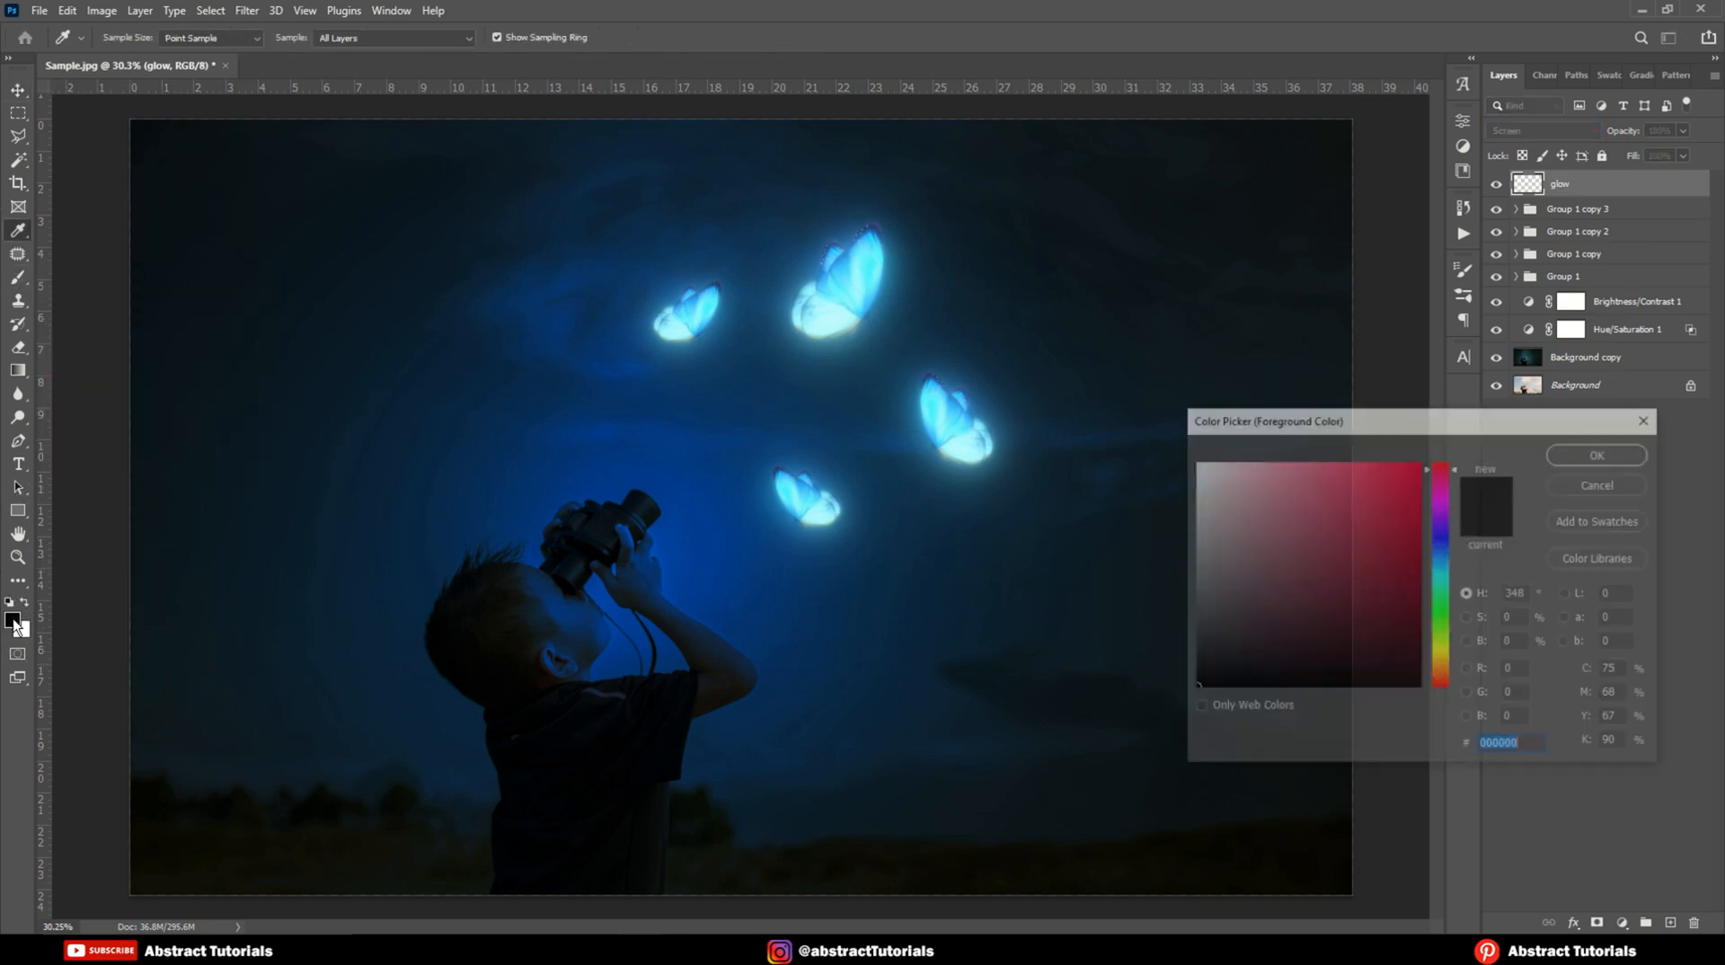
pyautogui.moveTo(1207, 508); pyautogui.dragTo(1175, 445)
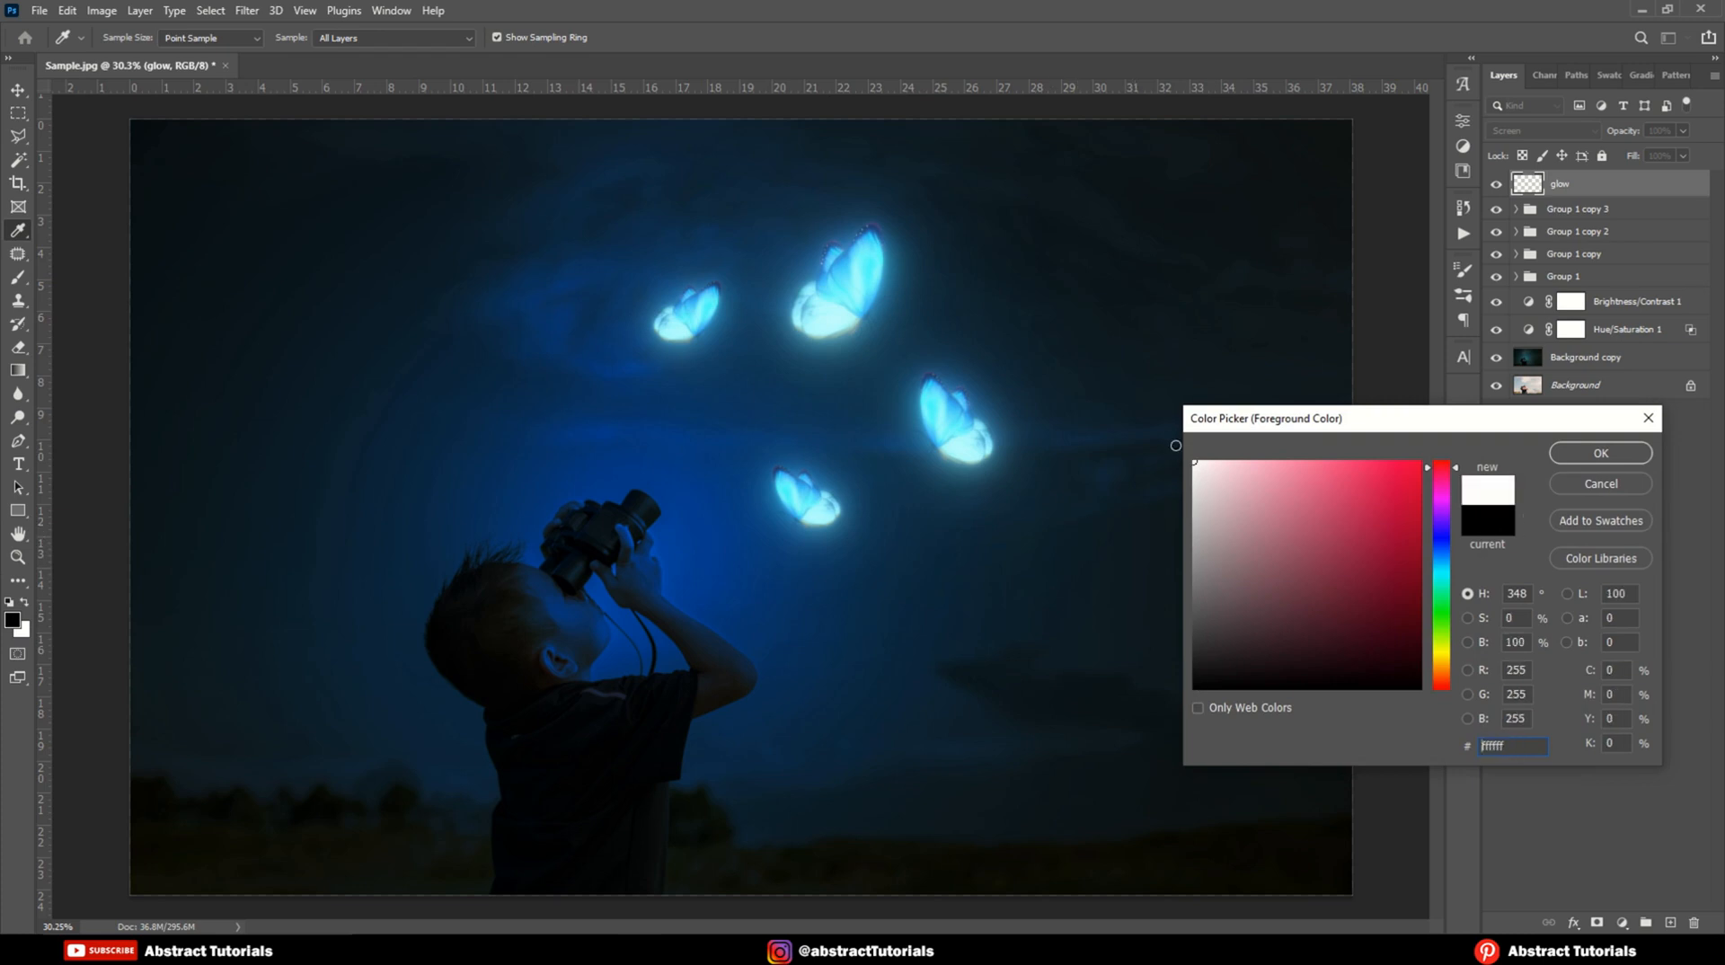
pyautogui.click(1591, 461)
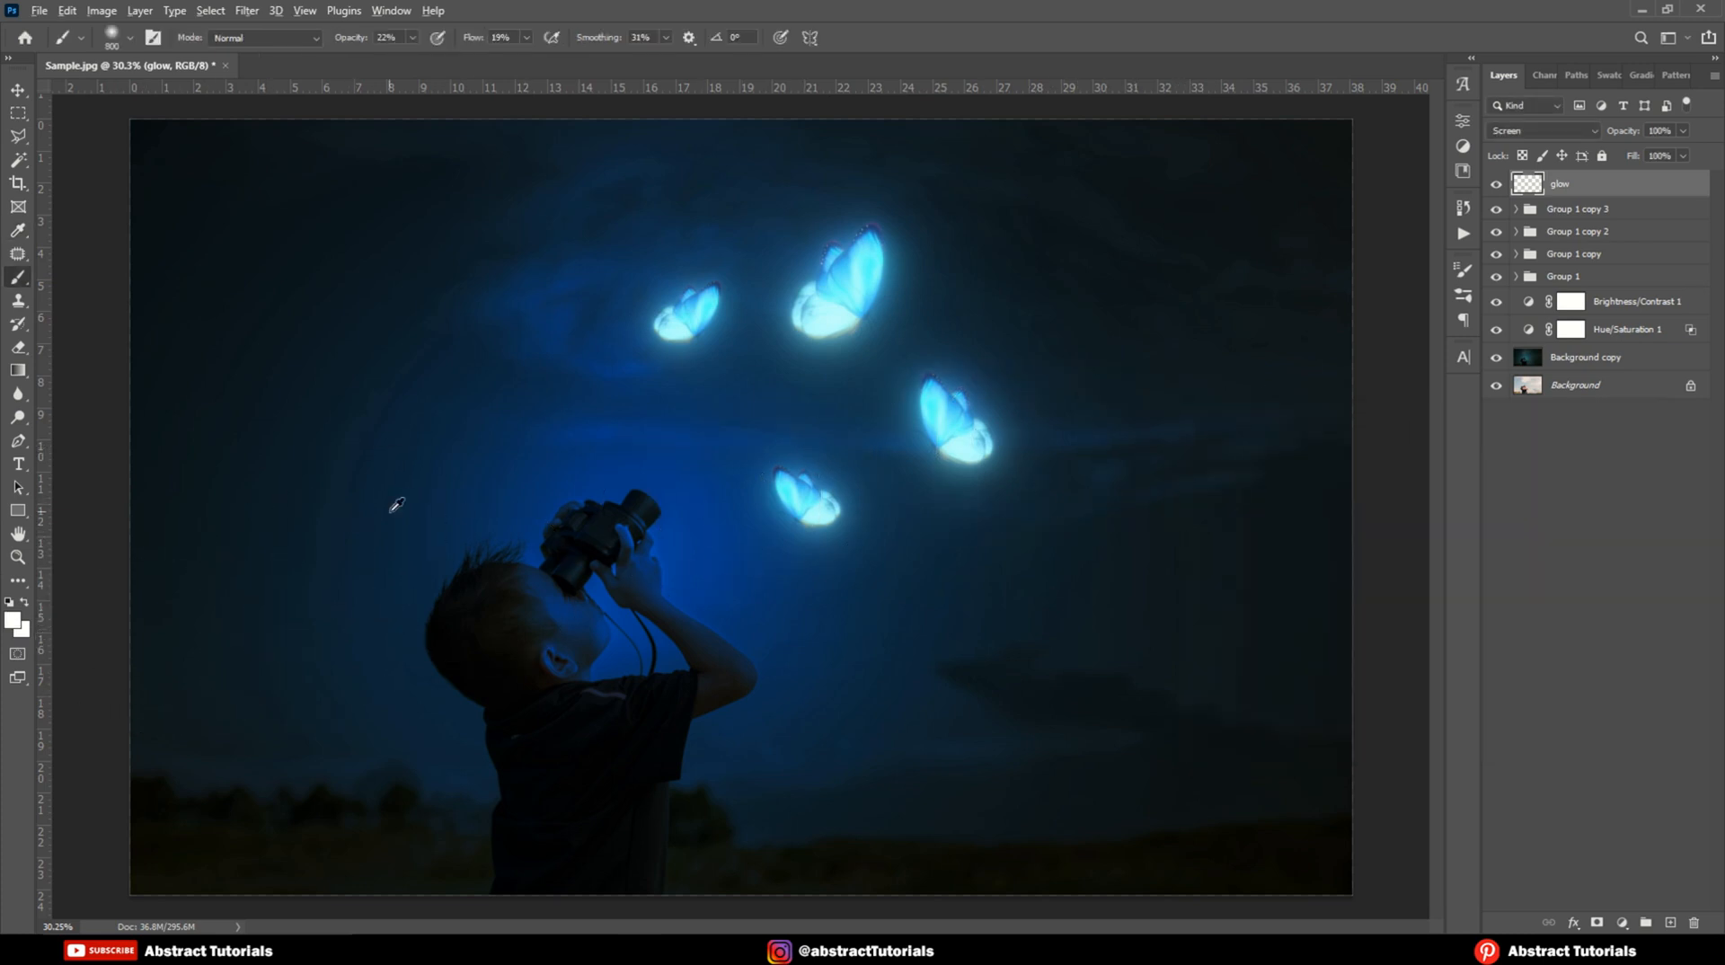
# Step: Sample light blue from the largest butterfly and brush a soft glow over the boy and the sky up to the butterflies
pyautogui.keyDown('alt'); pyautogui.click(842, 279); pyautogui.keyUp('alt')
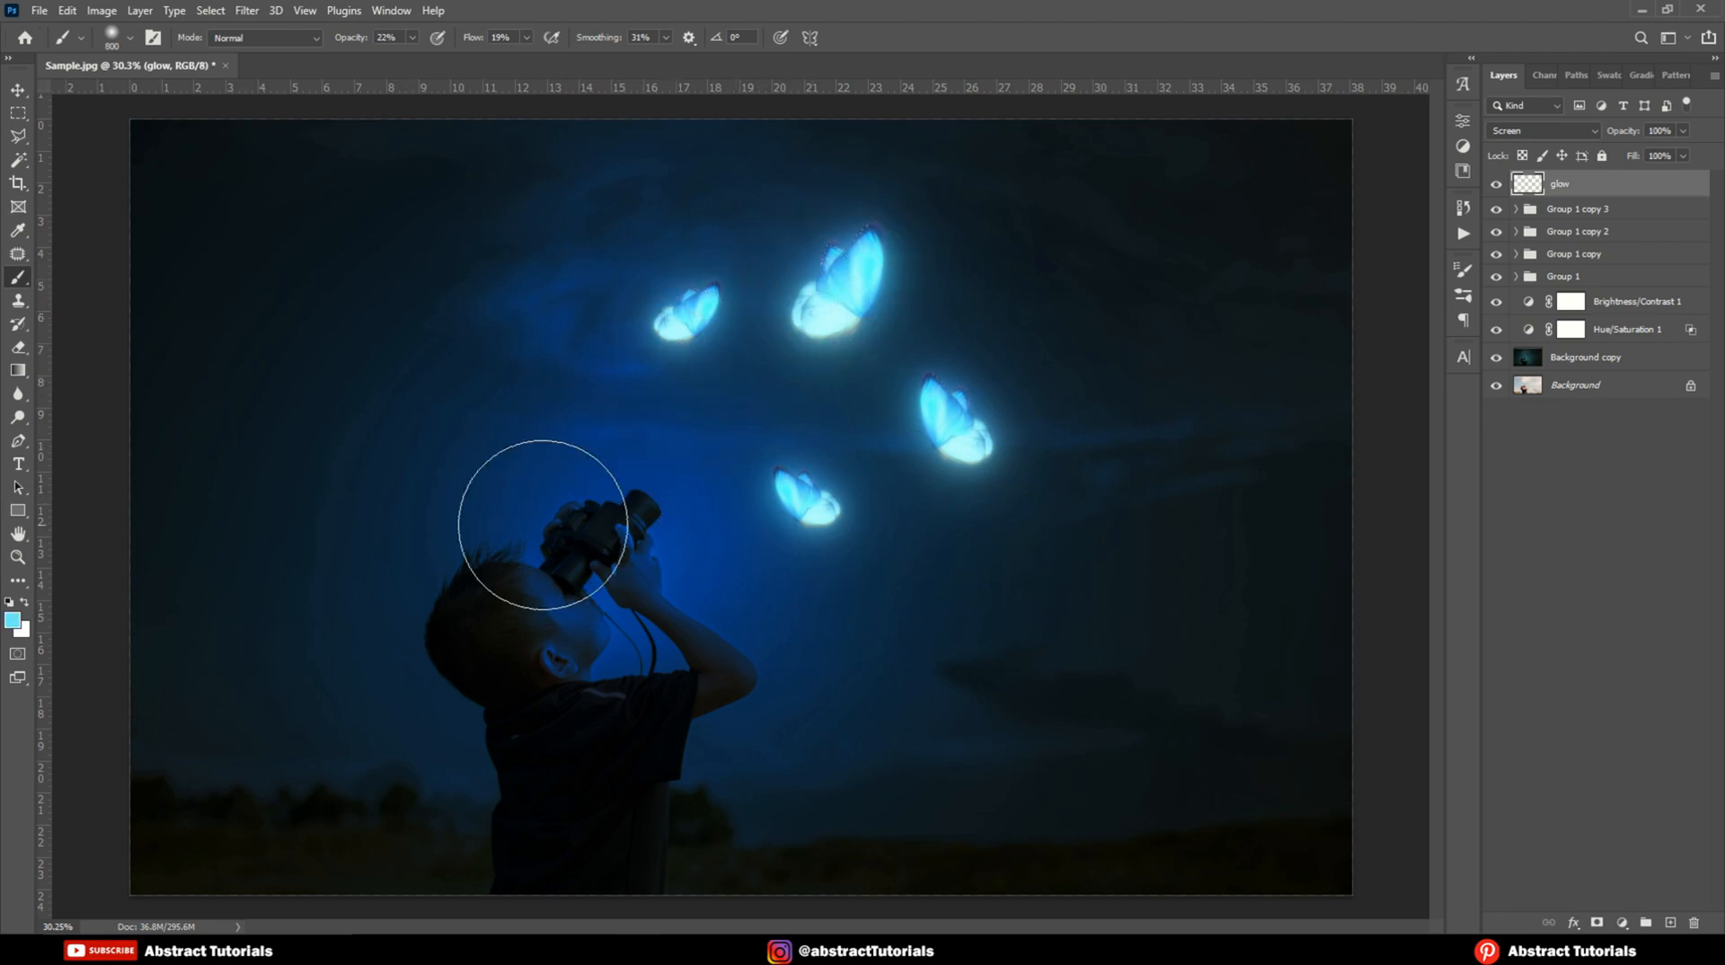
pyautogui.moveTo(540, 525)
pyautogui.mouseDown()
pyautogui.moveTo(642, 607)
pyautogui.moveTo(679, 715)
pyautogui.moveTo(689, 659)
pyautogui.moveTo(649, 584)
pyautogui.moveTo(476, 533)
pyautogui.moveTo(540, 544)
pyautogui.moveTo(647, 627)
pyautogui.moveTo(673, 670)
pyautogui.moveTo(691, 819)
pyautogui.moveTo(718, 583)
pyautogui.moveTo(756, 483)
pyautogui.moveTo(586, 559)
pyautogui.moveTo(476, 519)
pyautogui.moveTo(644, 529)
pyautogui.moveTo(635, 477)
pyautogui.moveTo(545, 458)
pyautogui.moveTo(690, 349)
pyautogui.moveTo(822, 298)
pyautogui.moveTo(675, 484)
pyautogui.moveTo(624, 589)
pyautogui.moveTo(915, 424)
pyautogui.moveTo(721, 544)
pyautogui.moveTo(615, 575)
pyautogui.moveTo(618, 503)
pyautogui.moveTo(687, 432)
pyautogui.moveTo(723, 332)
pyautogui.moveTo(715, 289)
pyautogui.moveTo(552, 577)
pyautogui.moveTo(585, 418)
pyautogui.moveTo(663, 284)
pyautogui.moveTo(775, 262)
pyautogui.moveTo(824, 274)
pyautogui.moveTo(724, 330)
pyautogui.mouseUp()
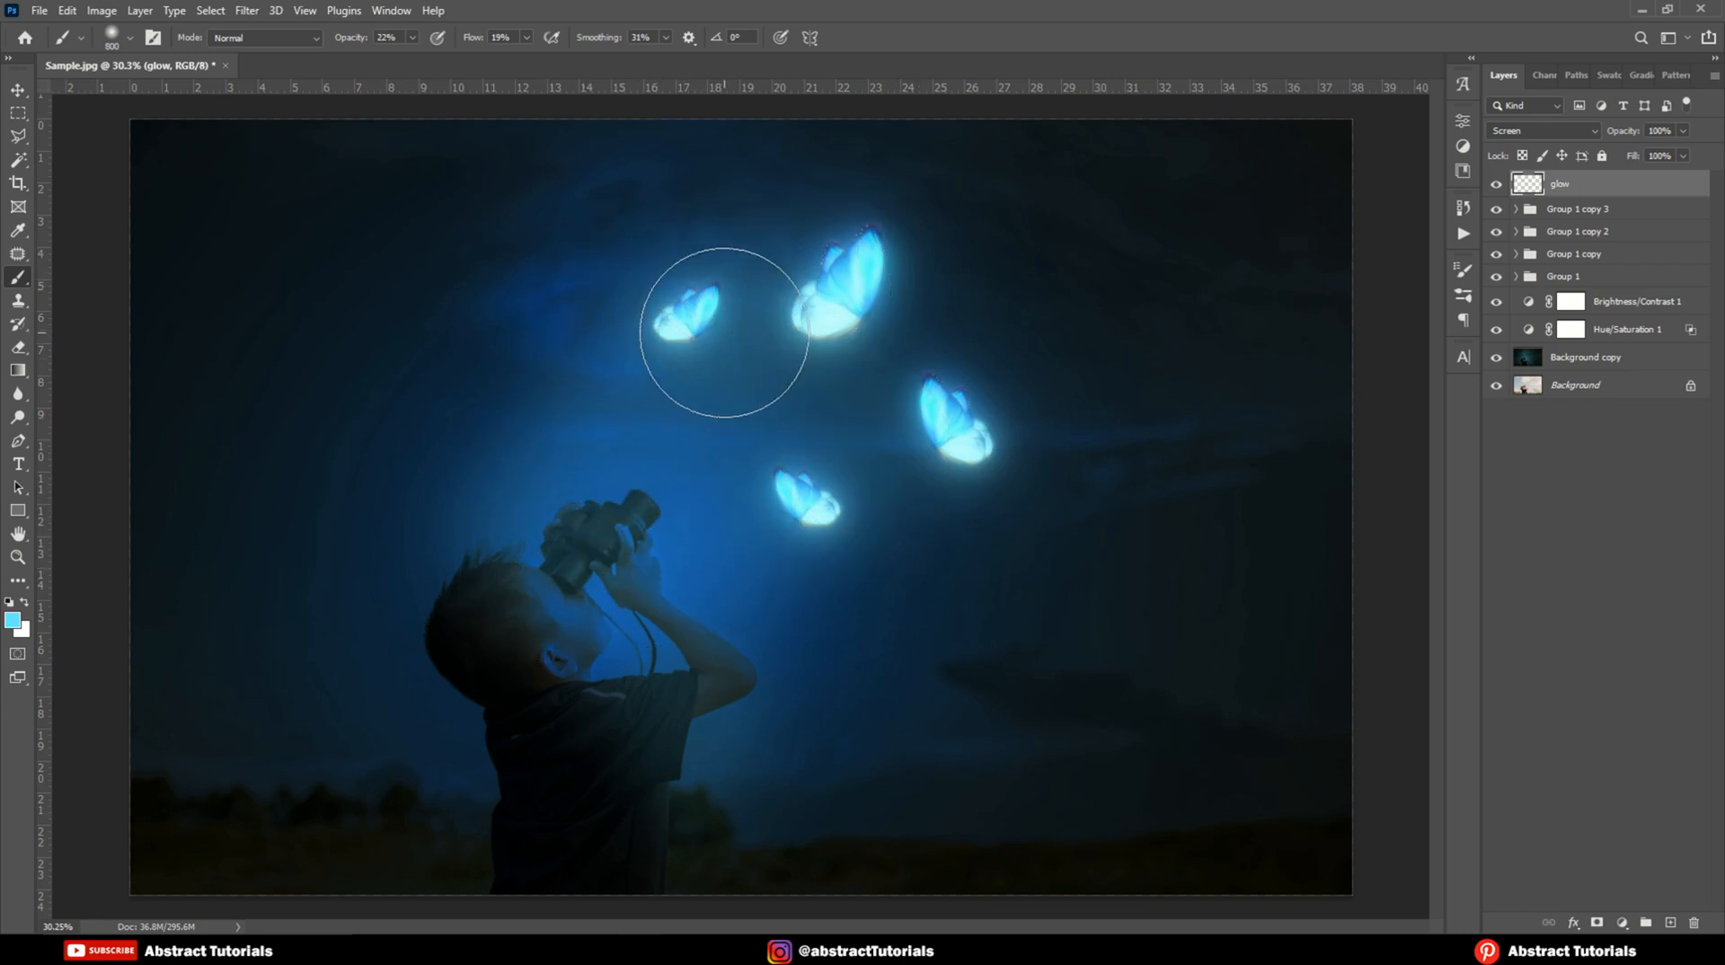
pyautogui.click(17, 90)
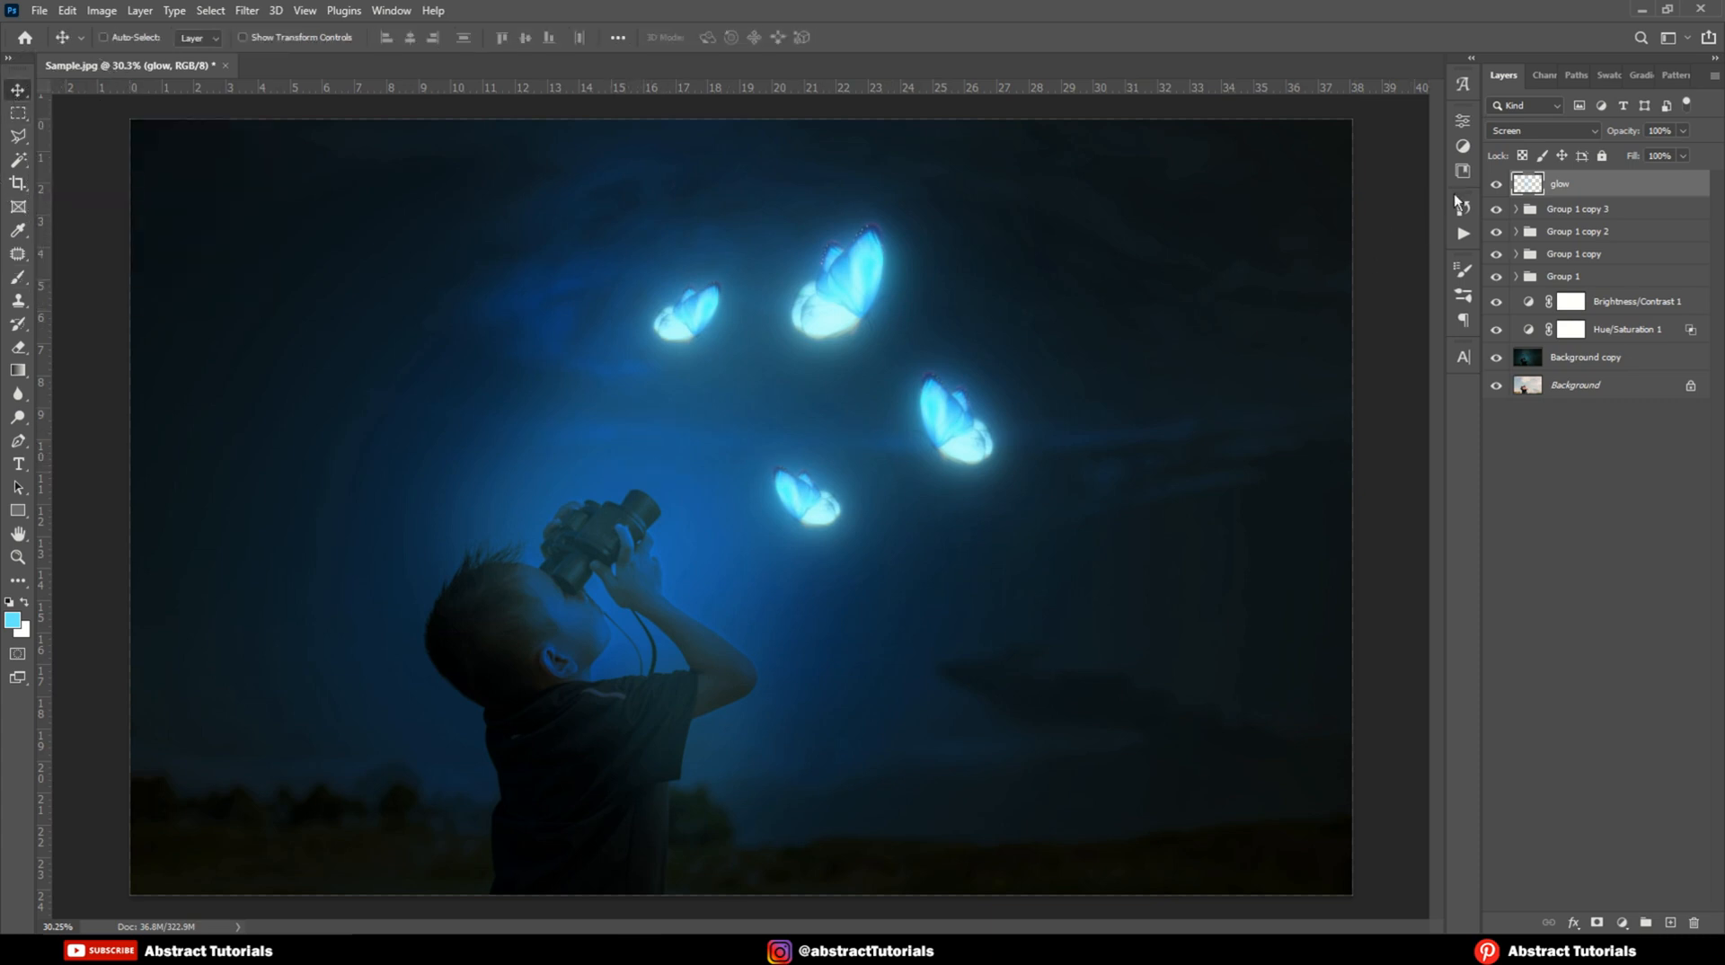
# Step: Change the glow layer's blending mode to Color
pyautogui.click(1511, 132)
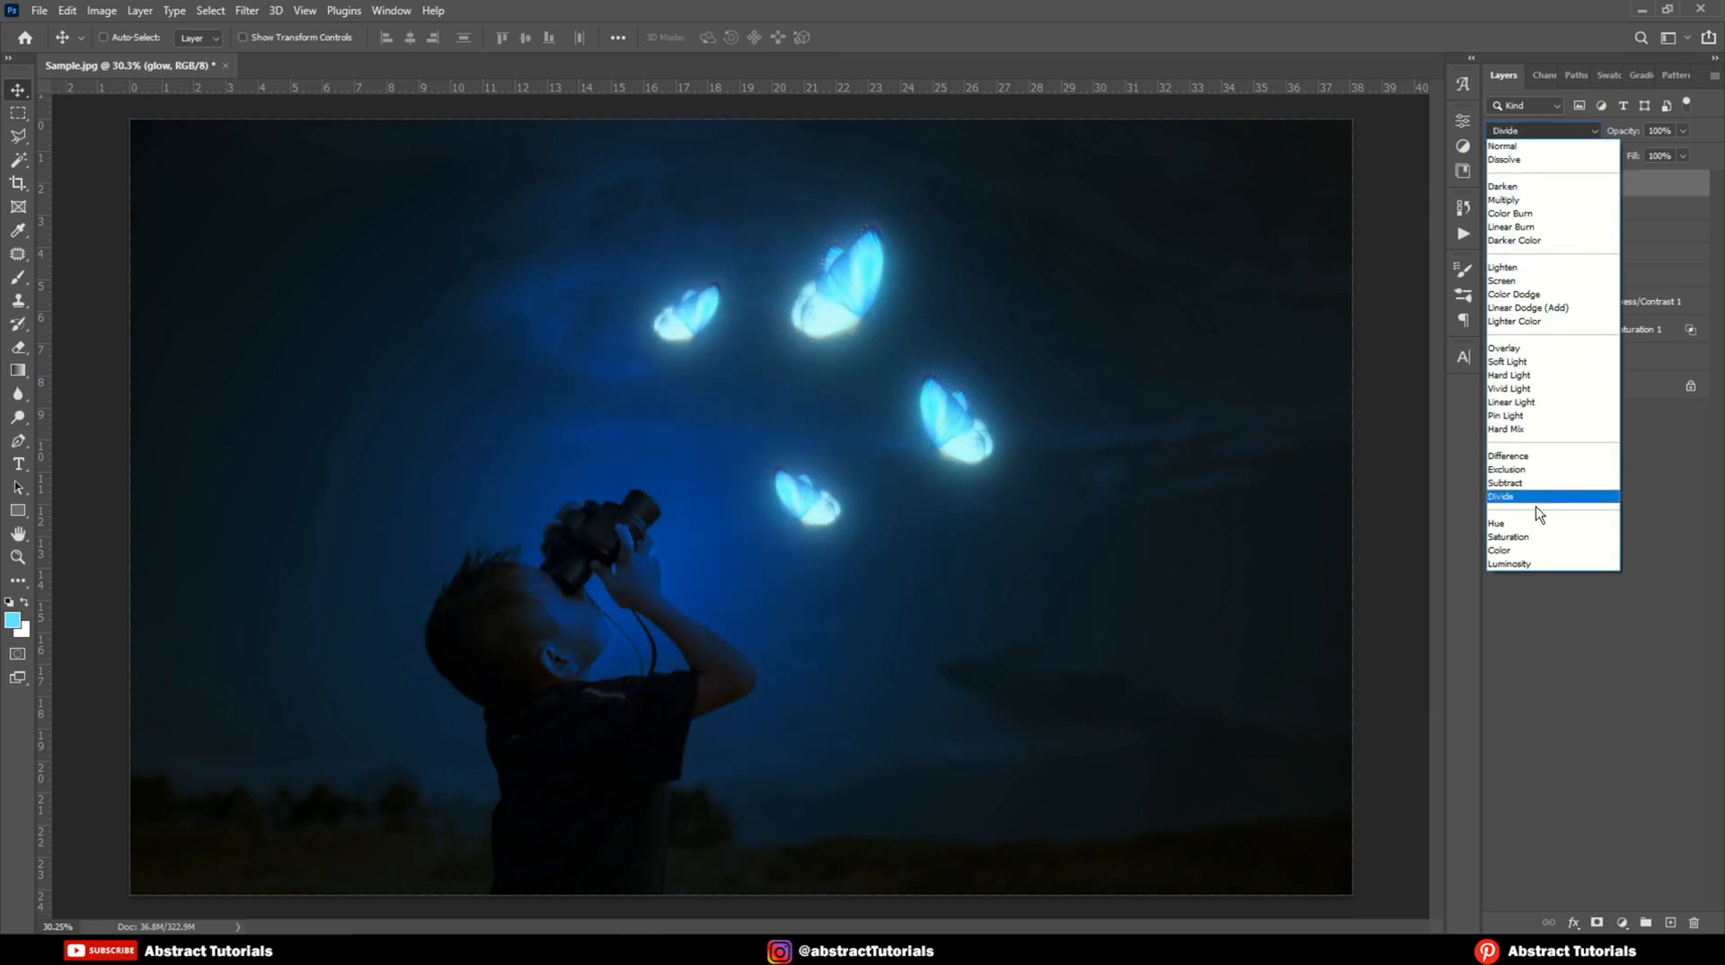
pyautogui.click(1535, 551)
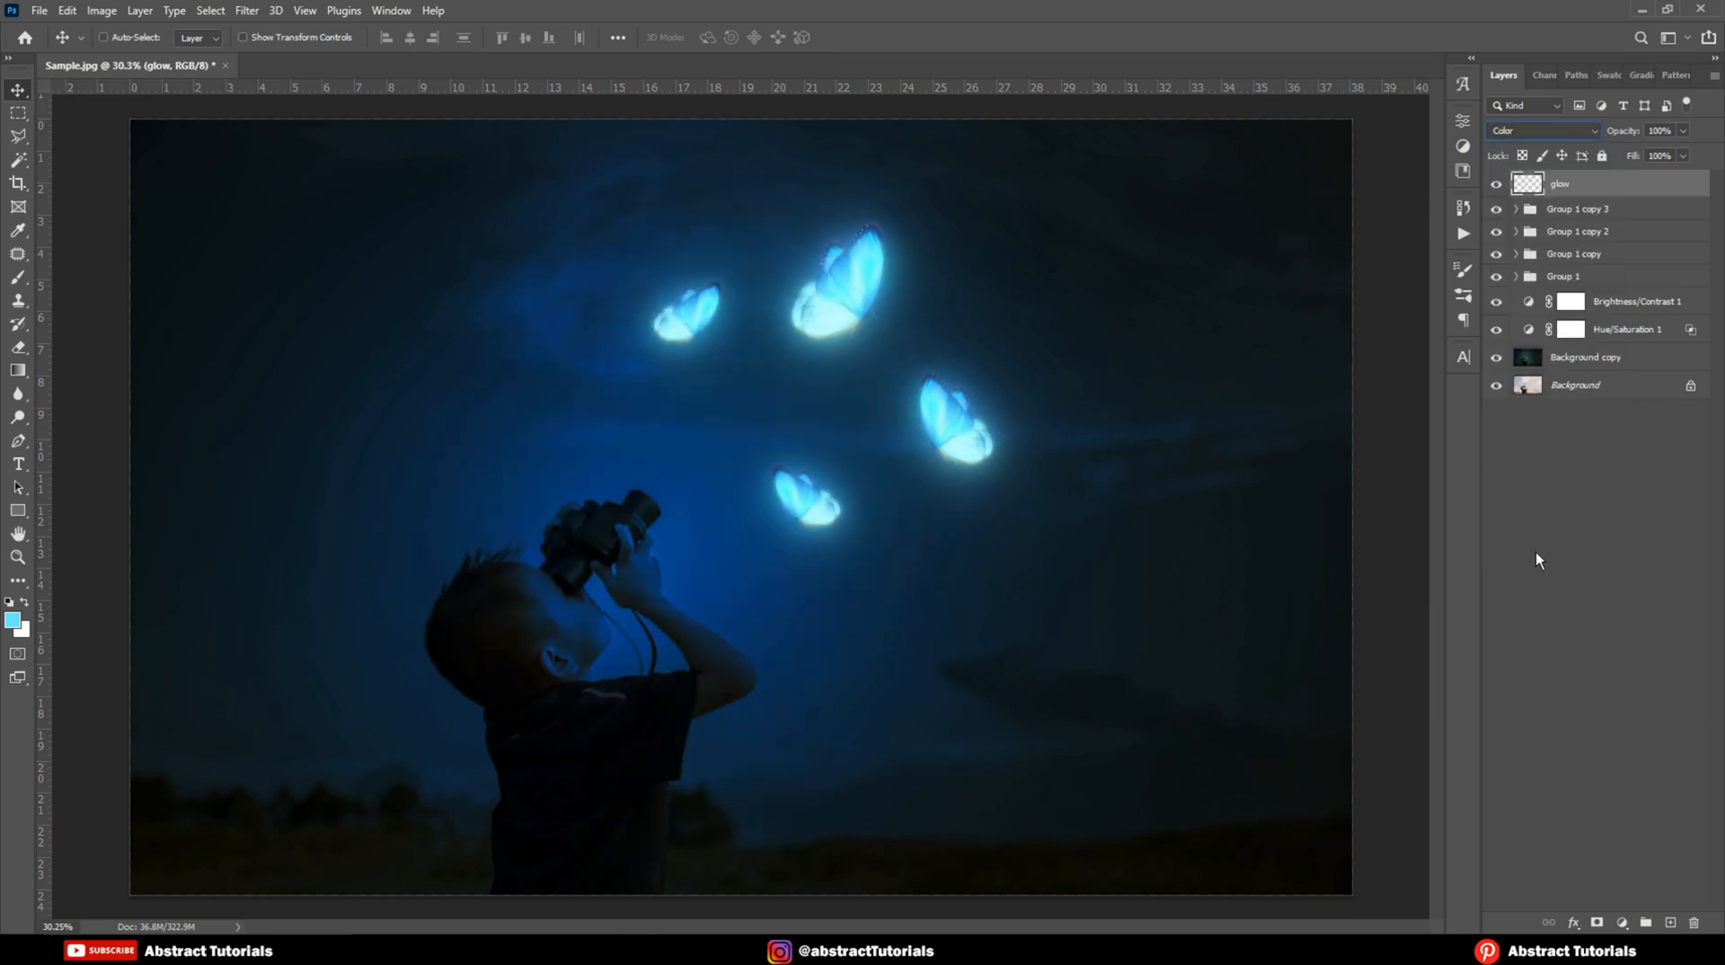